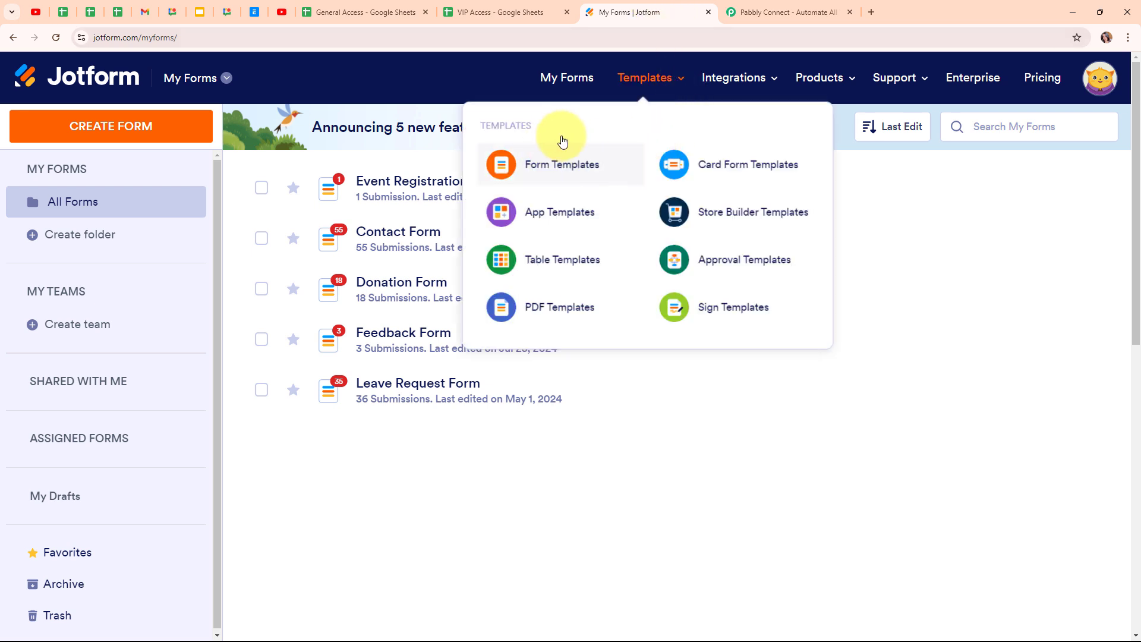
- Review the VIP Access and General Access spreadsheets, then go to the Pabbly Connect website
mouse_move(411, 187)
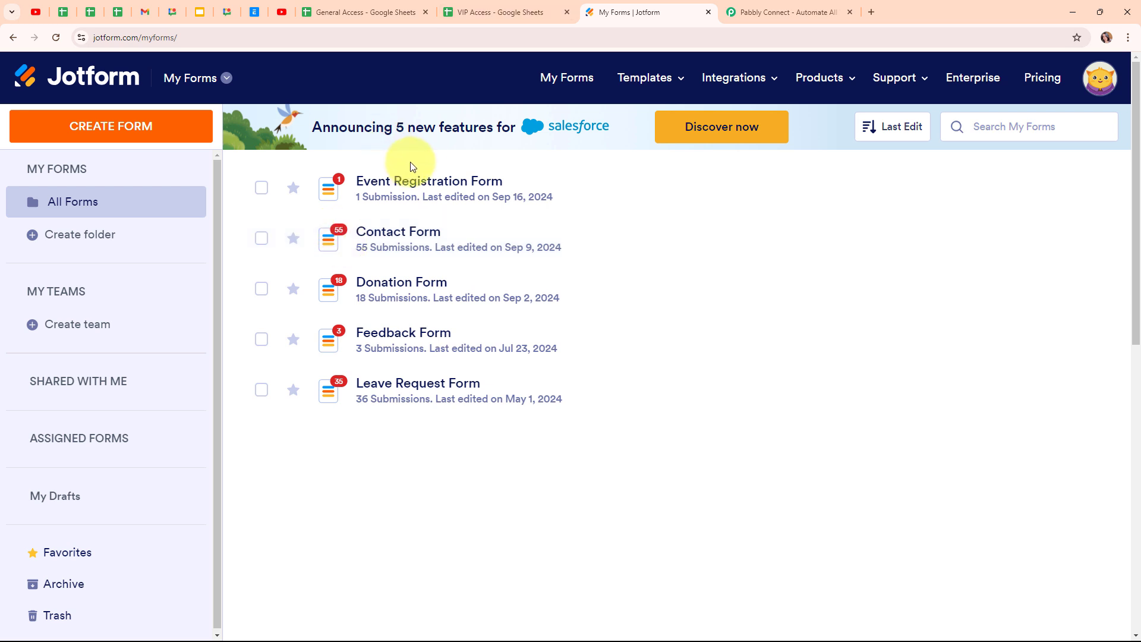
left_click(485, 6)
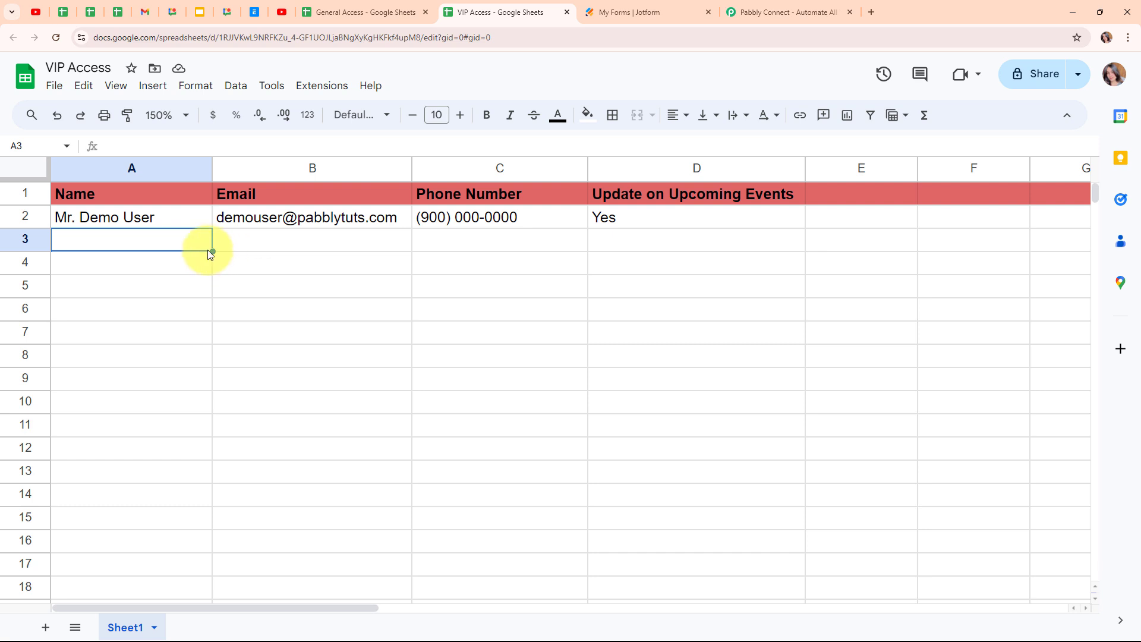
left_click(381, 12)
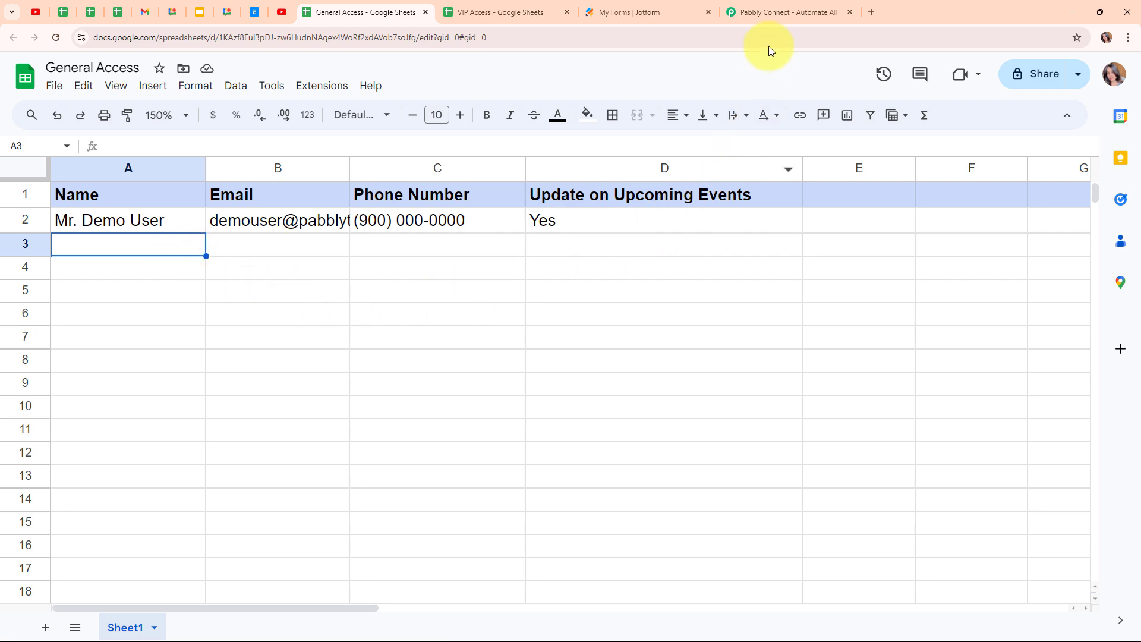
left_click(769, 15)
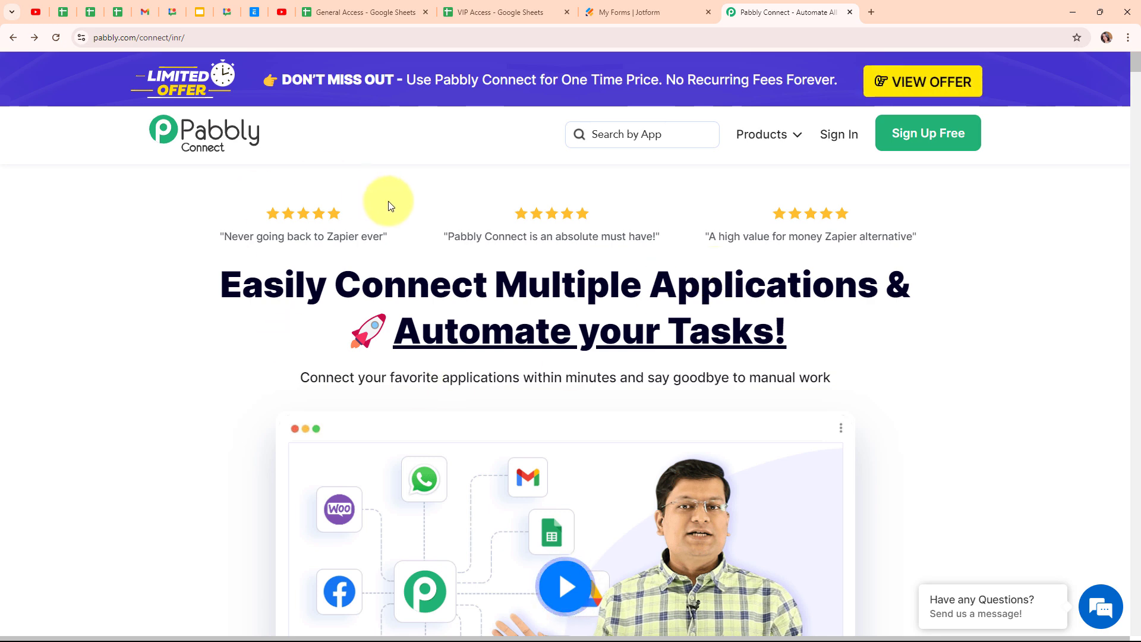
- Sign in to Pabbly and launch Pabbly Connect from the All Pabbly Apps page
left_click(229, 37)
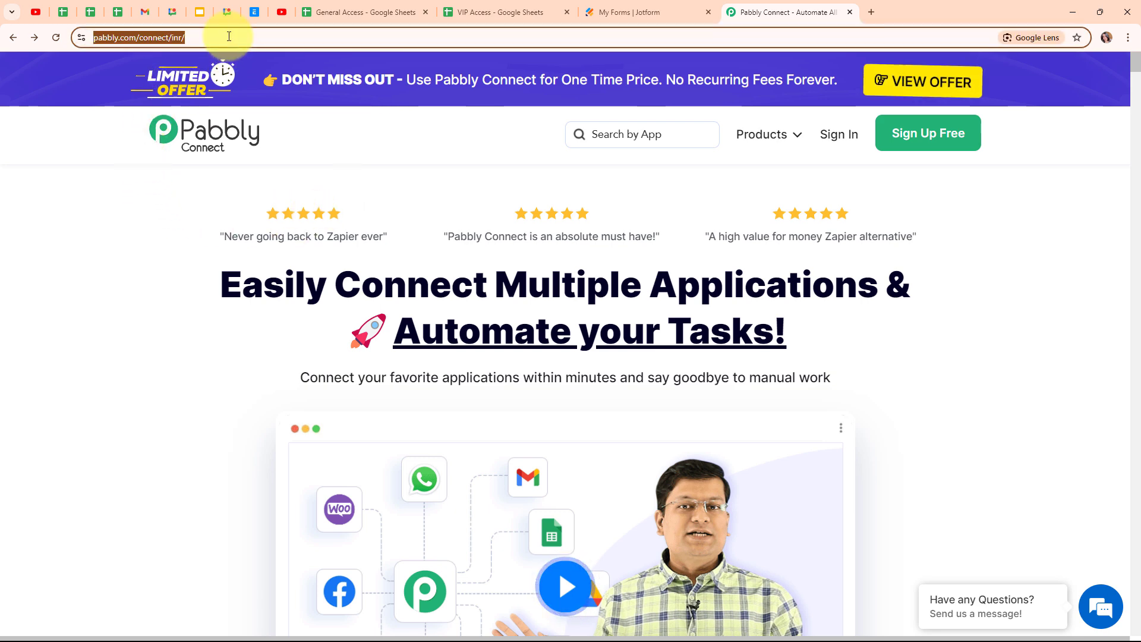
left_click(220, 168)
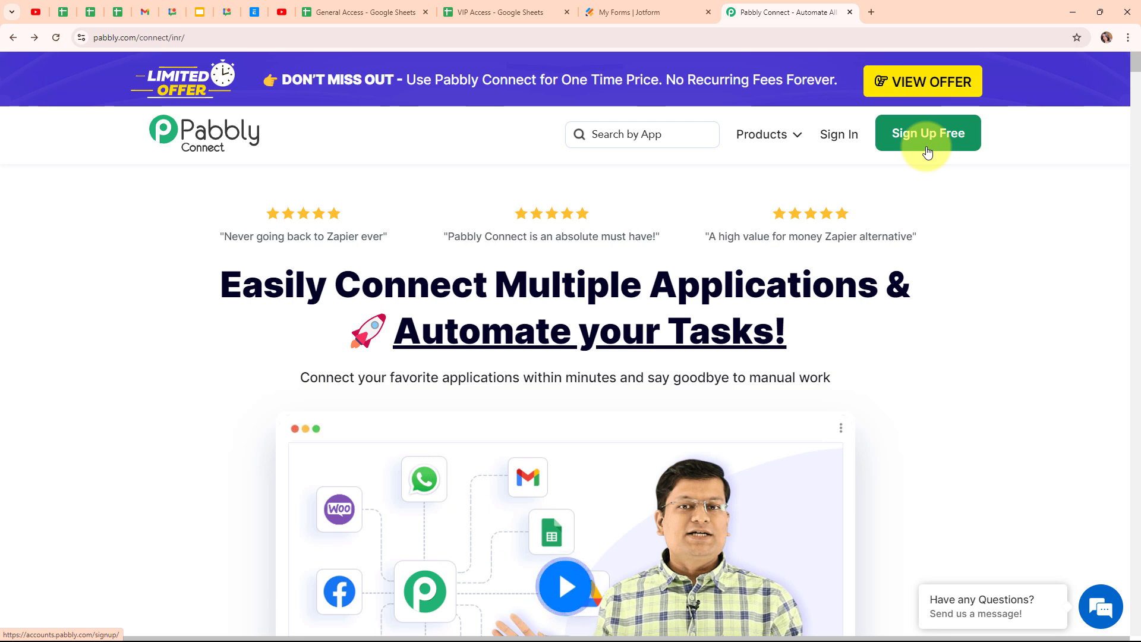
left_click(845, 140)
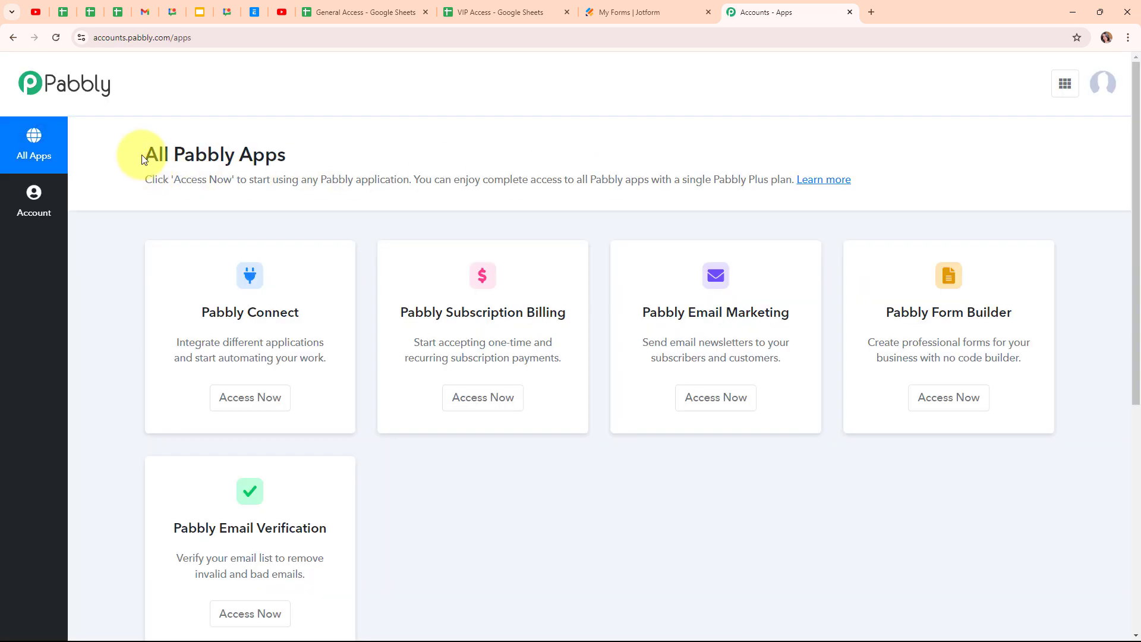
left_click_drag(146, 156, 385, 169)
left_click(413, 158)
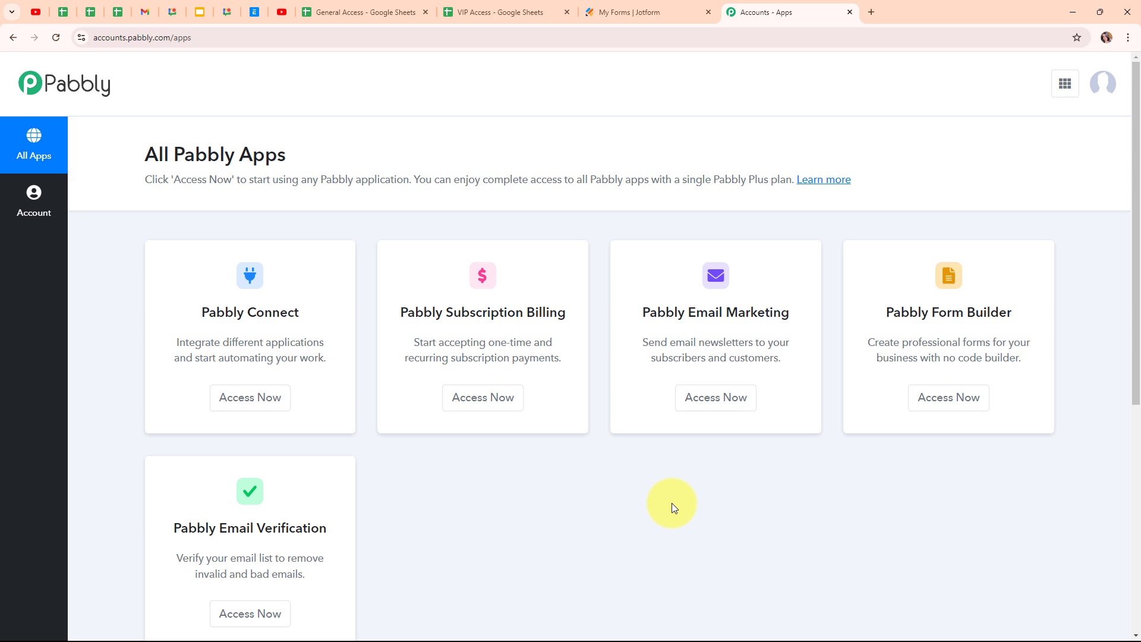
left_click(252, 412)
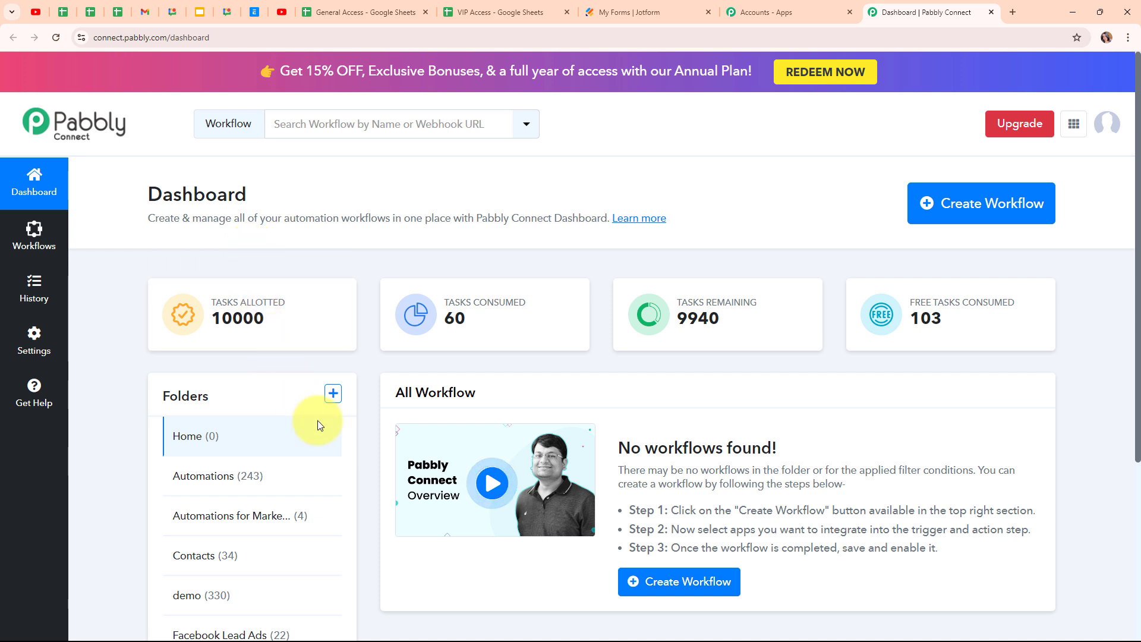
- Start a new workflow, paste its name, and place it in the Automations folder
left_click(962, 218)
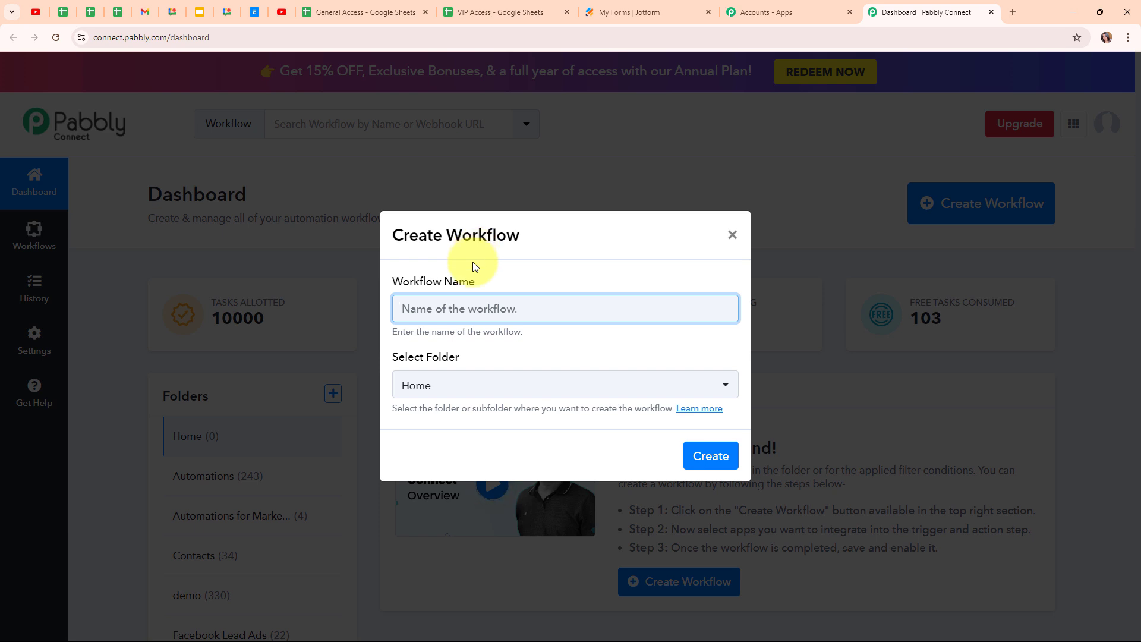
key("ctrl+v")
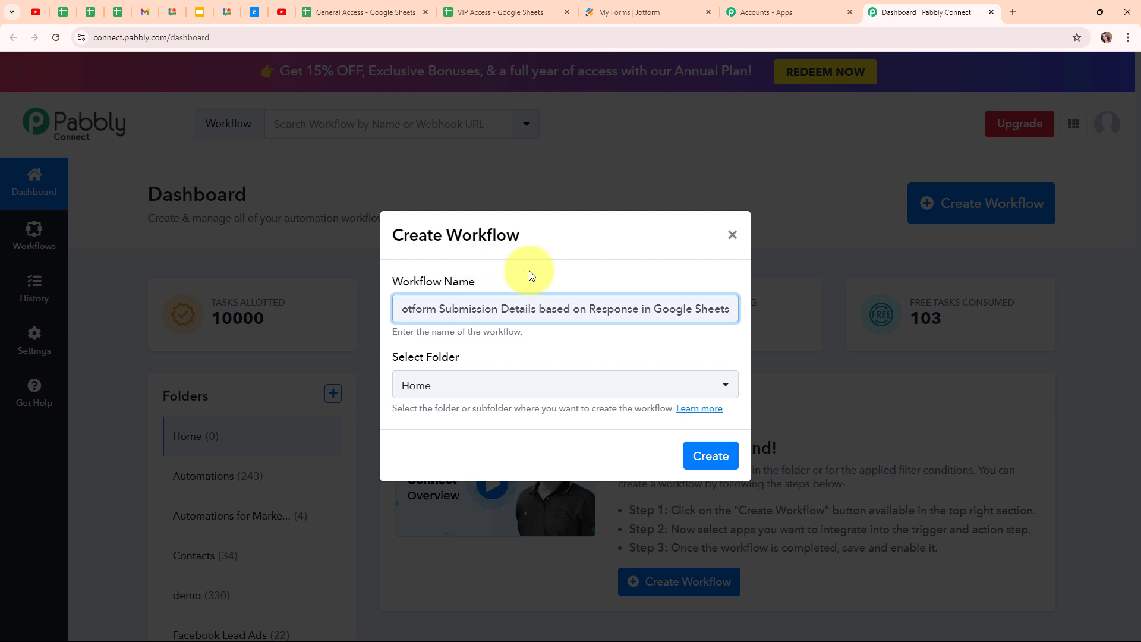
left_click(544, 273)
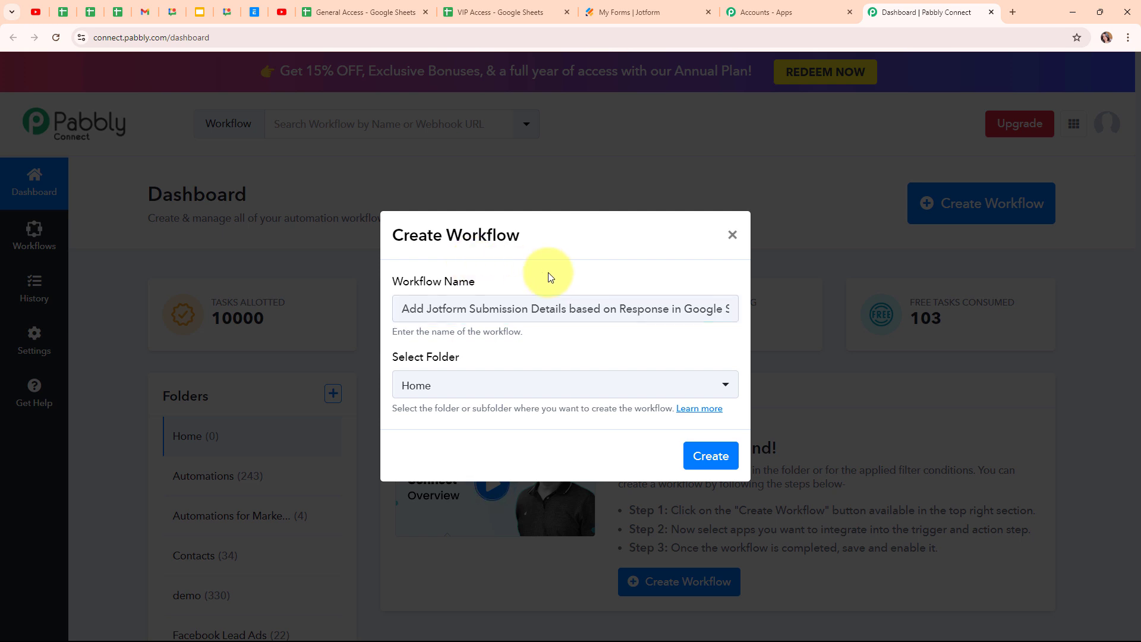
left_click(543, 393)
left_click(510, 182)
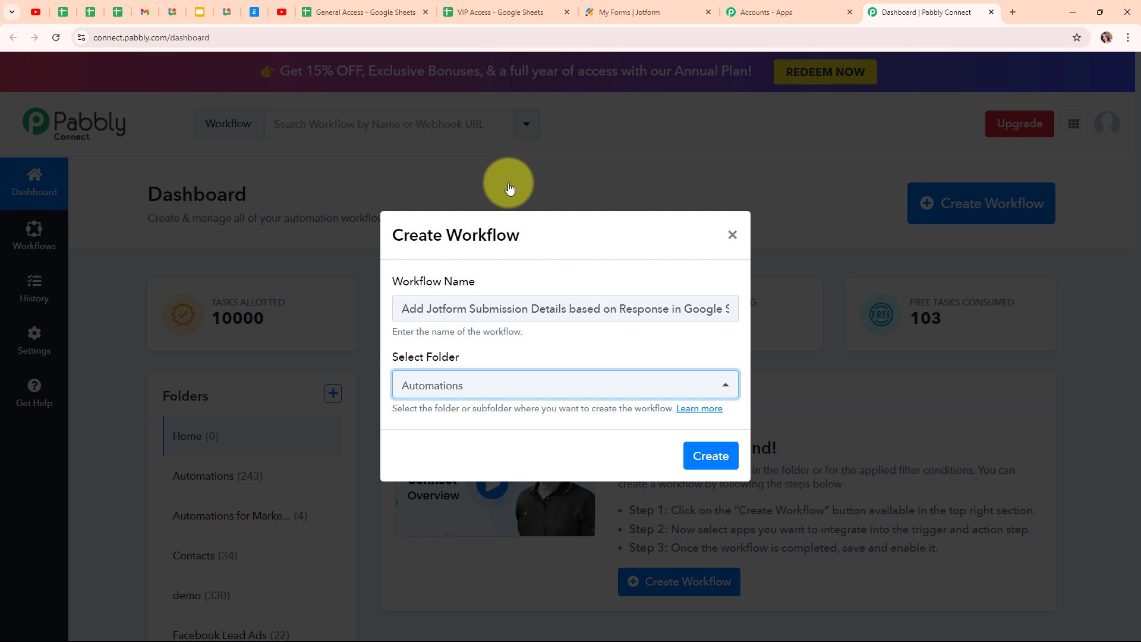
- Skim the folders help article, then create the workflow
left_click(702, 409)
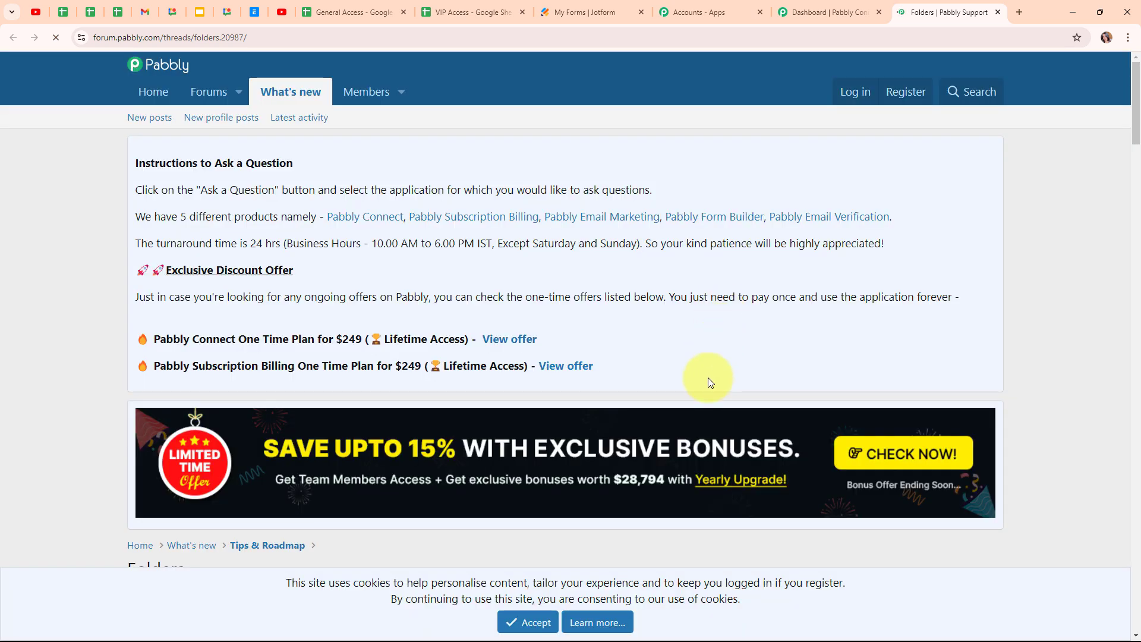
scroll(708, 380, "down", 5)
scroll(708, 380, "down", 6)
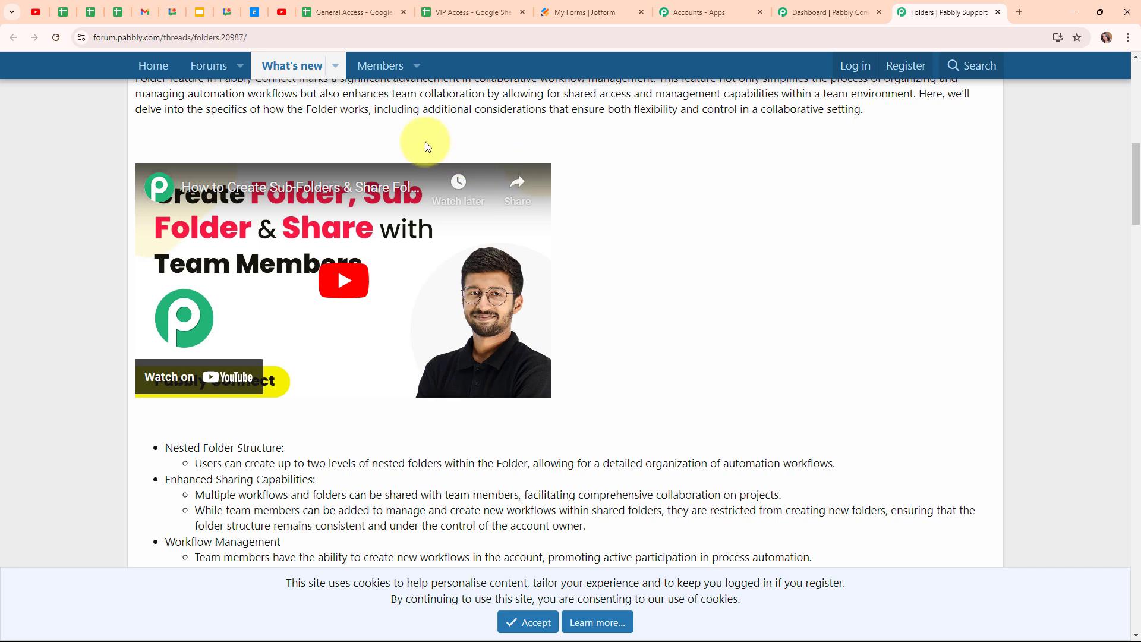
left_click(999, 13)
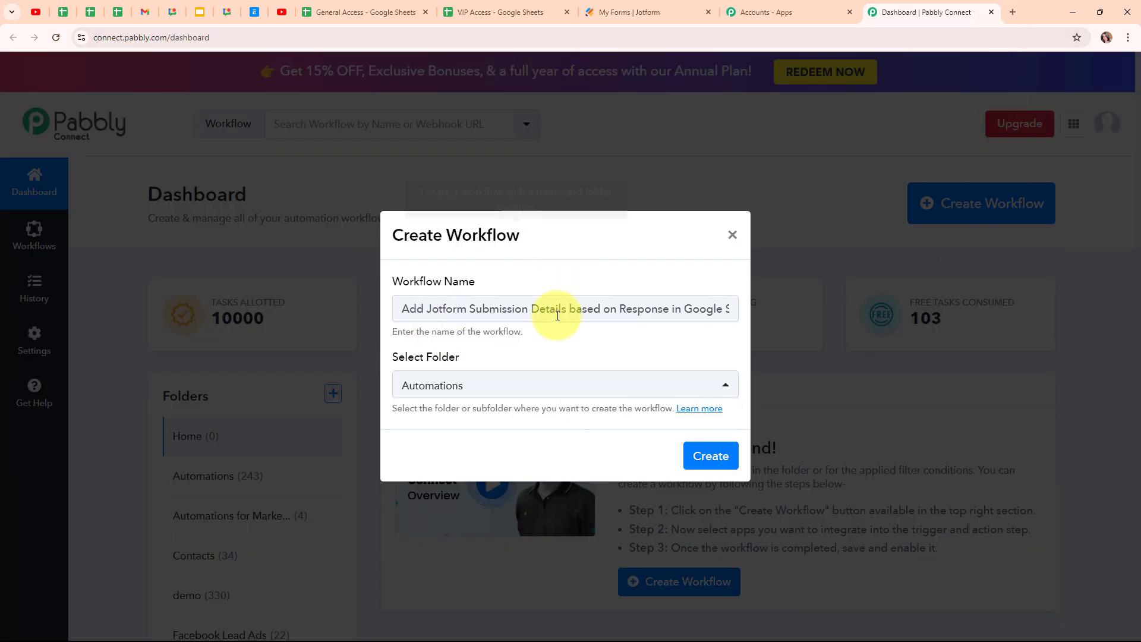
left_click(730, 461)
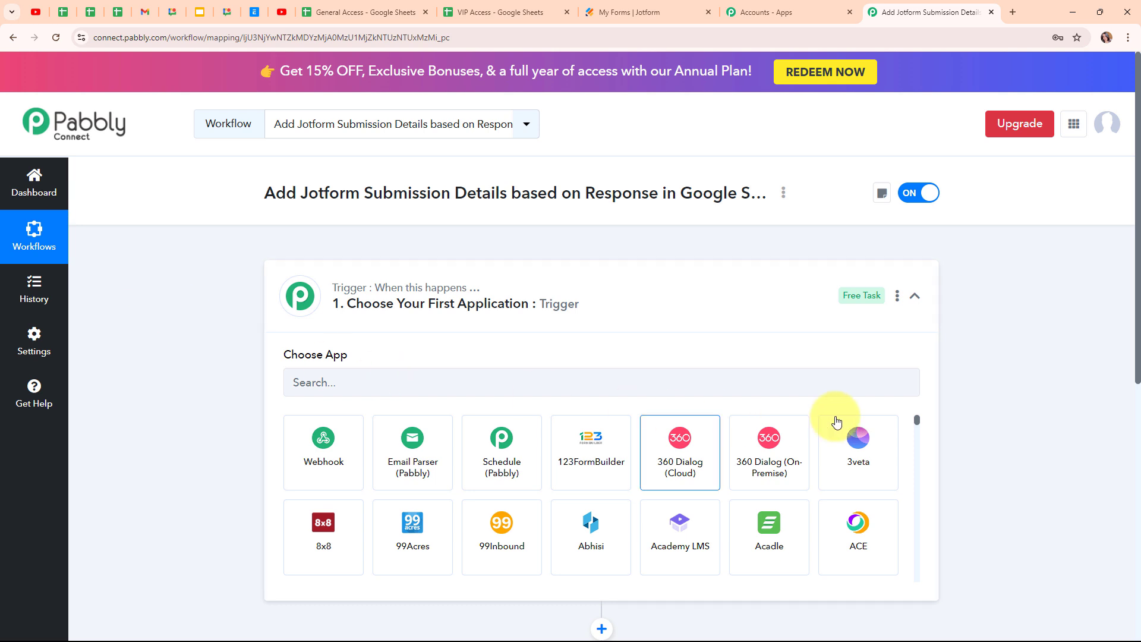
- Search 'Jotform' in the trigger's Choose App box and select Jotform as the trigger app
left_click(913, 299)
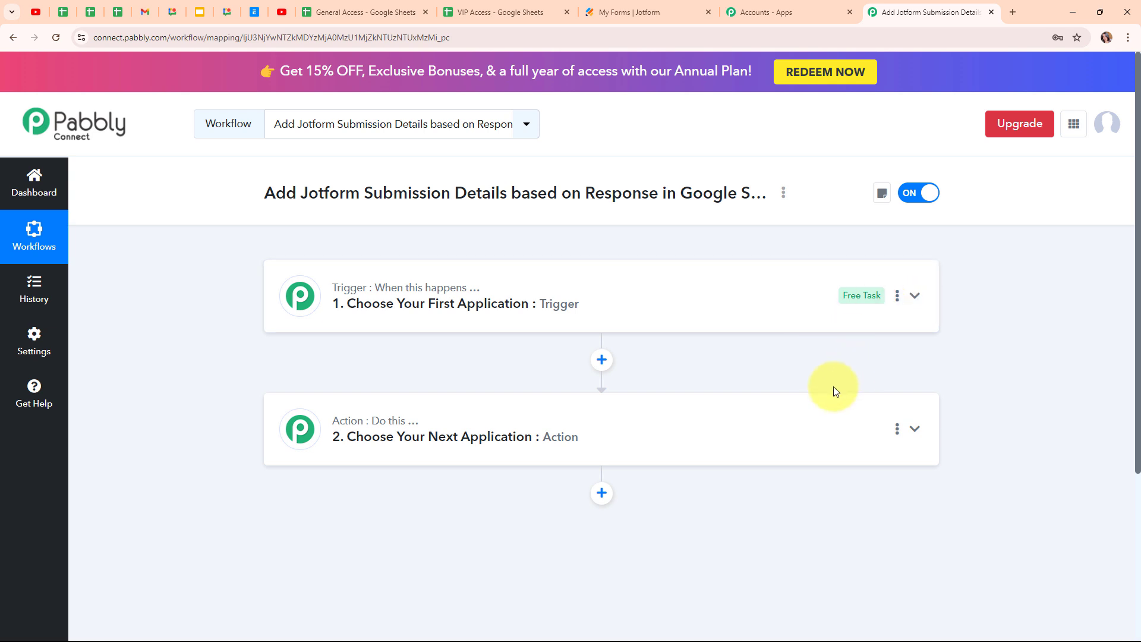
mouse_move(419, 425)
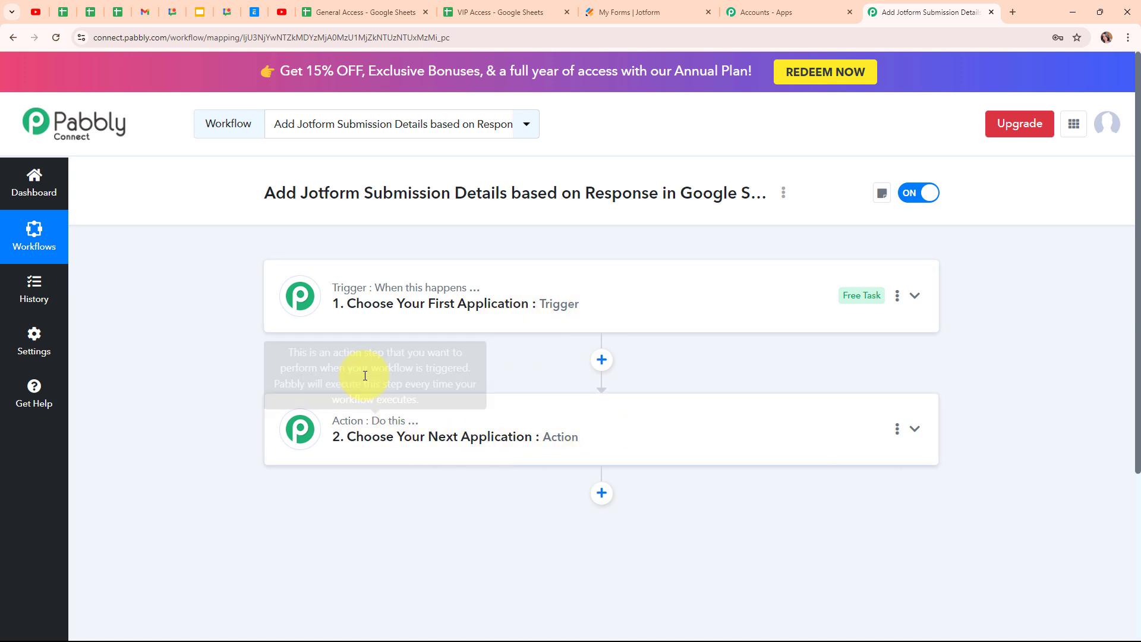
left_click(914, 297)
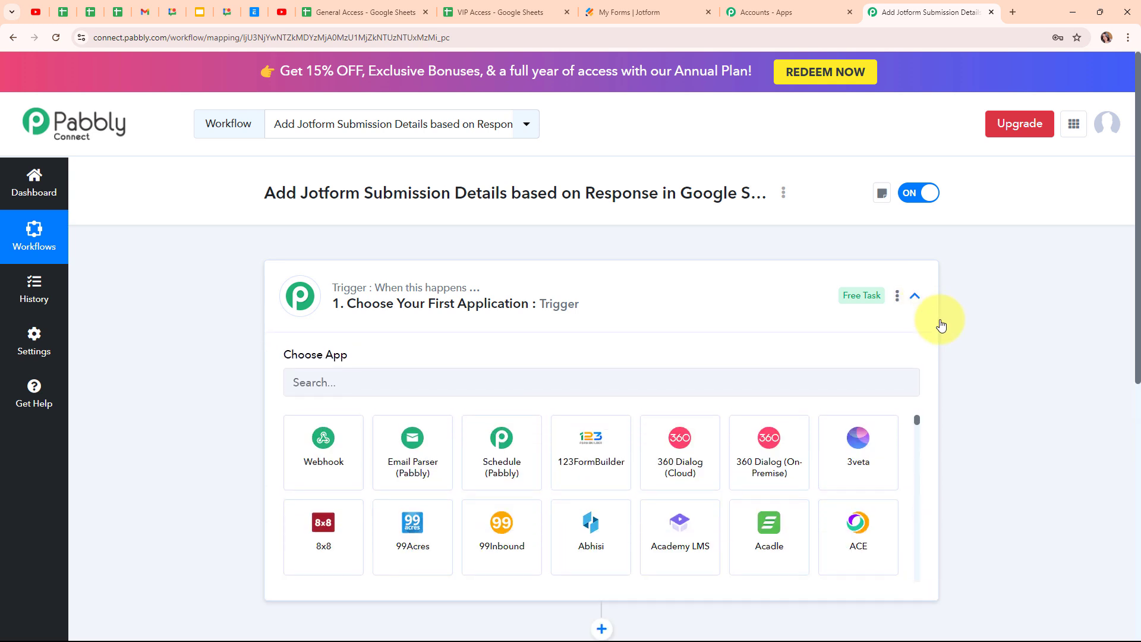
left_click(381, 375)
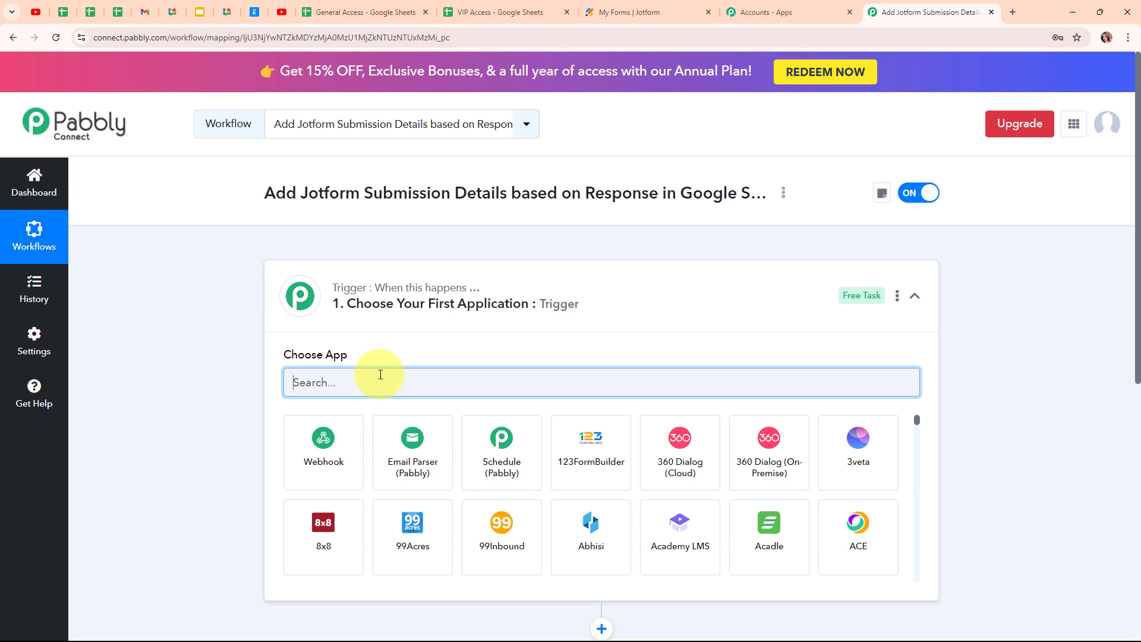
type("Jo")
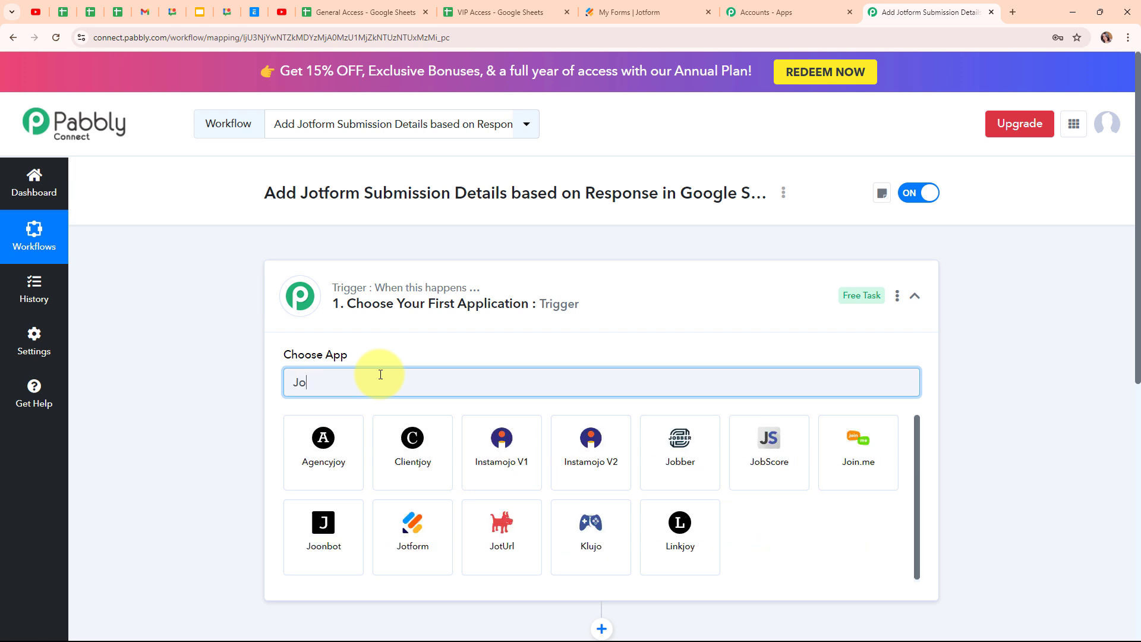
type("tfo")
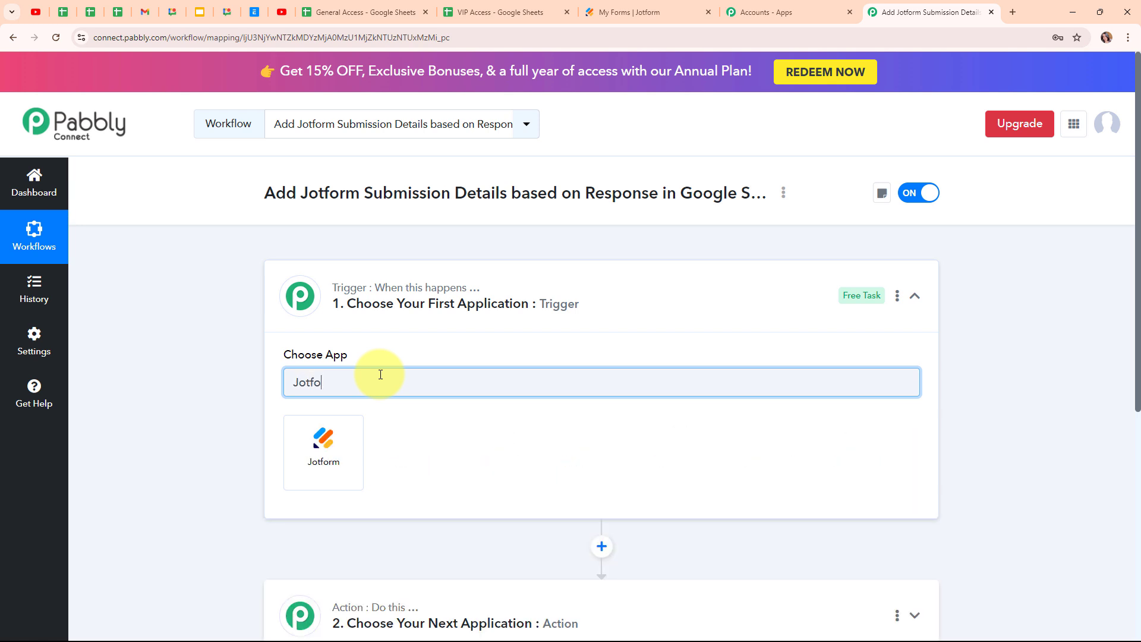
type("rm")
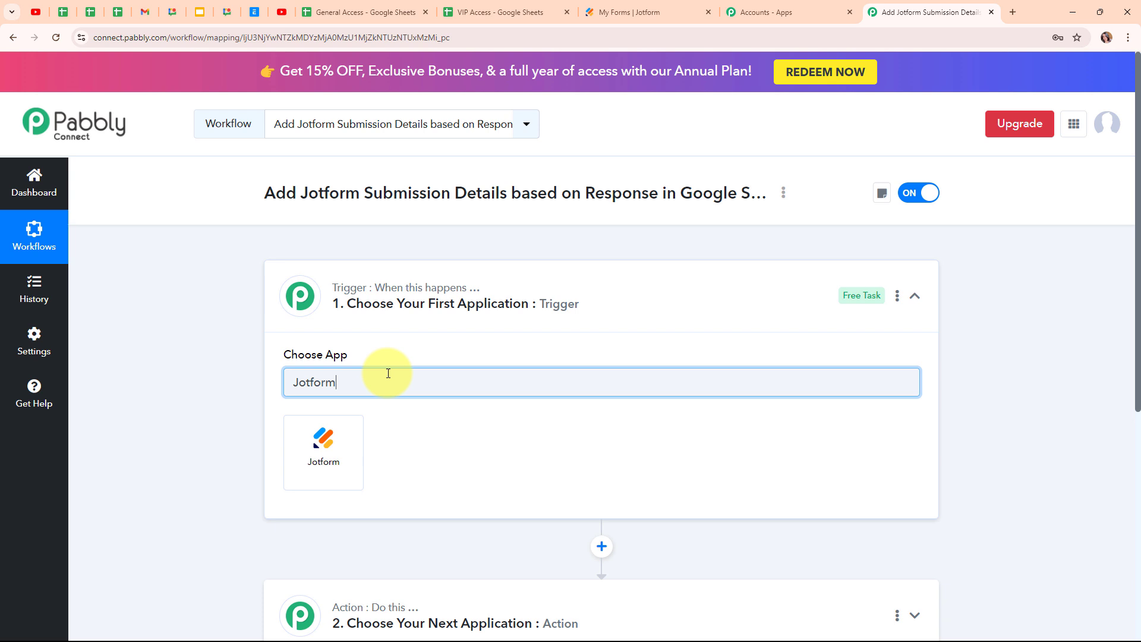
left_click(317, 479)
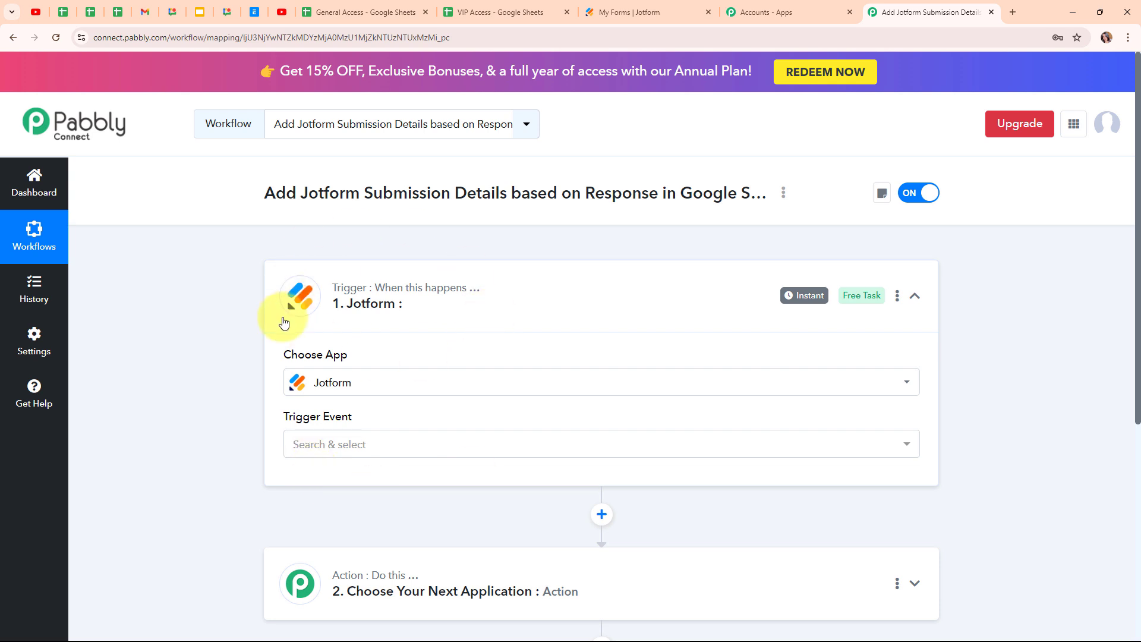
- Set the trigger event to New Response, copy its webhook URL, and go to Jotform's My Forms
left_click(344, 444)
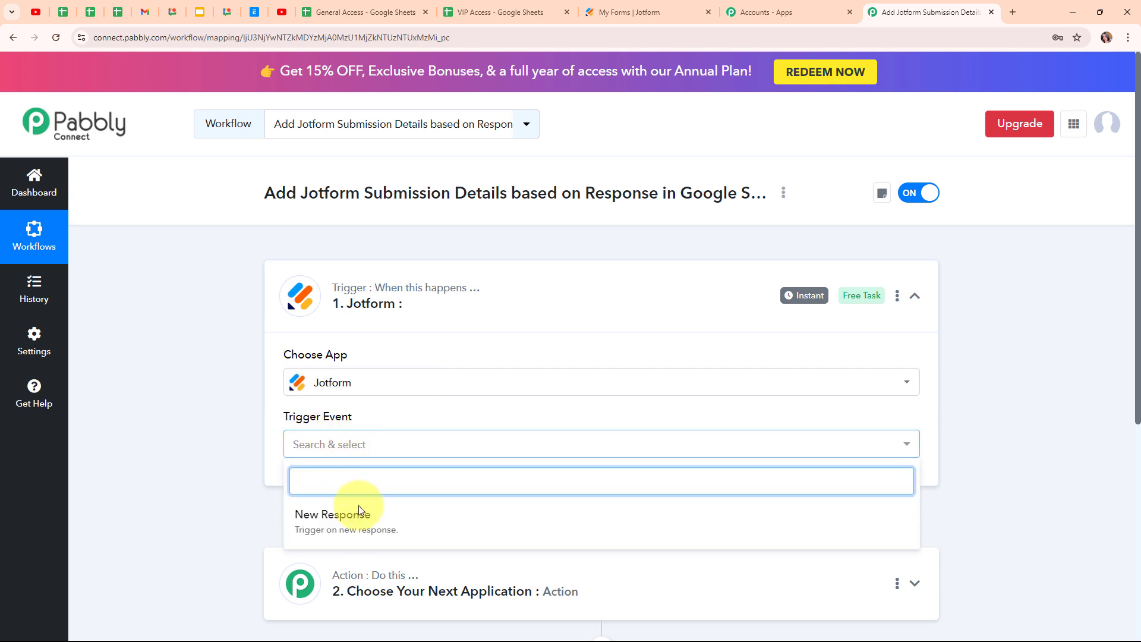
left_click(360, 531)
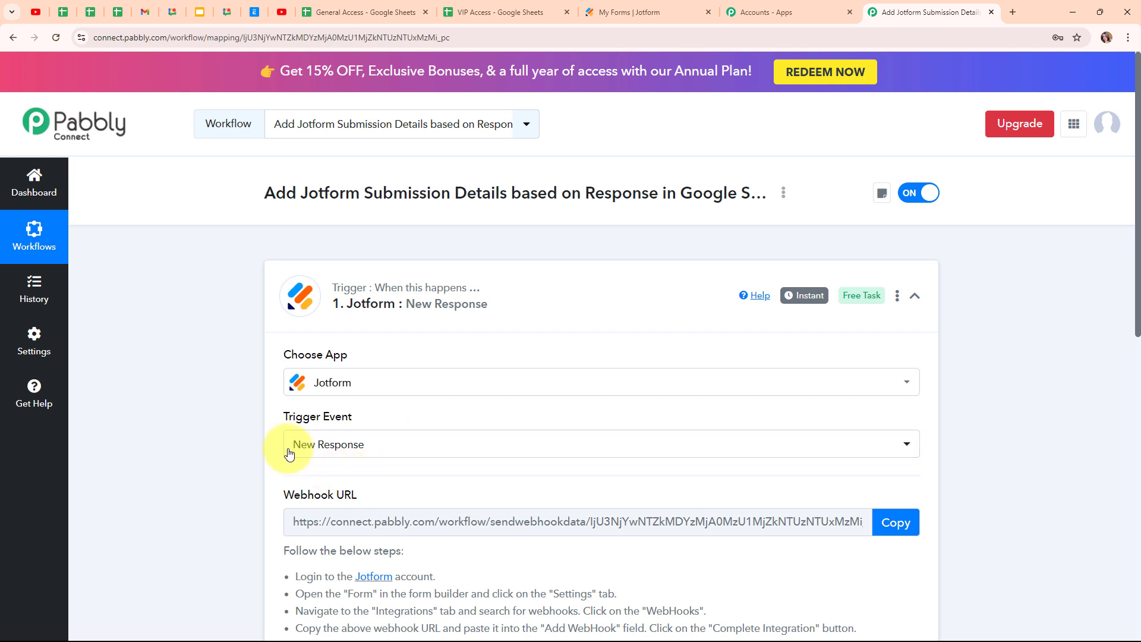
scroll(993, 454, "down", 4)
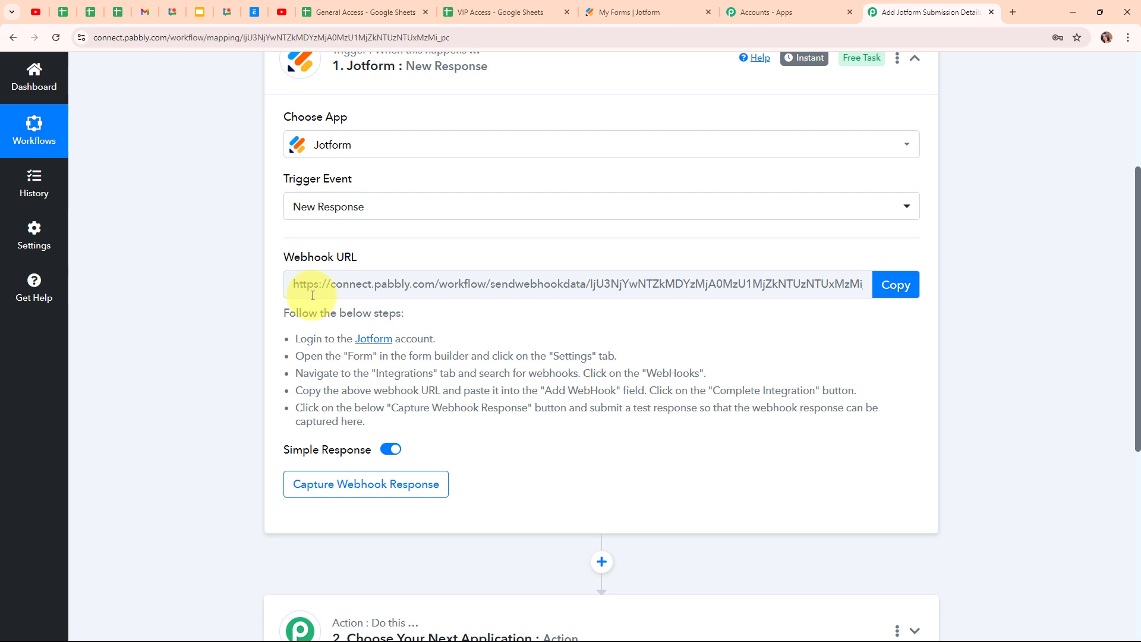
left_click_drag(290, 340, 515, 431)
left_click(515, 431)
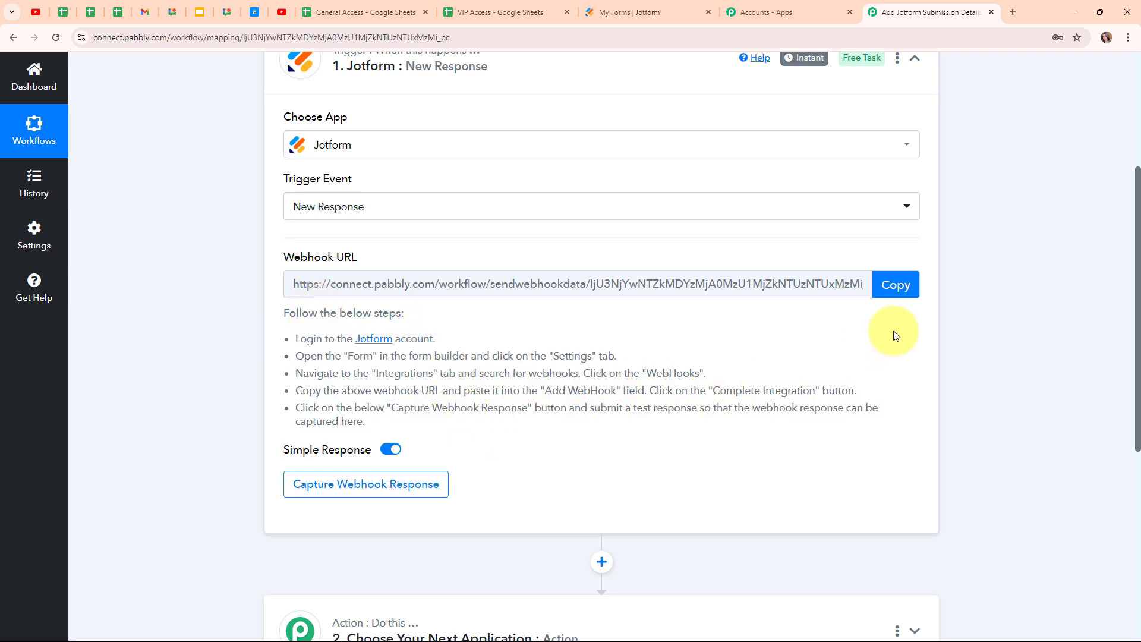
left_click(900, 288)
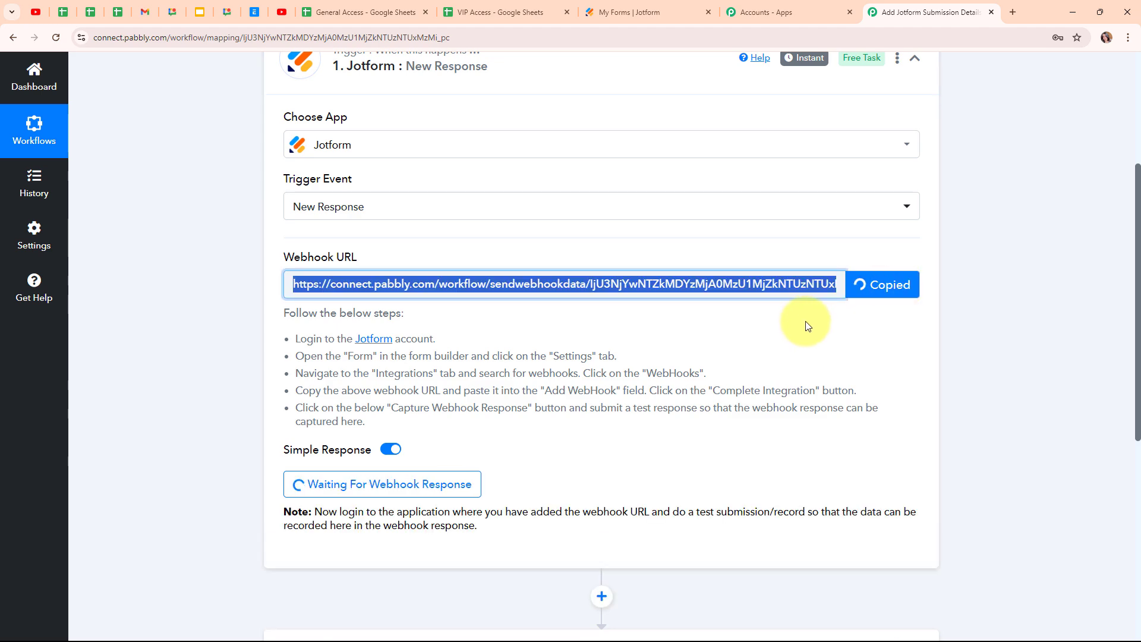
left_click(654, 6)
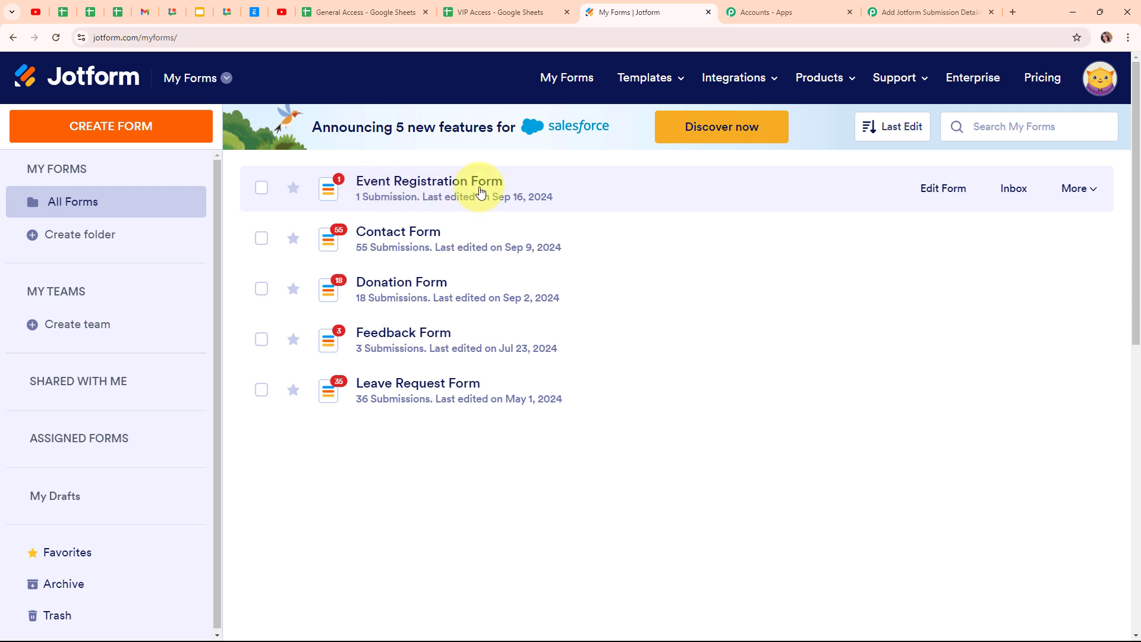
- Open the Event Registration Form's existing WebHooks integration under Settings > Integrations
left_click(1100, 191)
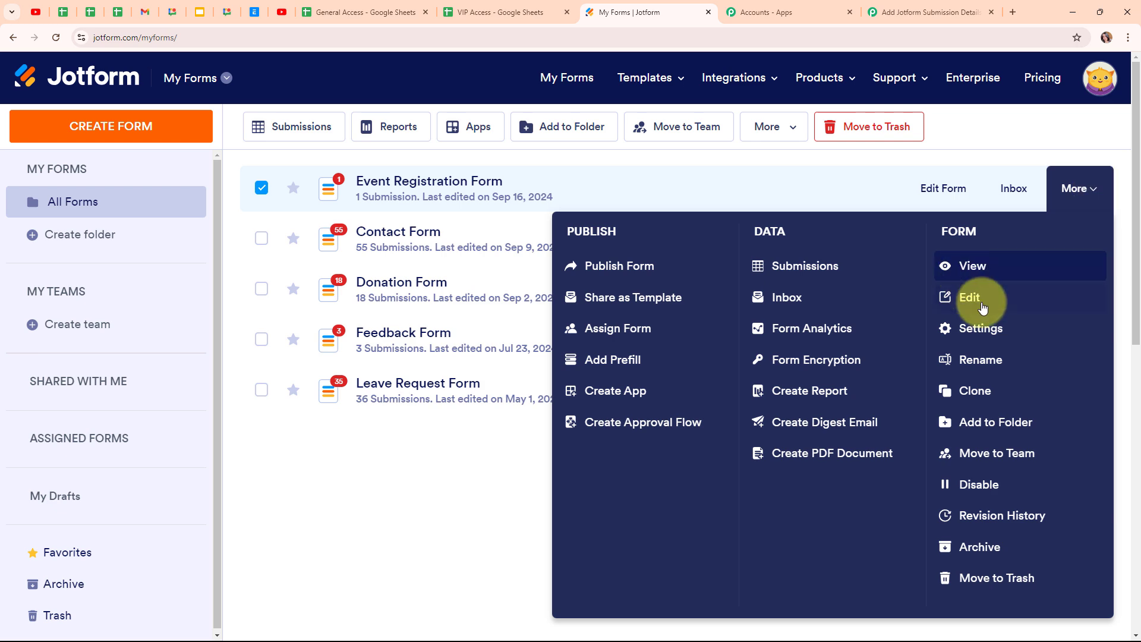
left_click(987, 337)
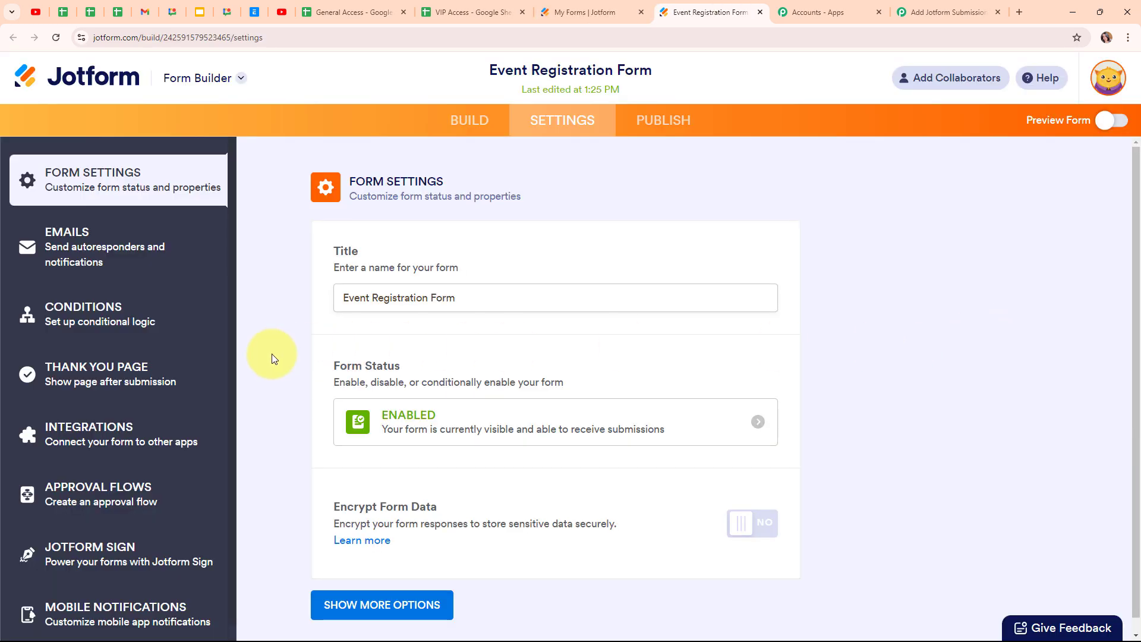
left_click(70, 439)
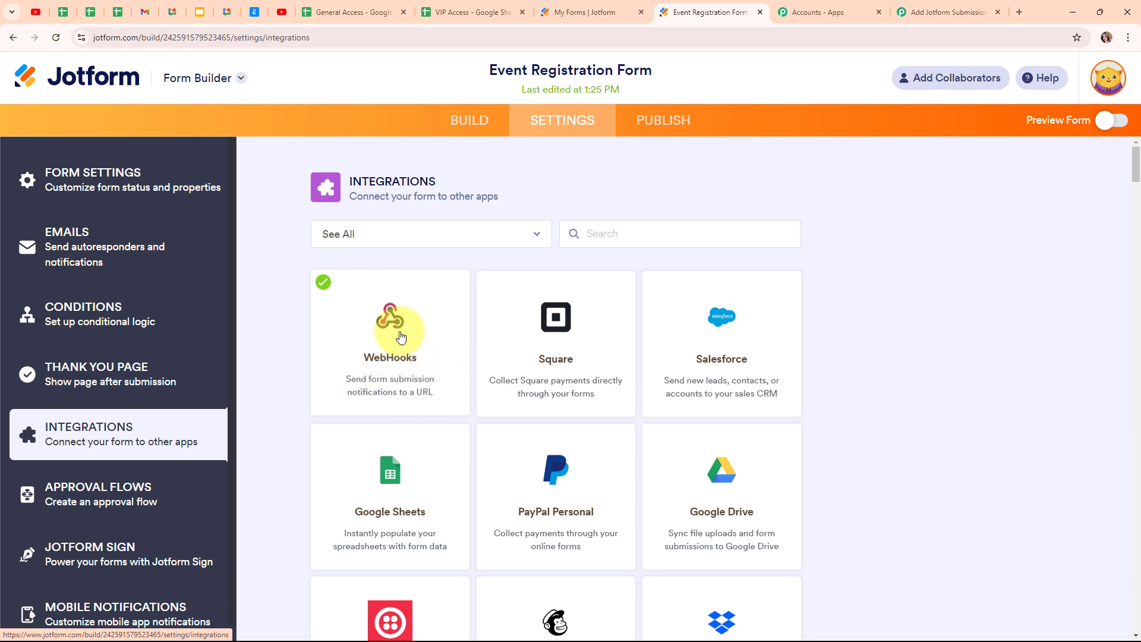
left_click(360, 363)
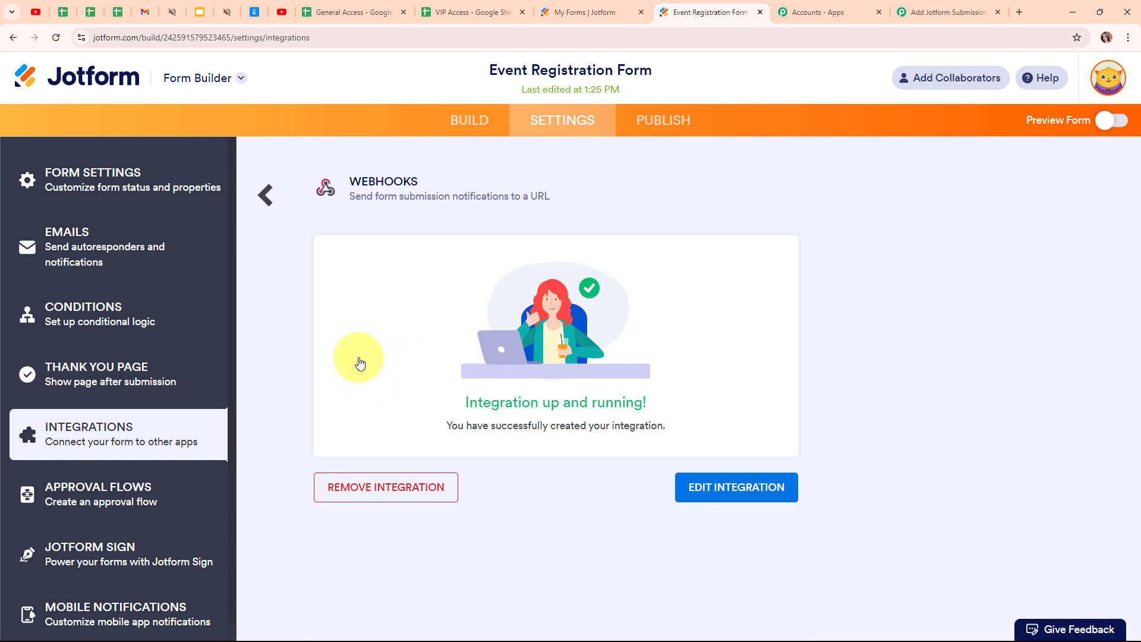
- Replace the webhook URL with the Pabbly one, save the integration, and turn on Preview Form
left_click(743, 492)
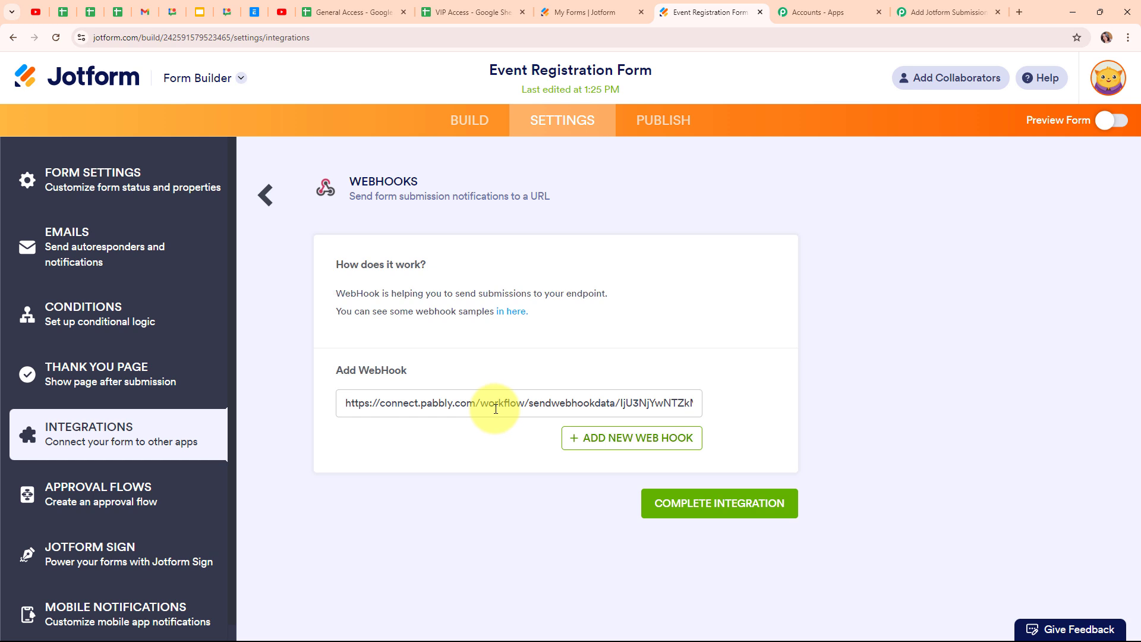
triple_click(495, 409)
key("BackSpace")
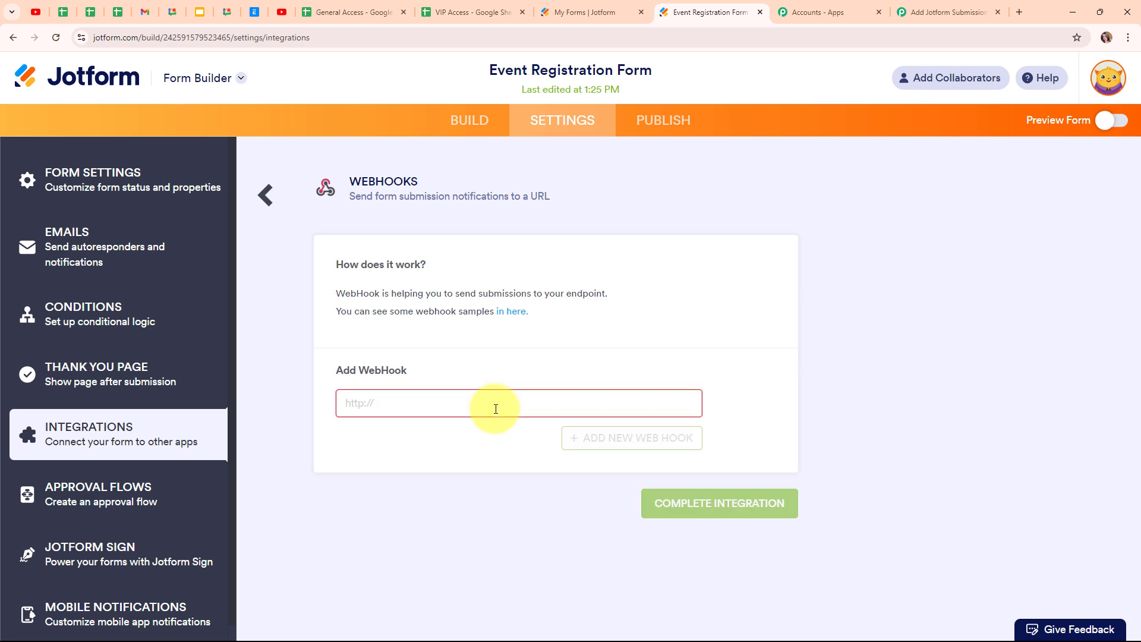
key("ctrl+v")
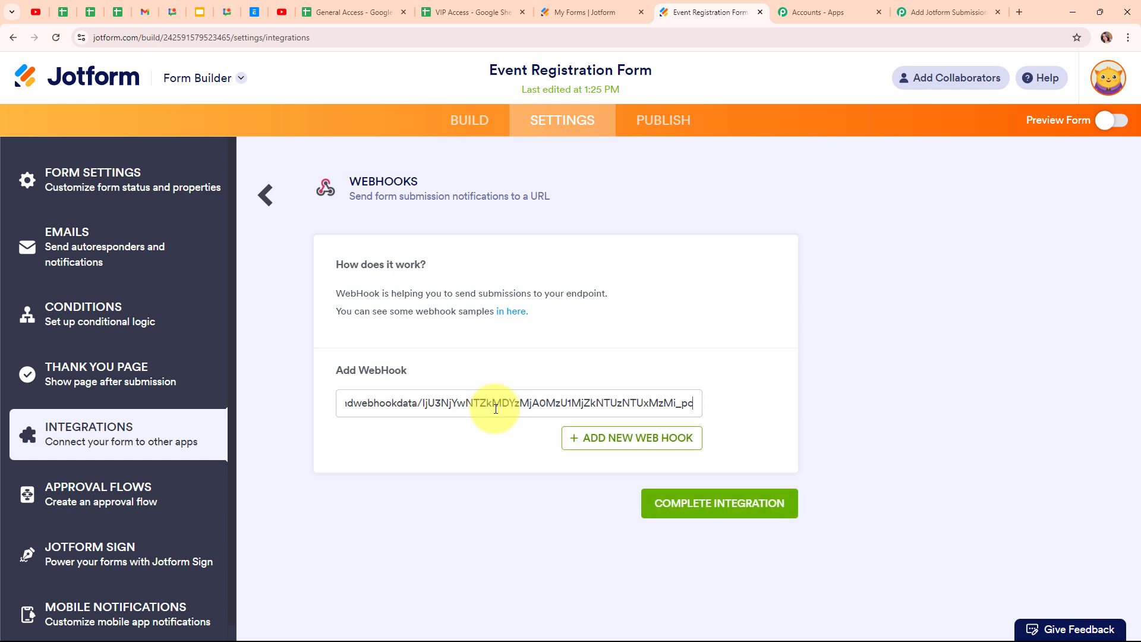
left_click(532, 363)
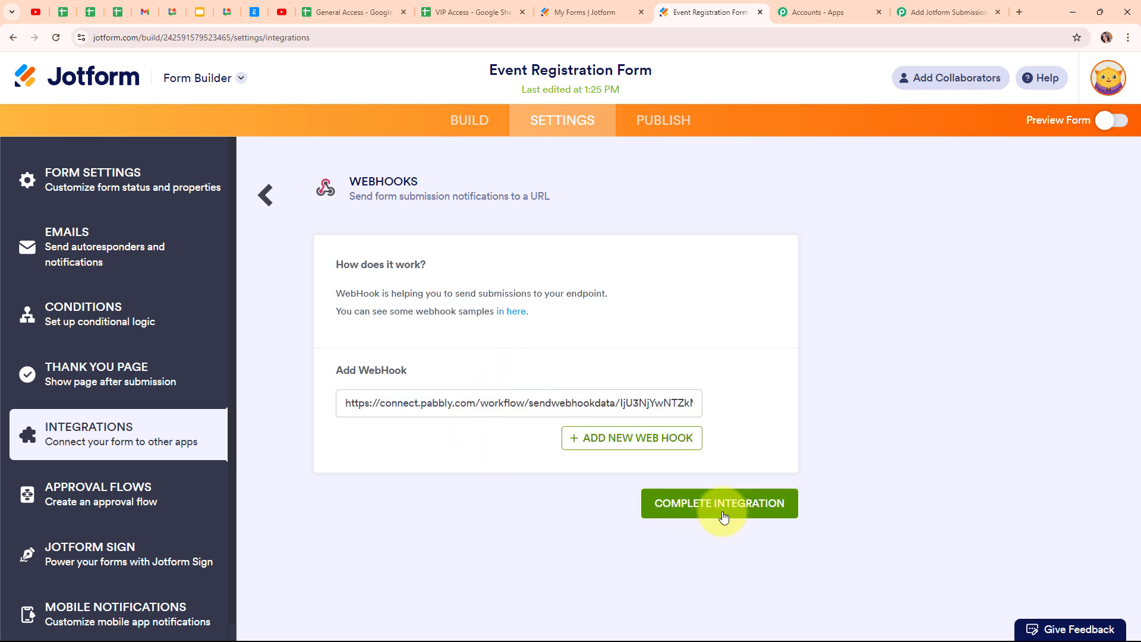
left_click(724, 516)
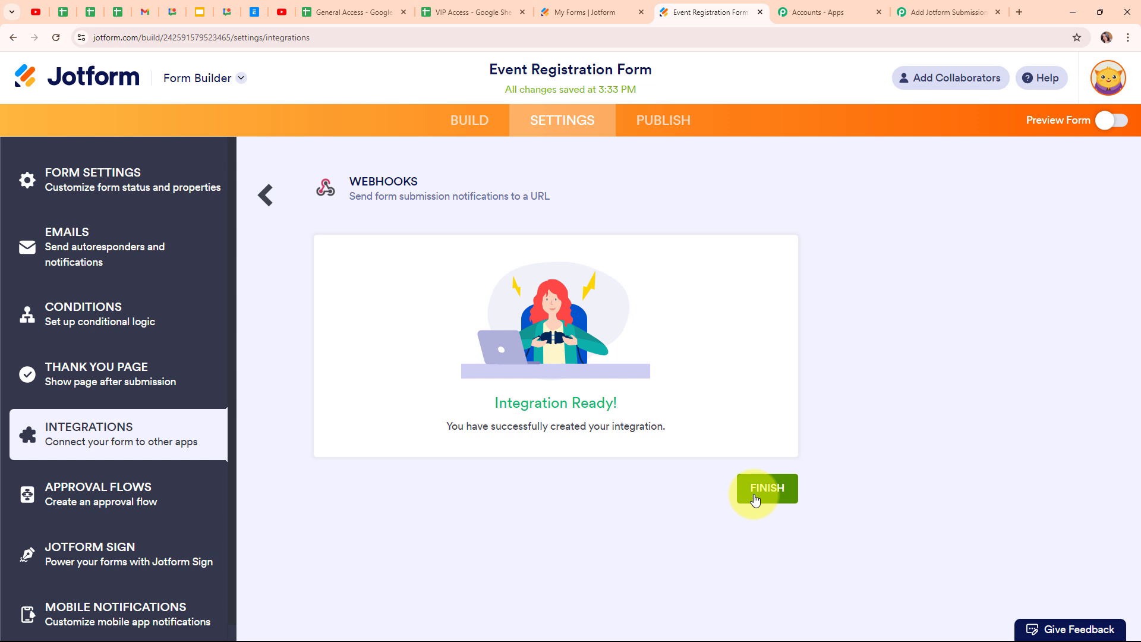
left_click(755, 500)
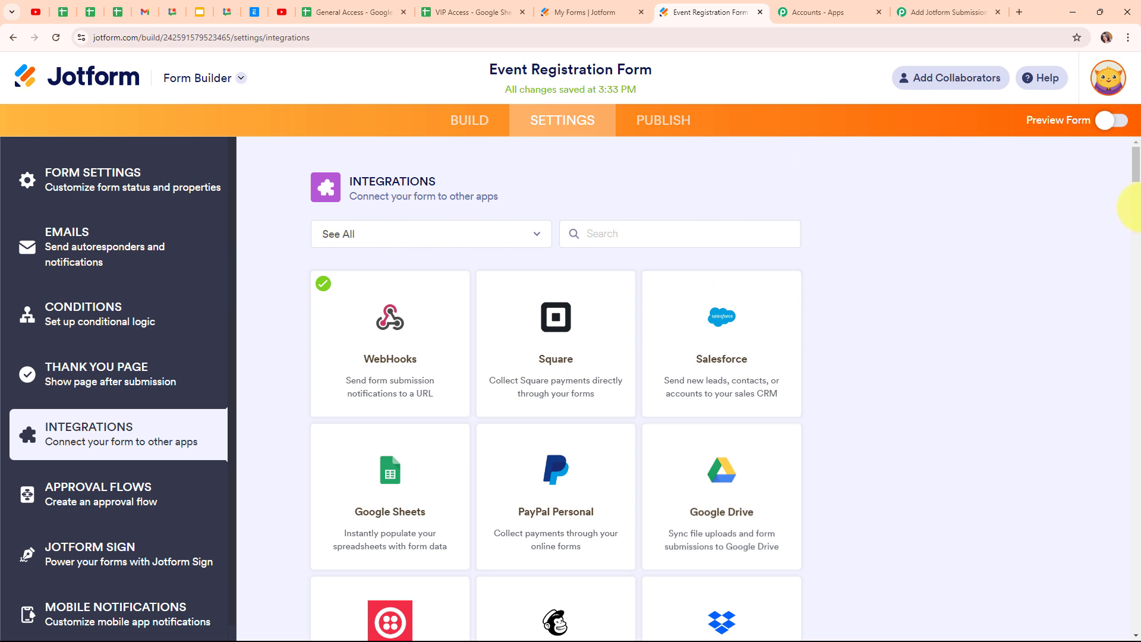
left_click(1109, 126)
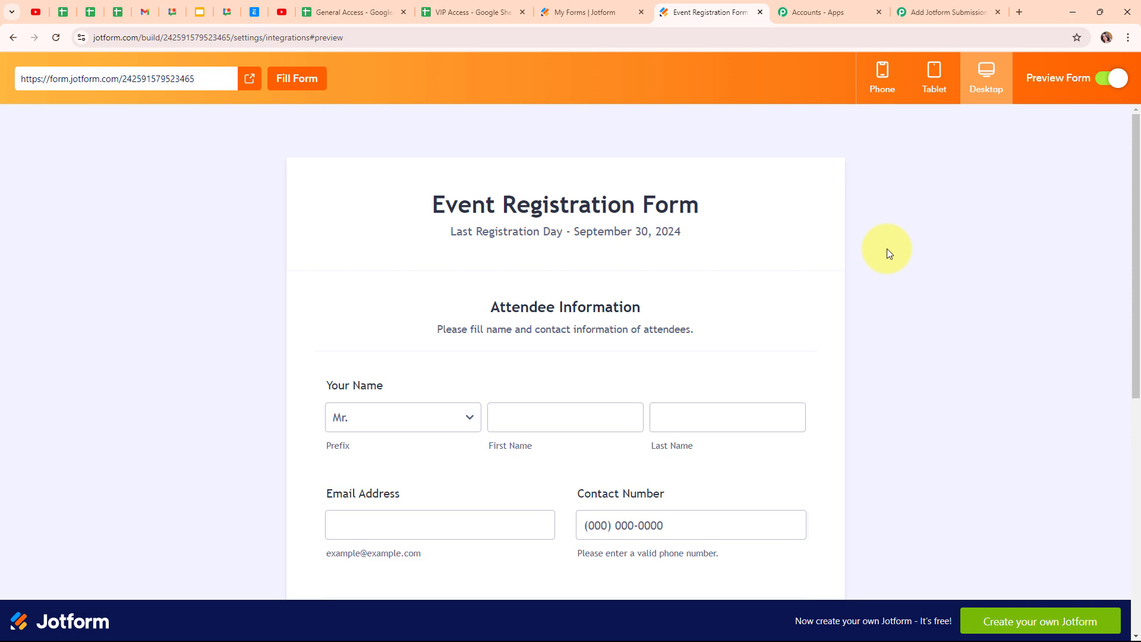
scroll(887, 248, "down", 3)
scroll(887, 248, "up", 2)
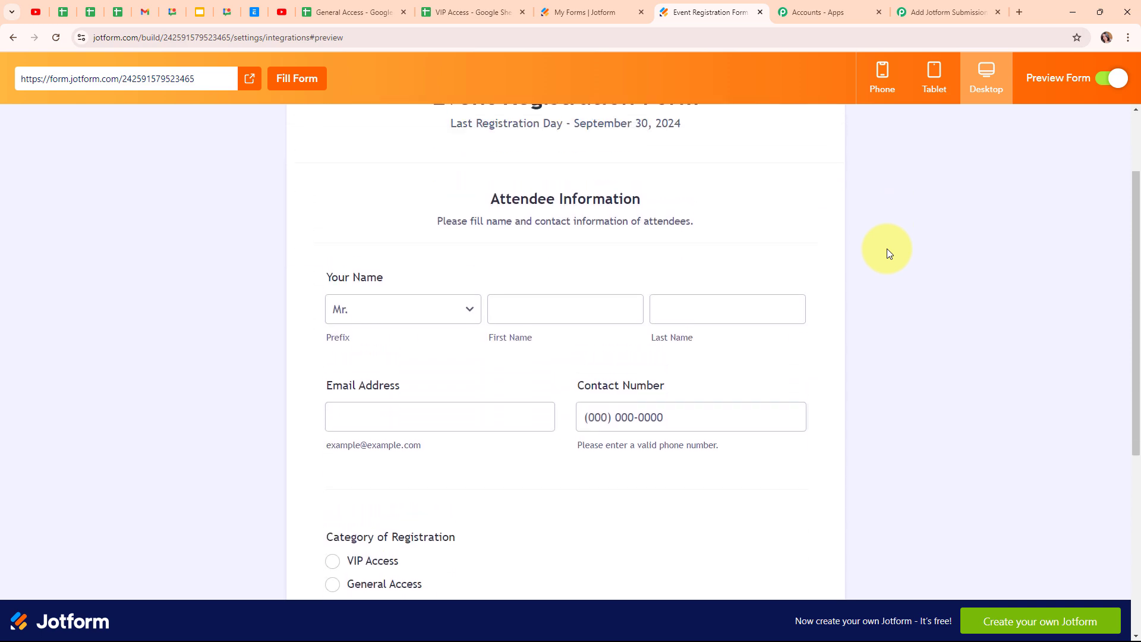
left_click(948, 12)
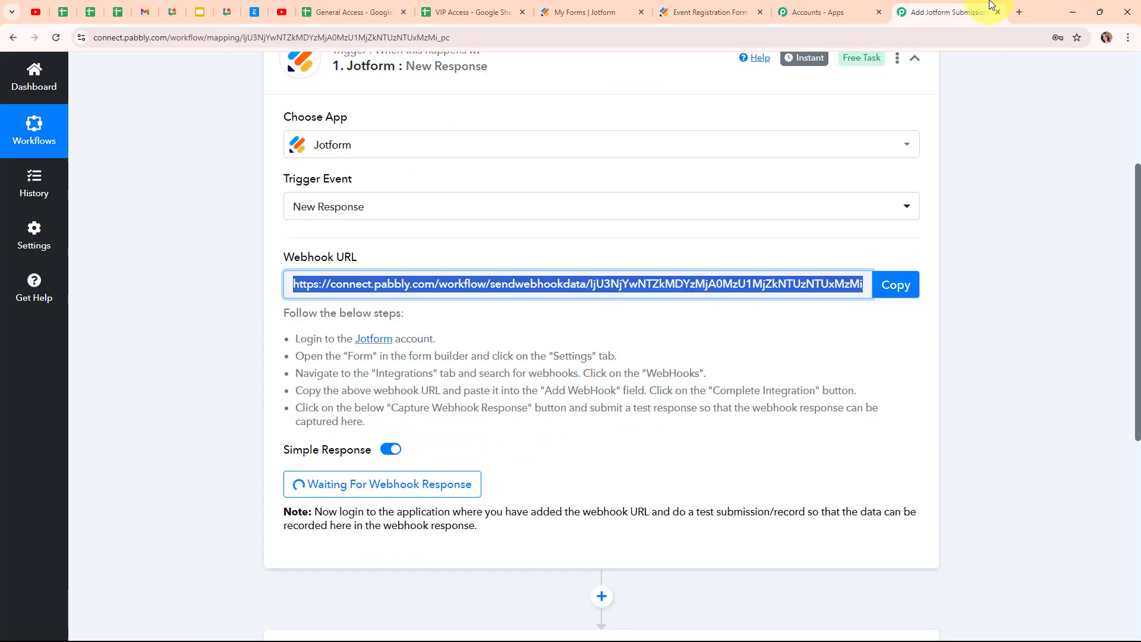
scroll(678, 387, "down", 2)
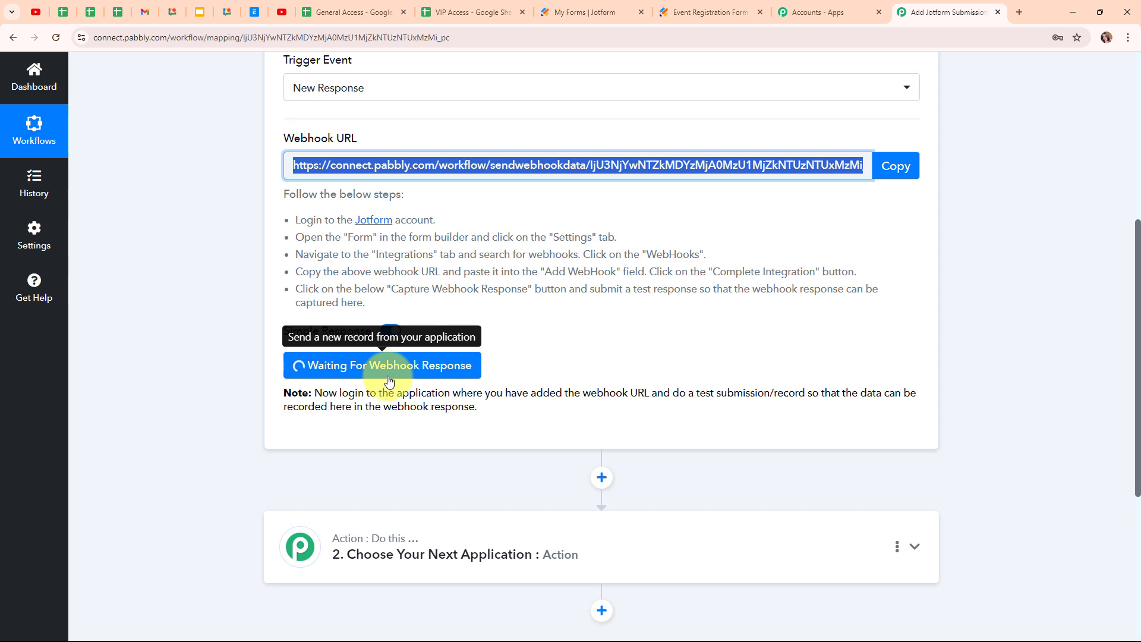
left_click(737, 12)
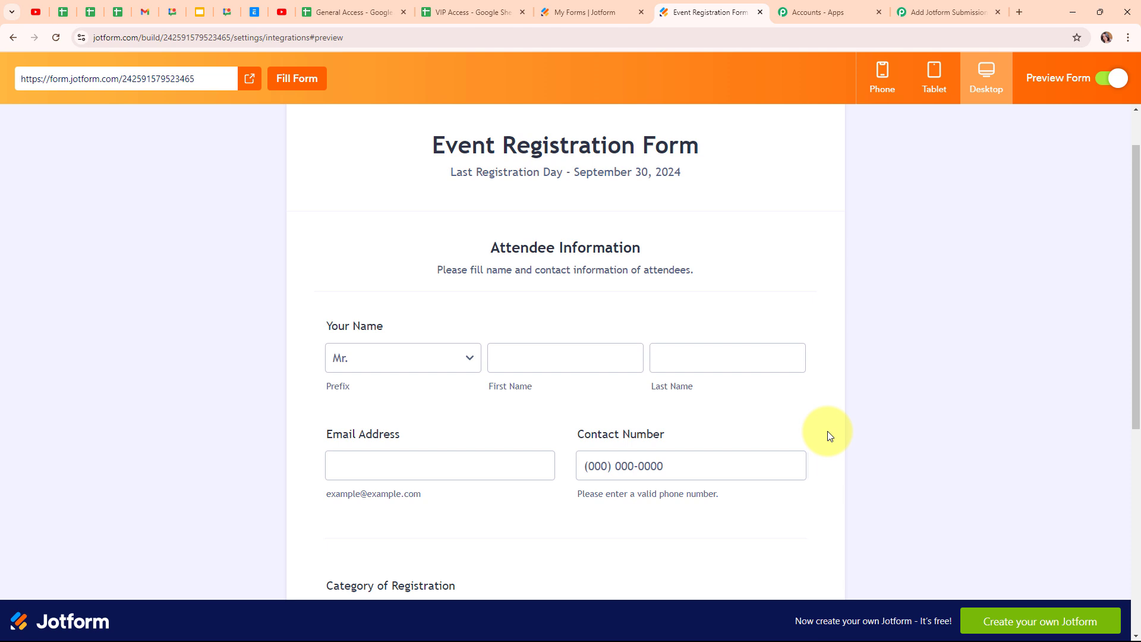
- Fill the preview with prefix Miss., a test first and last name, email and contact number
scroll(654, 333, "down", 2)
left_click(419, 247)
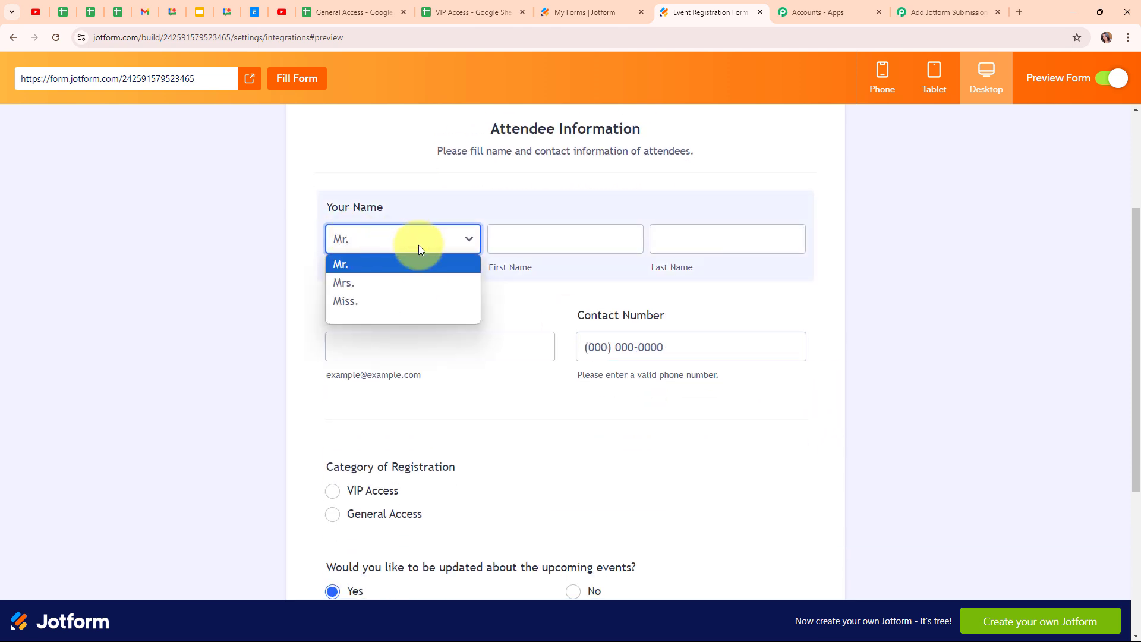
left_click(402, 300)
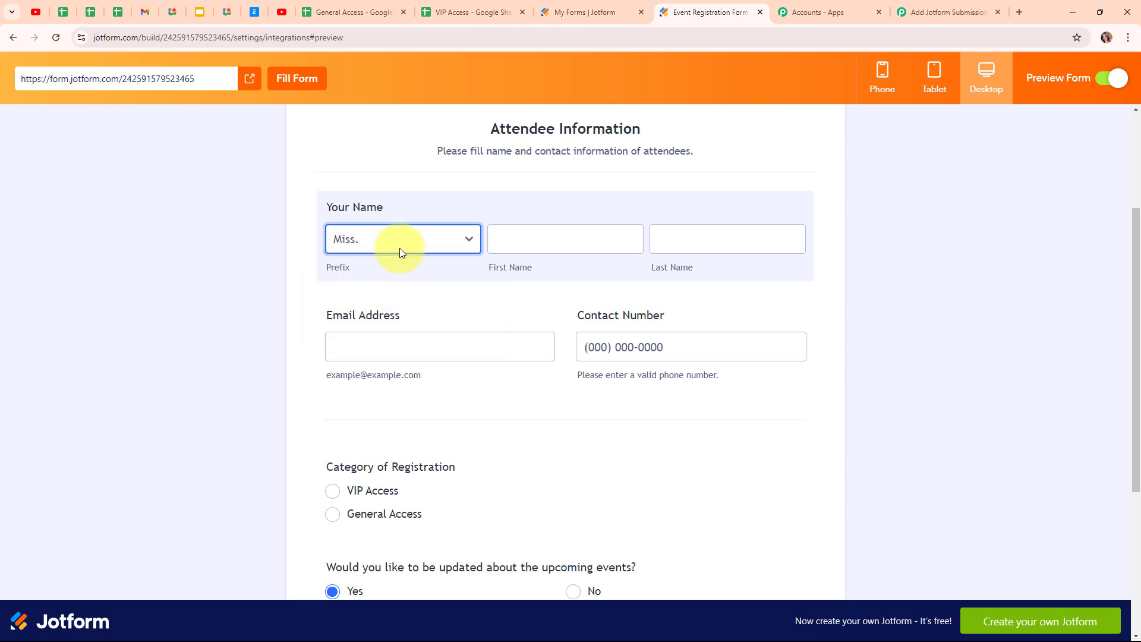
left_click(572, 244)
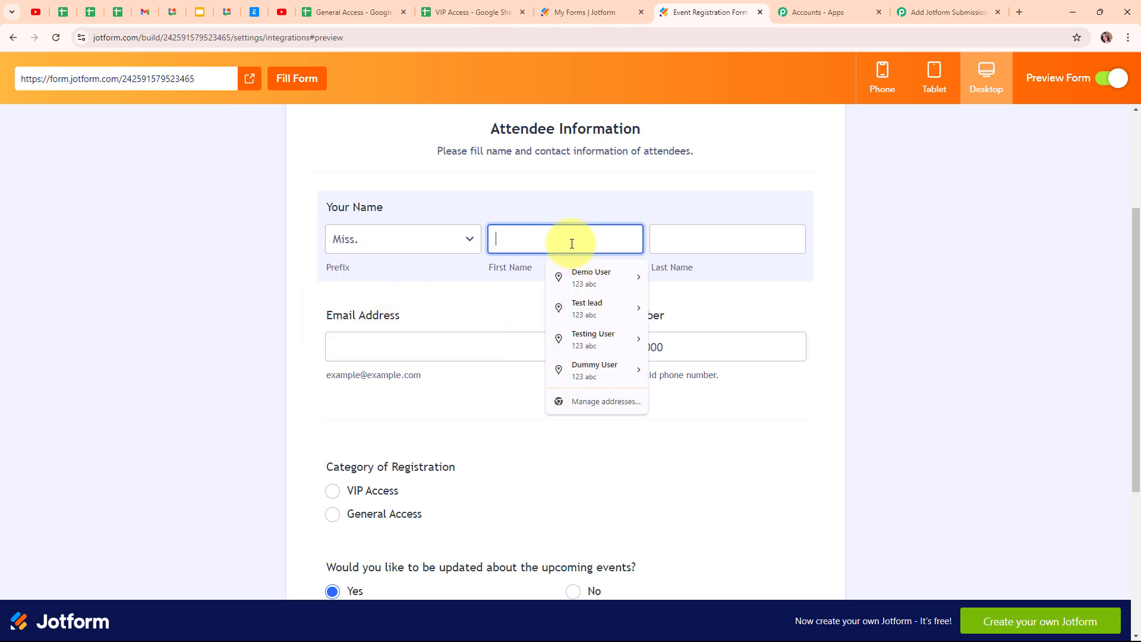
type("Dummy")
left_click(697, 236)
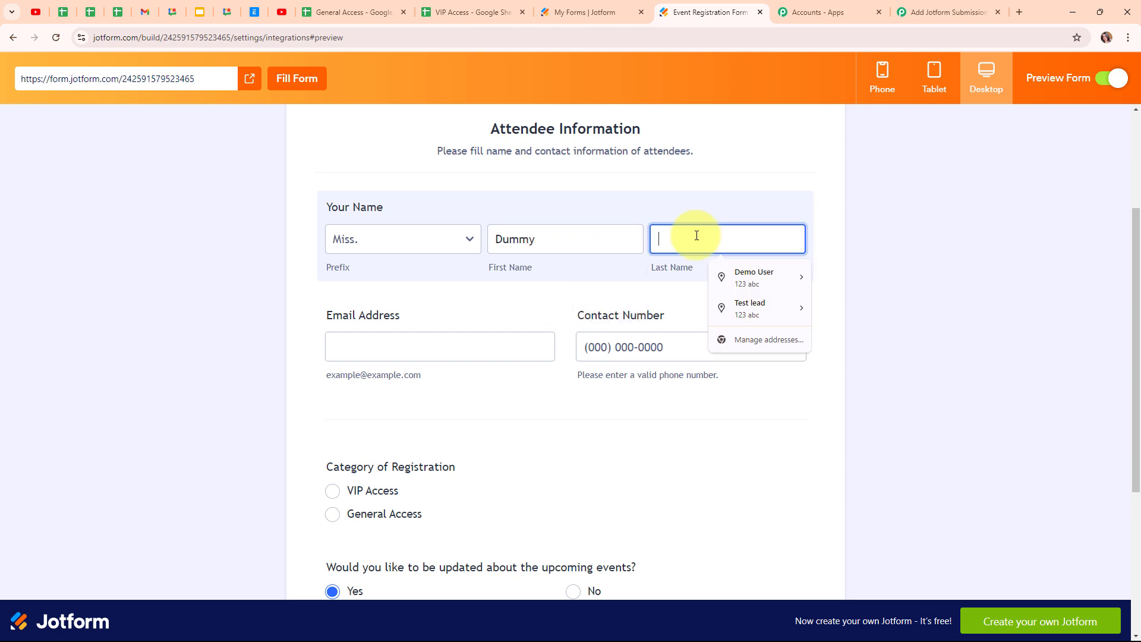
type("Lead")
left_click(437, 345)
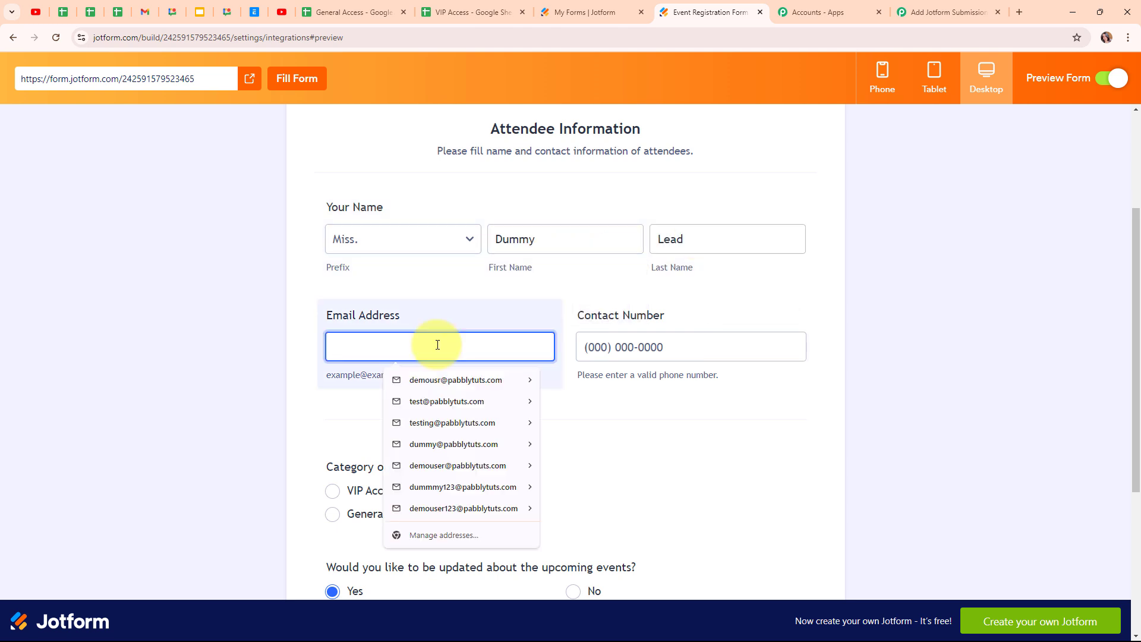
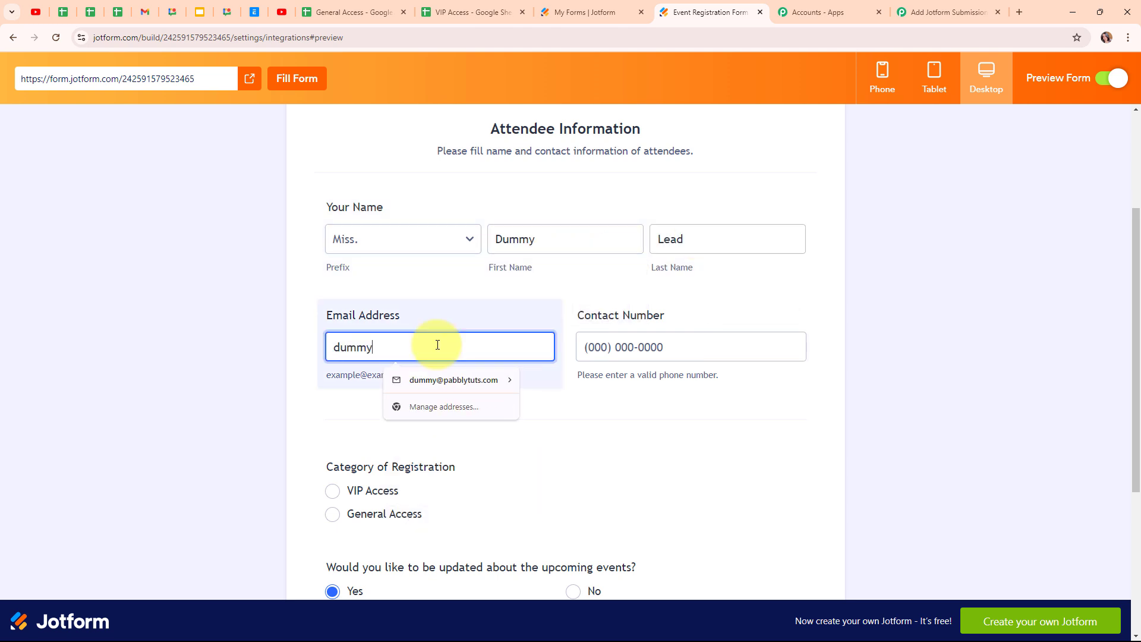
left_click(677, 349)
left_click(679, 351)
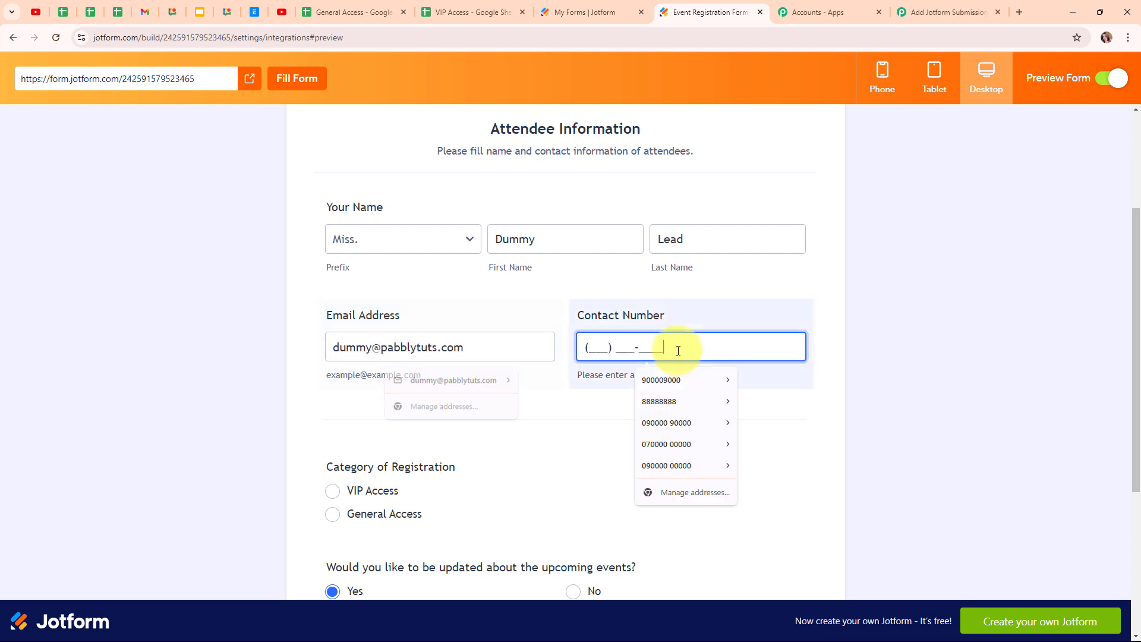
type("9000000000")
- Choose General Access, answer No to event updates, and submit the registration
scroll(725, 360, "down", 2)
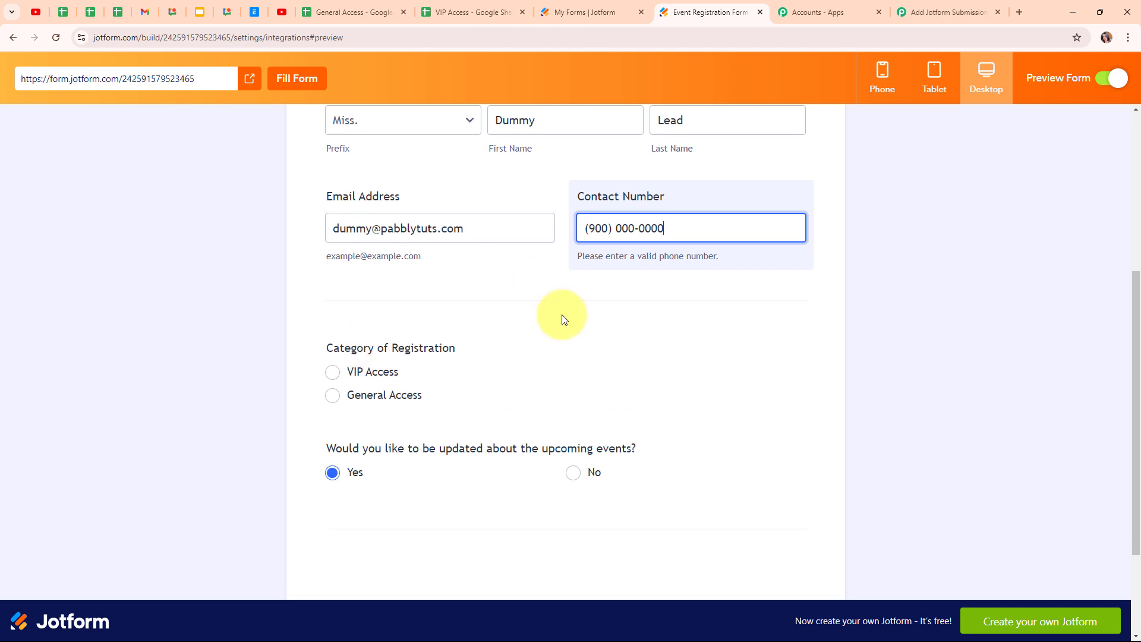
left_click(394, 403)
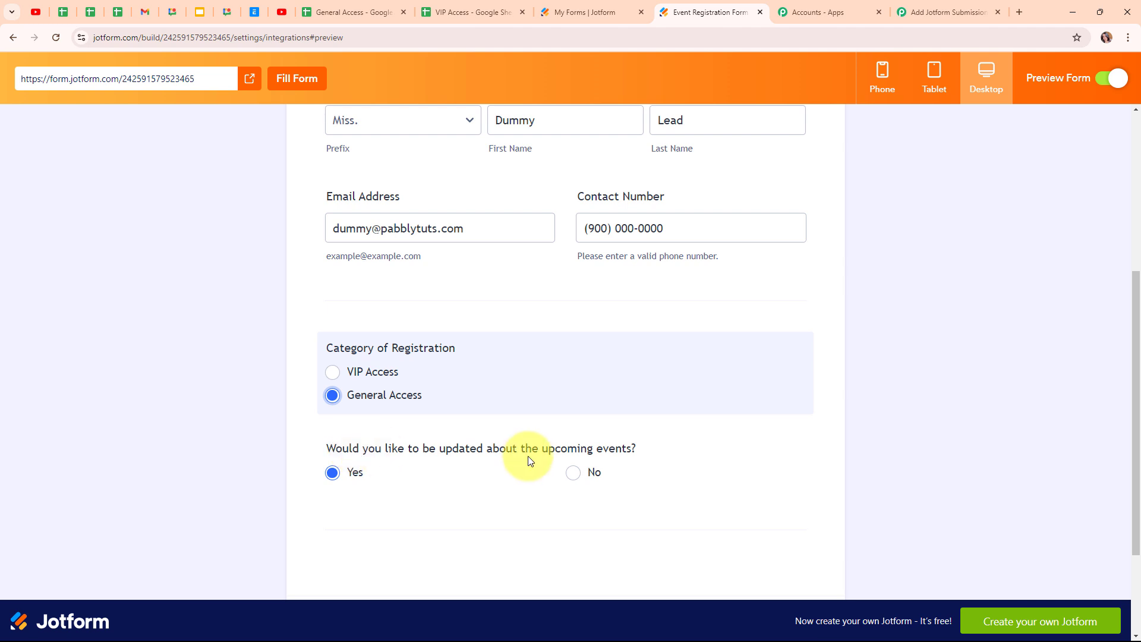
left_click(572, 473)
scroll(966, 390, "down", 3)
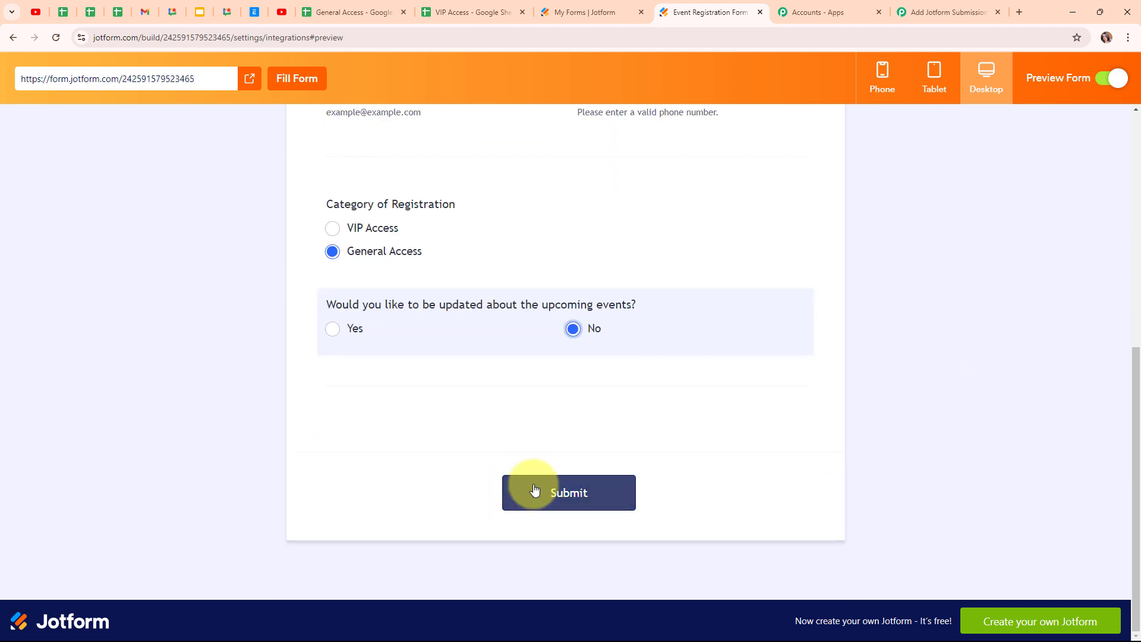
left_click(534, 489)
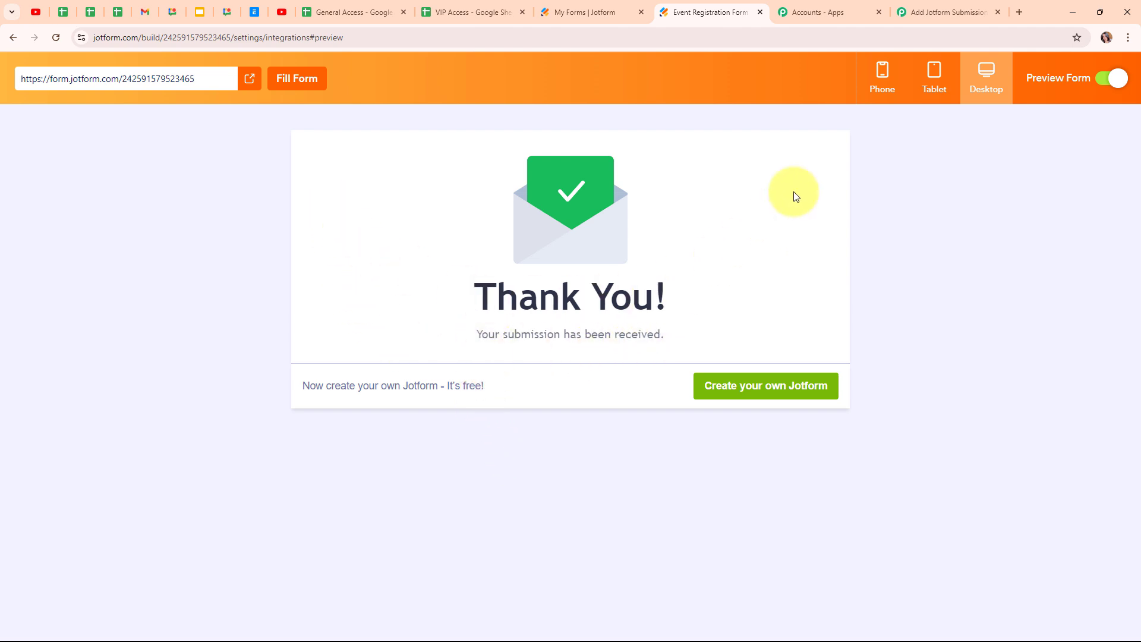
left_click(929, 6)
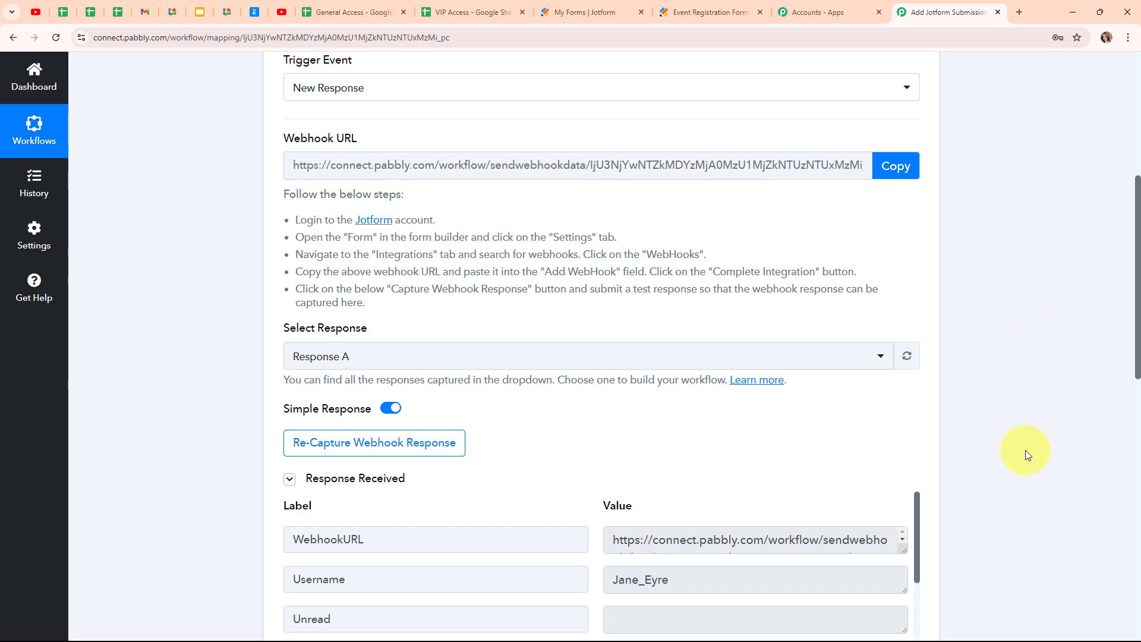
scroll(1027, 456, "down", 1)
scroll(1027, 456, "down", 4)
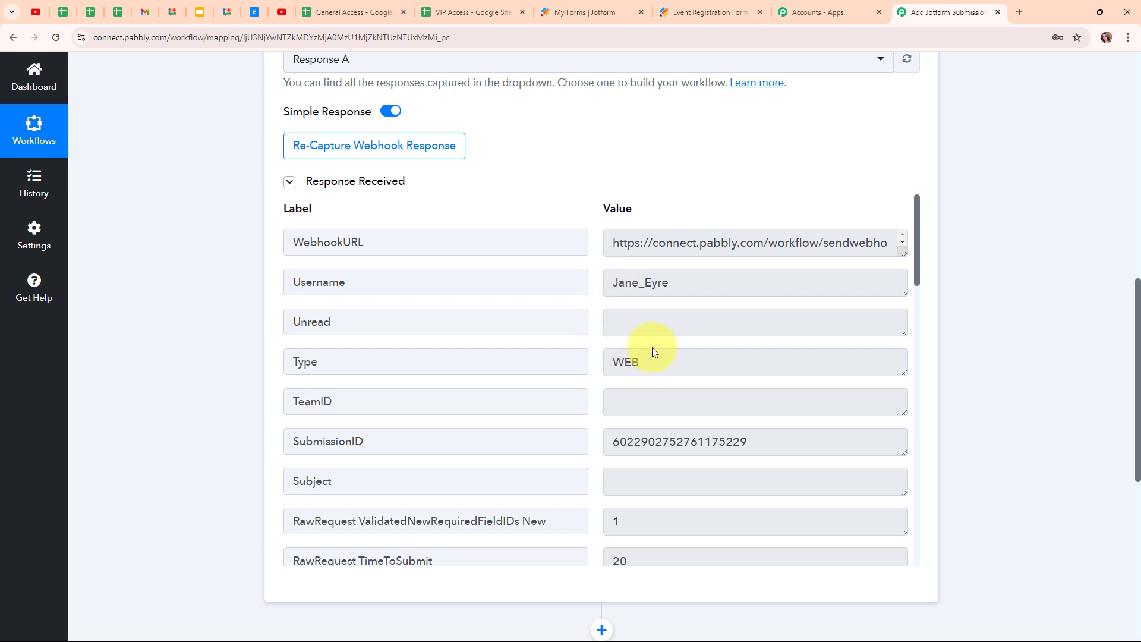
scroll(705, 356, "down", 2)
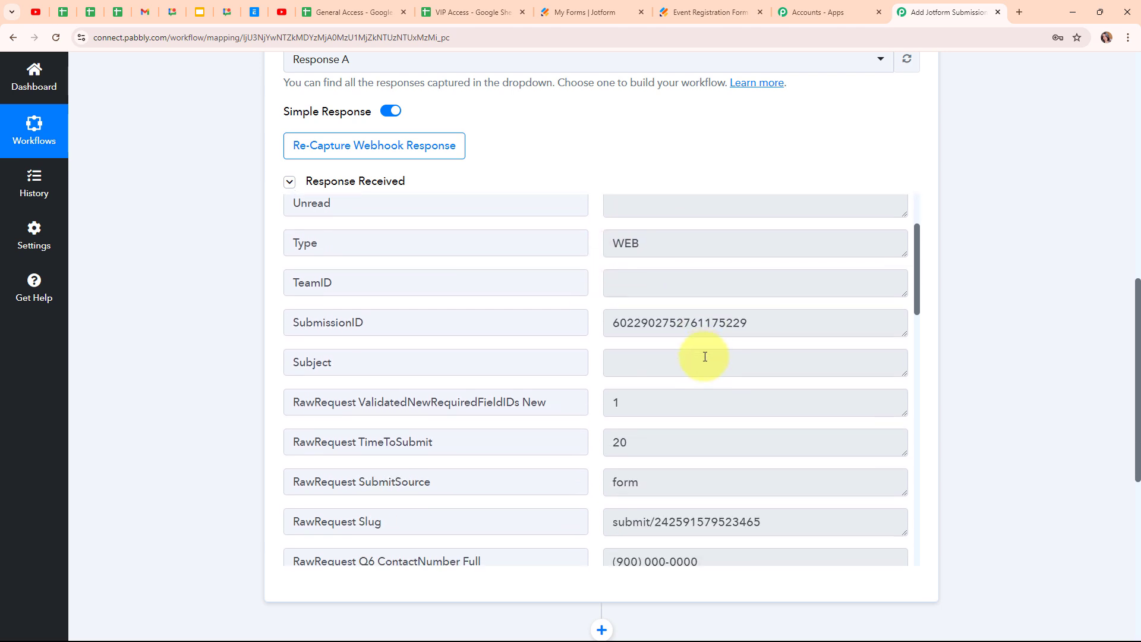
scroll(705, 357, "down", 2)
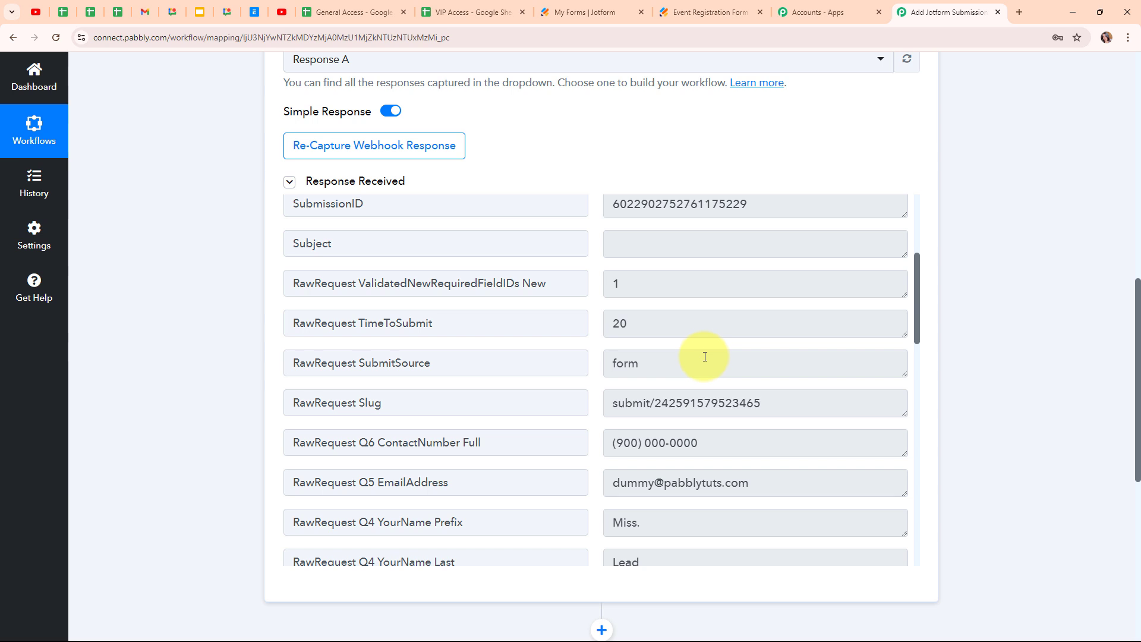
scroll(740, 350, "down", 2)
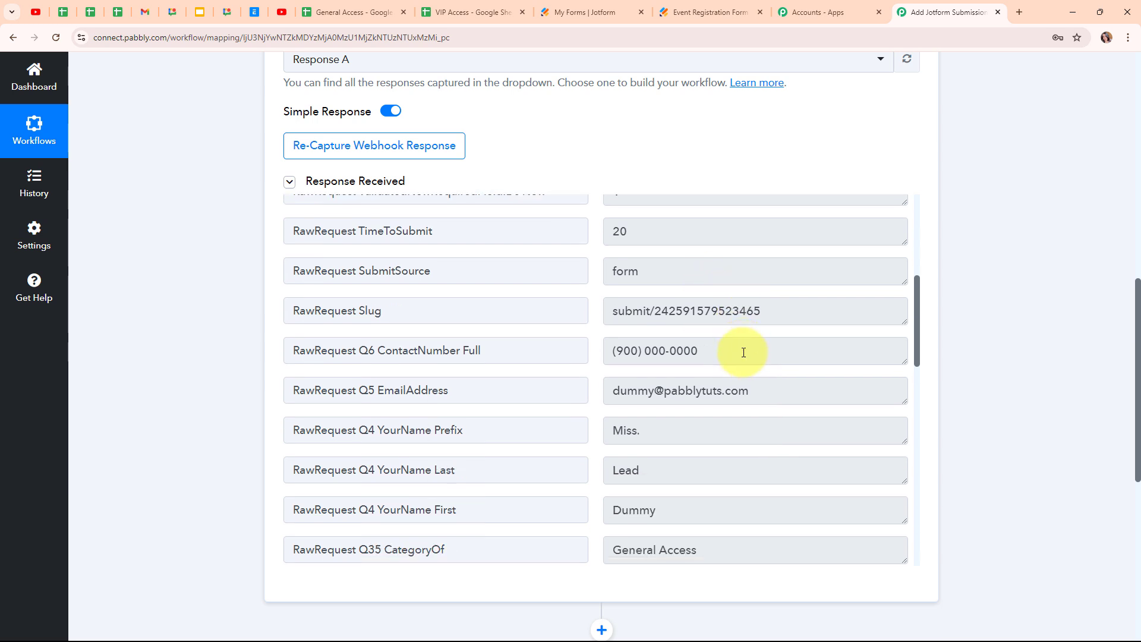
left_click_drag(743, 334, 582, 330)
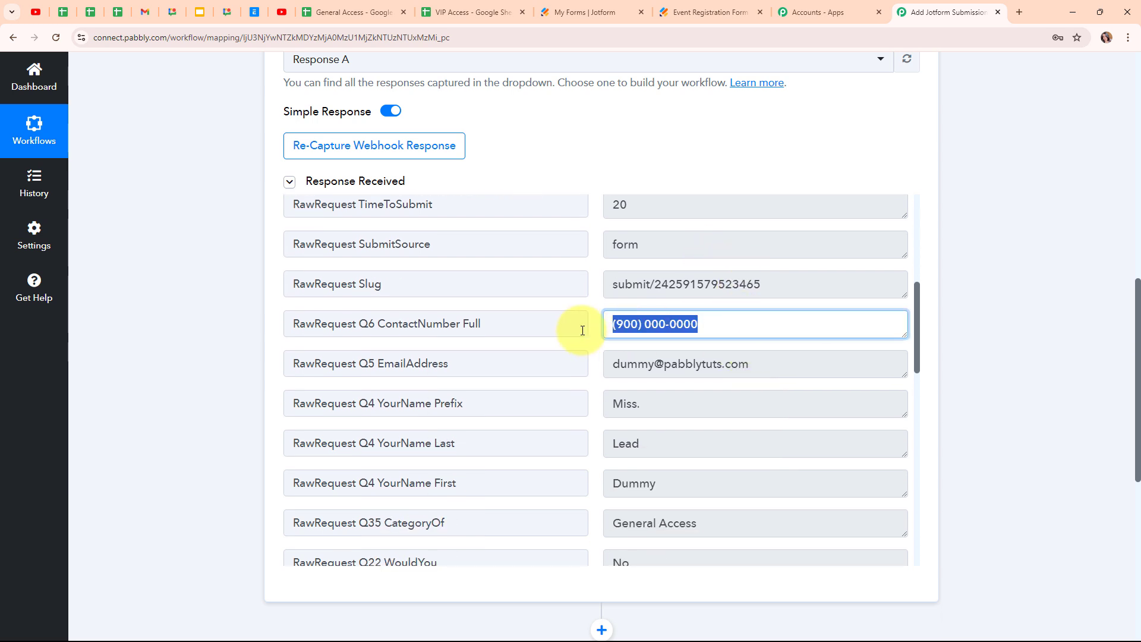
left_click_drag(790, 365, 581, 369)
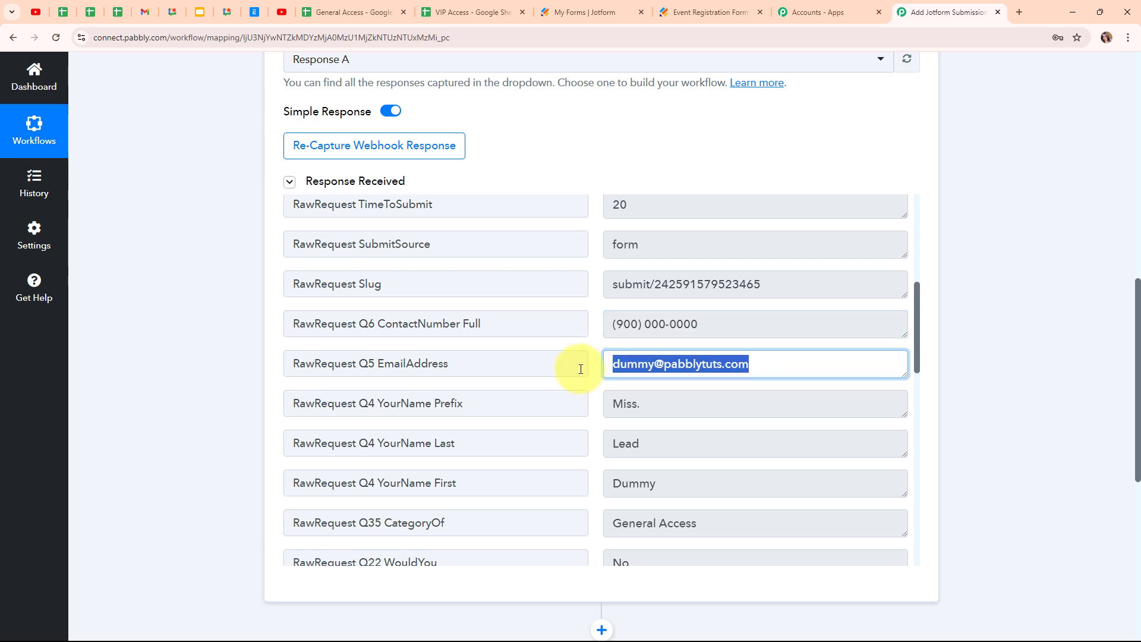
scroll(805, 375, "down", 2)
left_click_drag(749, 291, 507, 292)
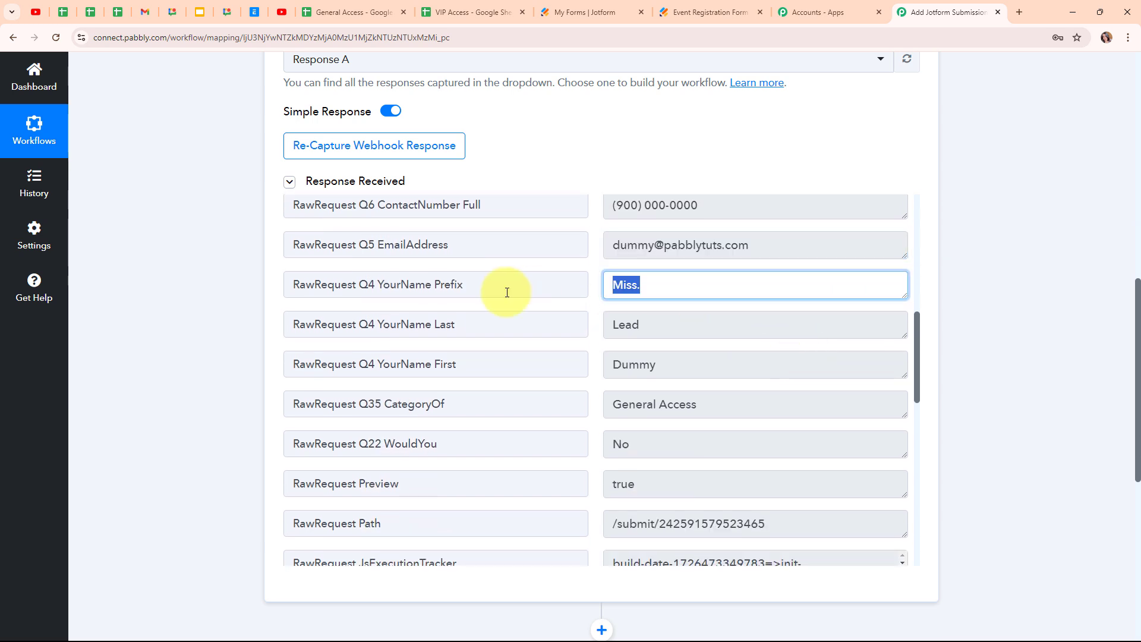
left_click_drag(660, 329, 549, 336)
left_click_drag(695, 372, 486, 375)
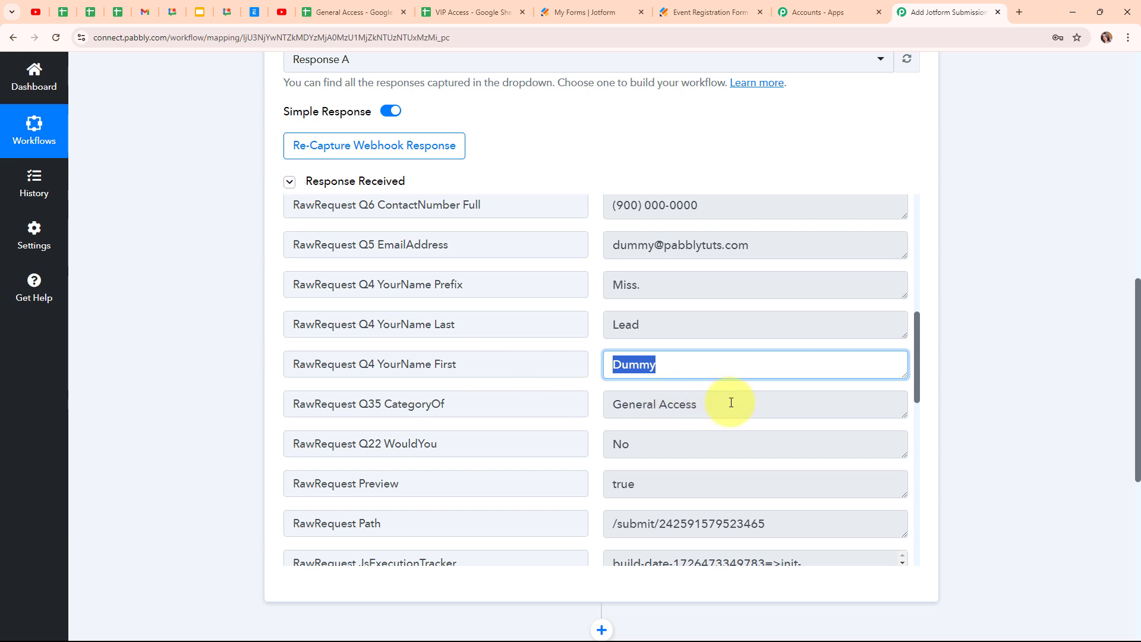
left_click_drag(732, 403, 524, 403)
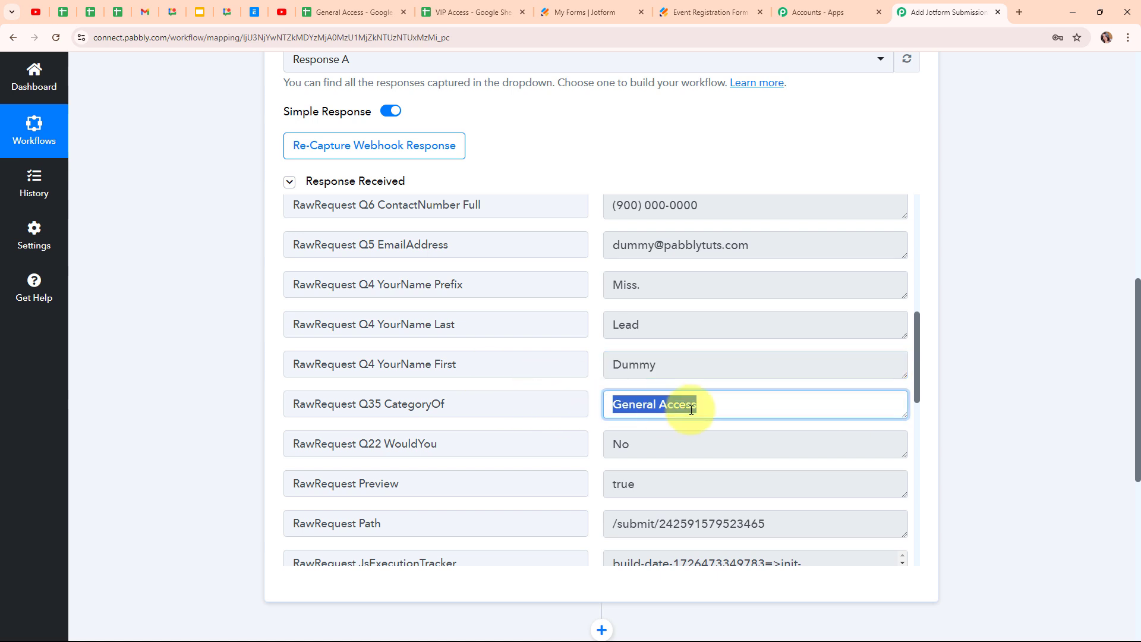
scroll(765, 384, "down", 2)
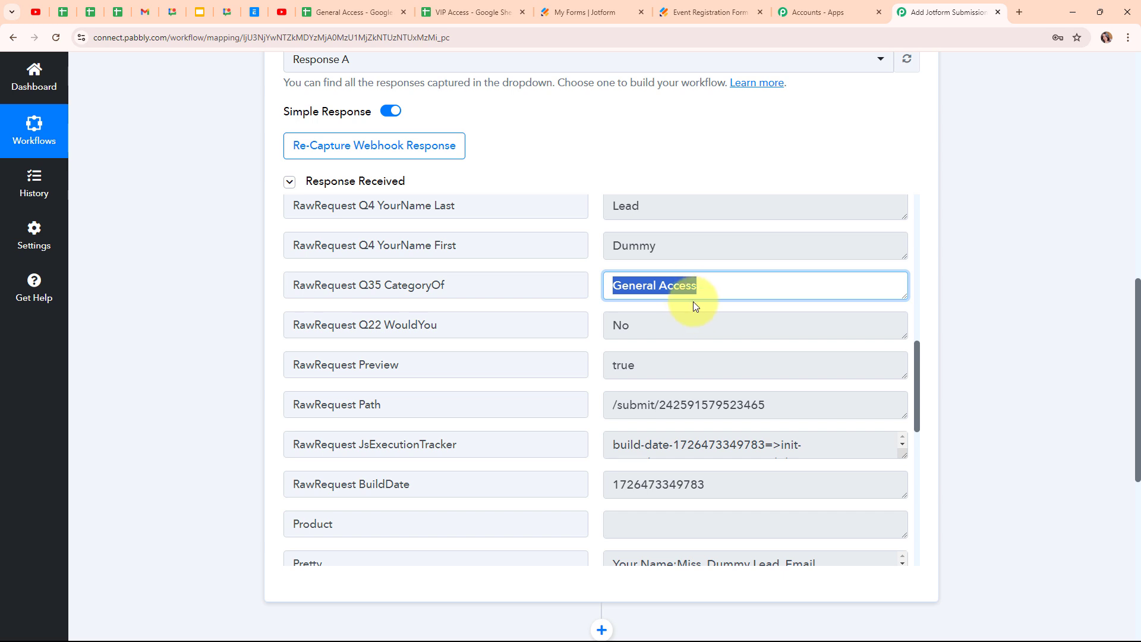
left_click(615, 328)
double_click(615, 329)
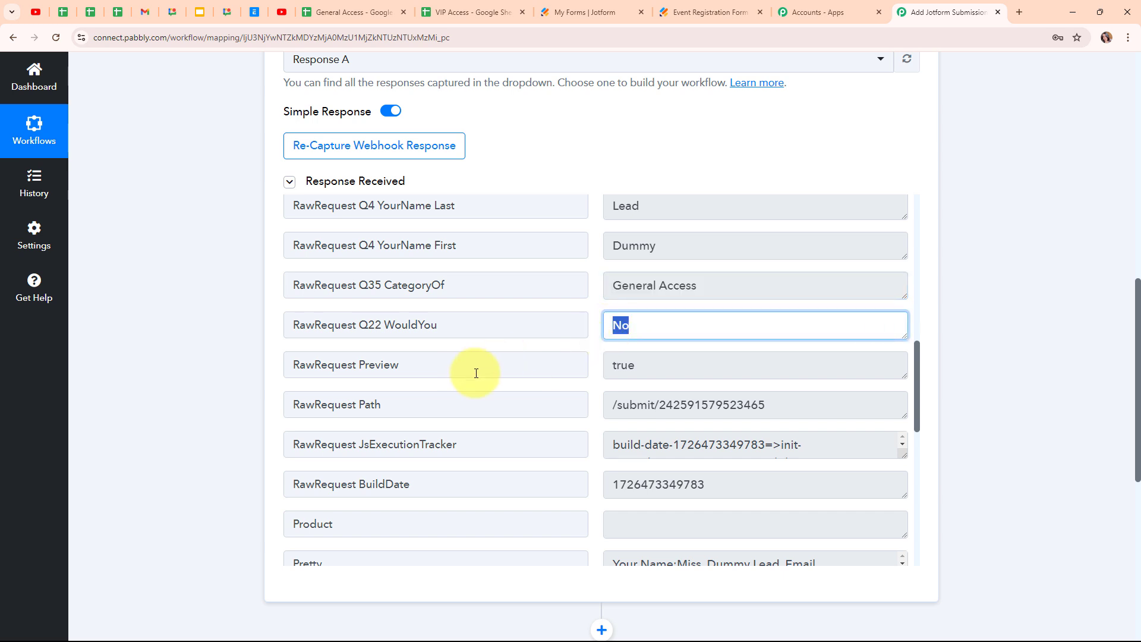
double_click(625, 365)
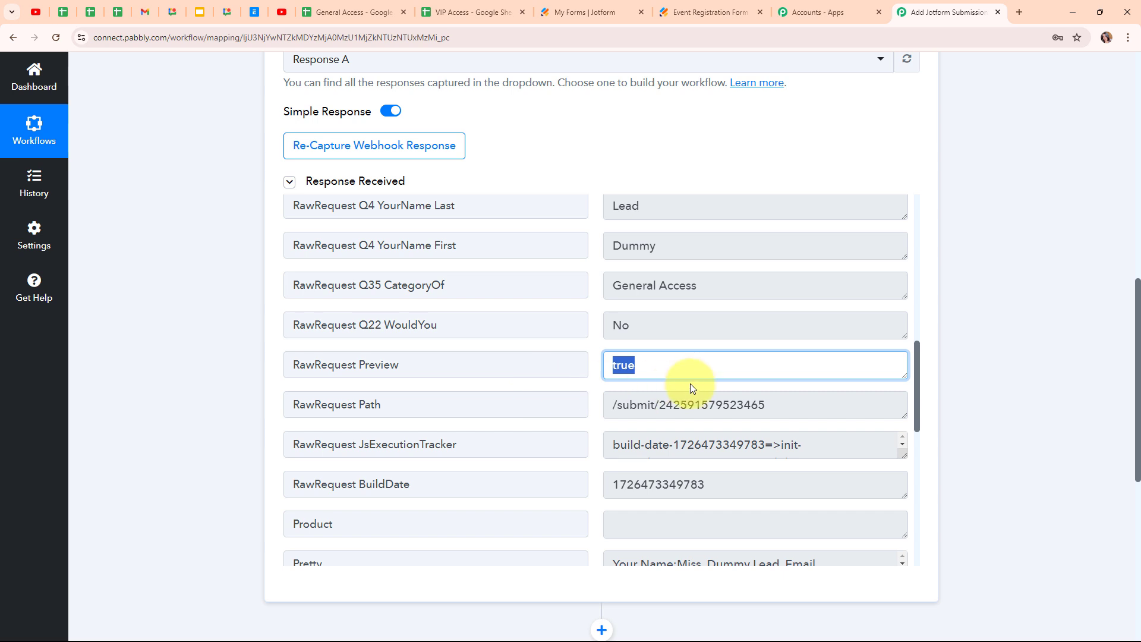
scroll(692, 386, "down", 5)
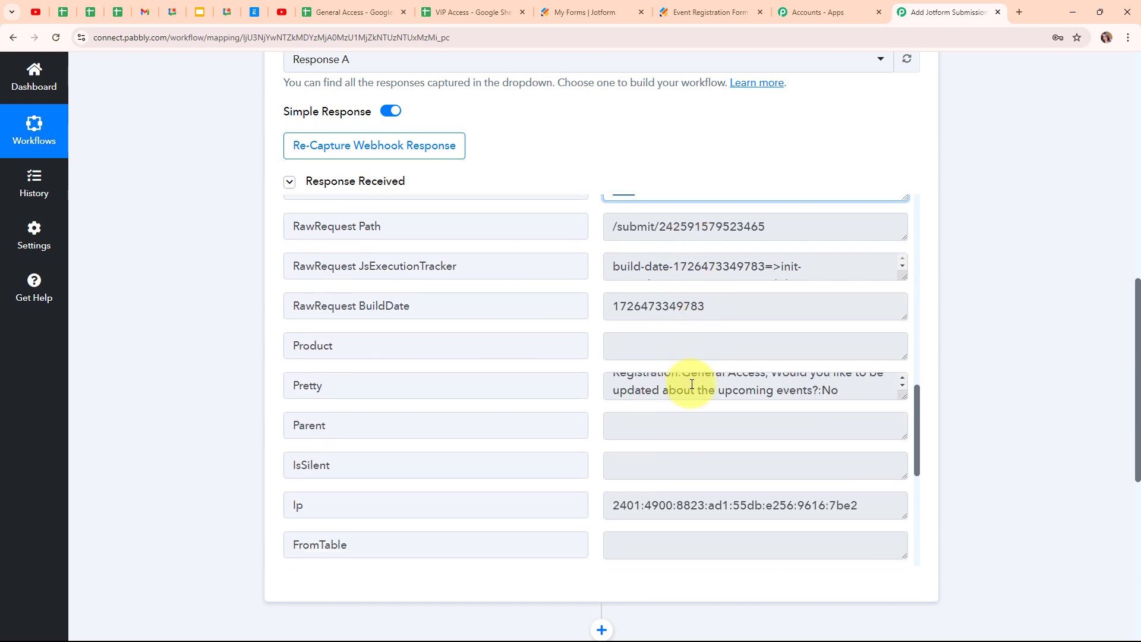
scroll(696, 425, "down", 5)
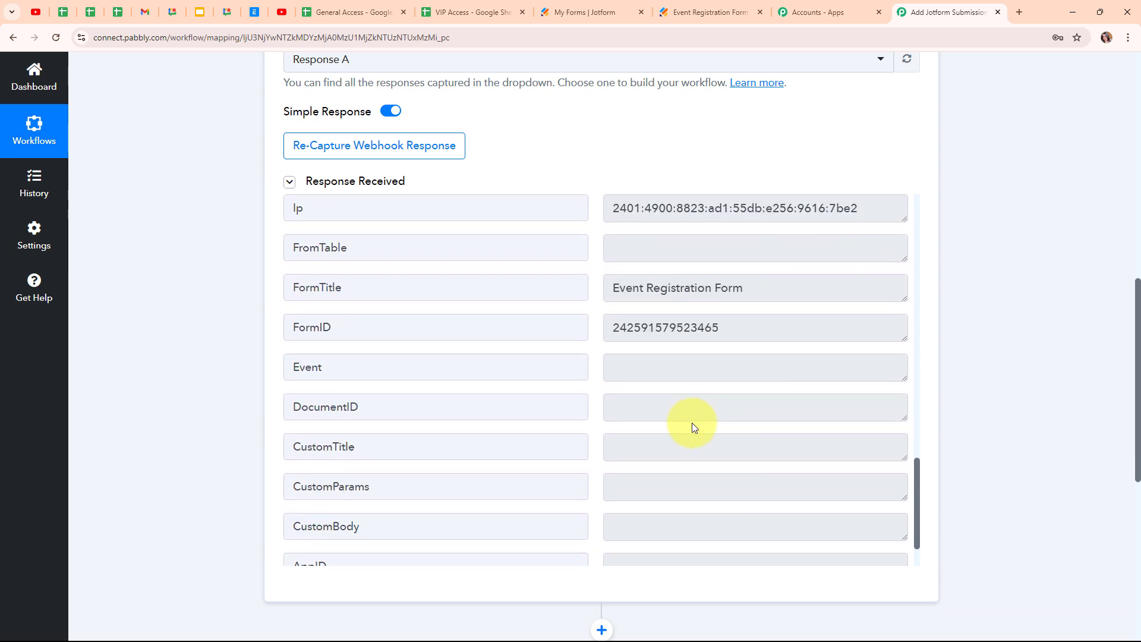
scroll(799, 413, "up", 4)
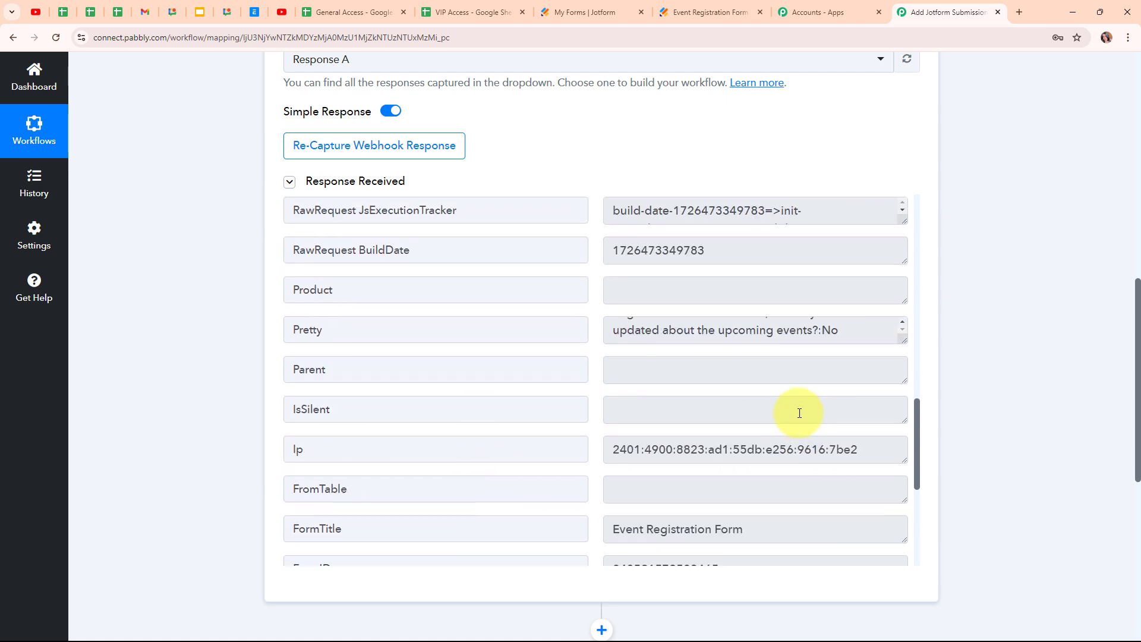
scroll(800, 413, "up", 5)
left_click(799, 413)
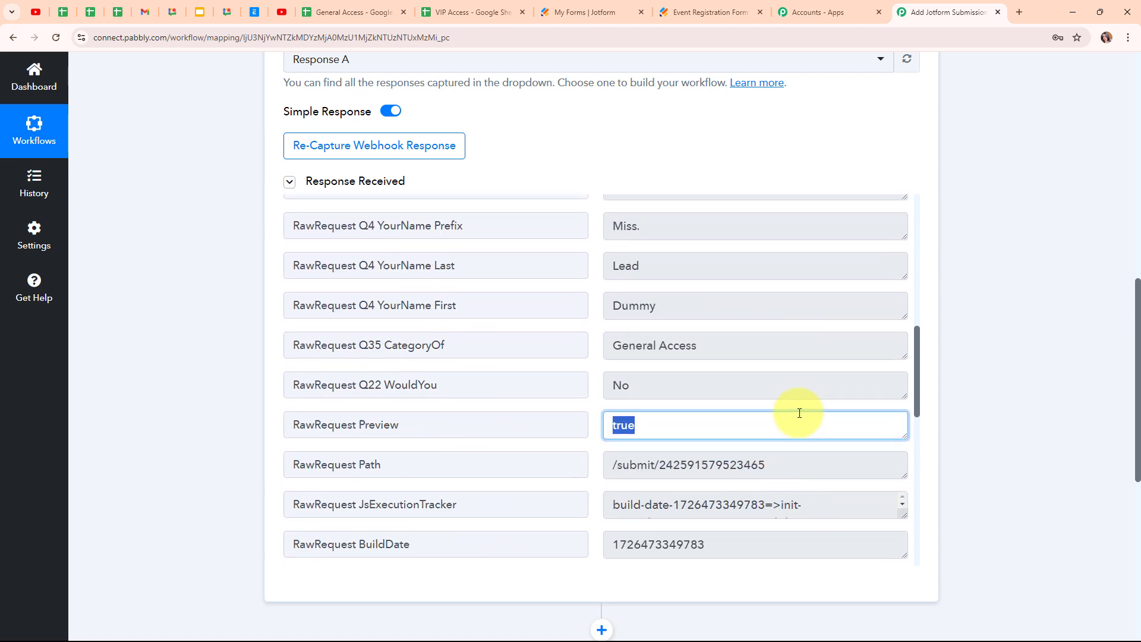
scroll(799, 413, "up", 1)
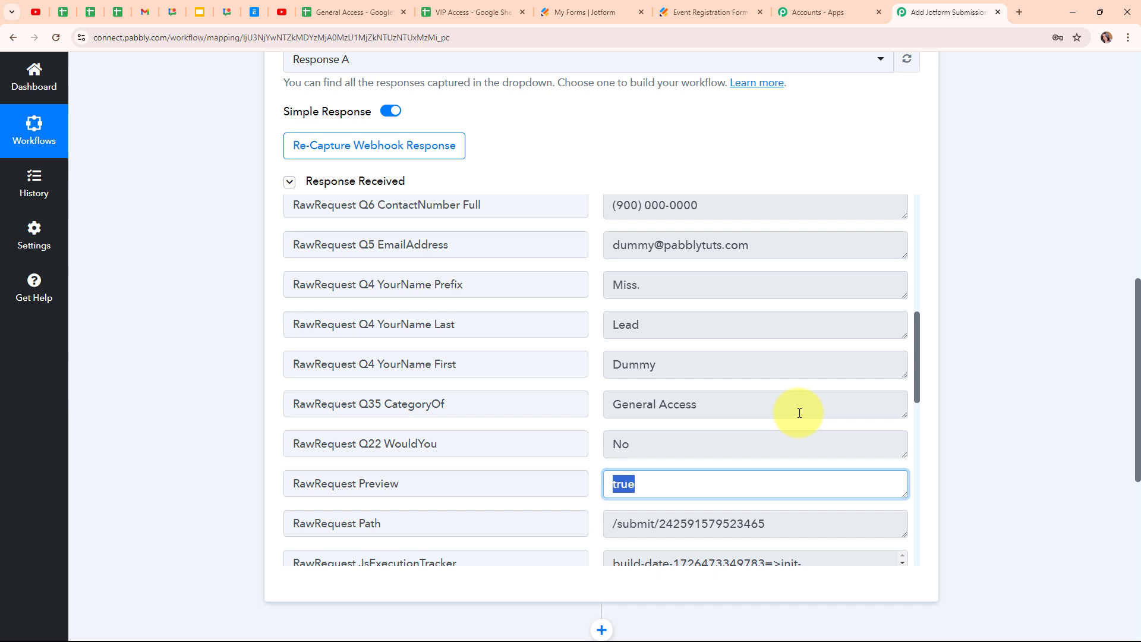
left_click(670, 413)
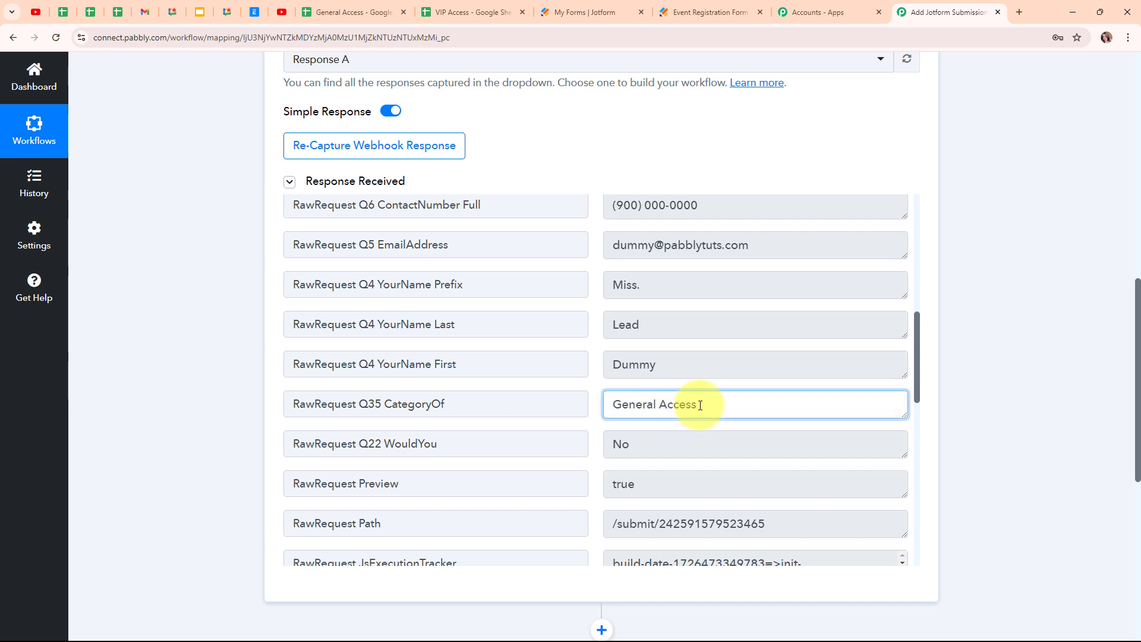
left_click_drag(697, 403, 557, 410)
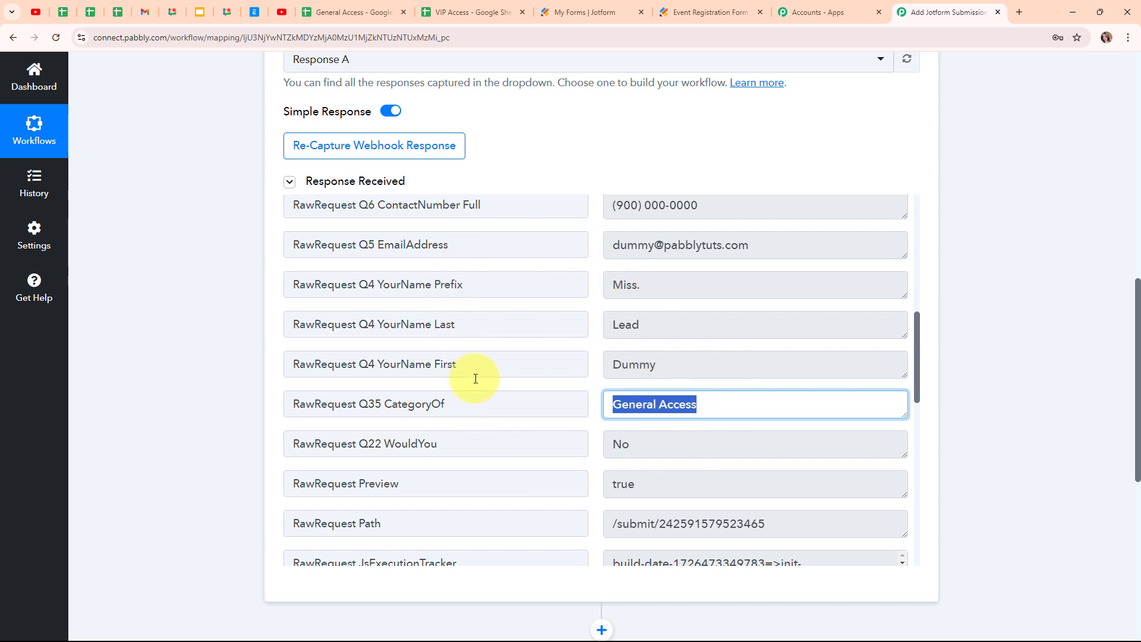
left_click(303, 6)
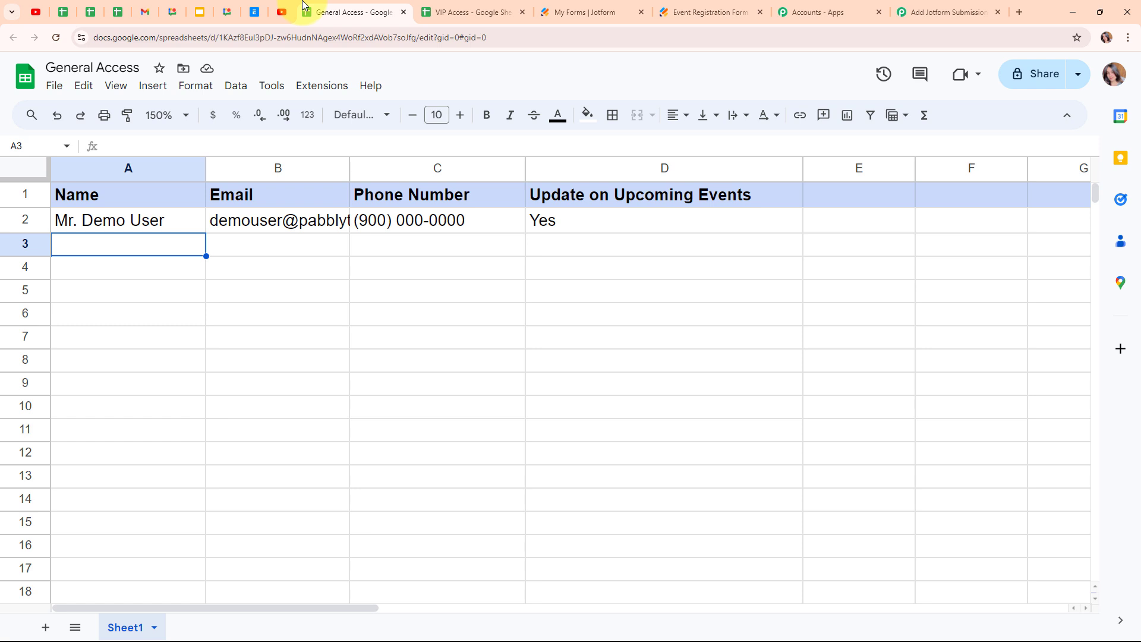
left_click(925, 12)
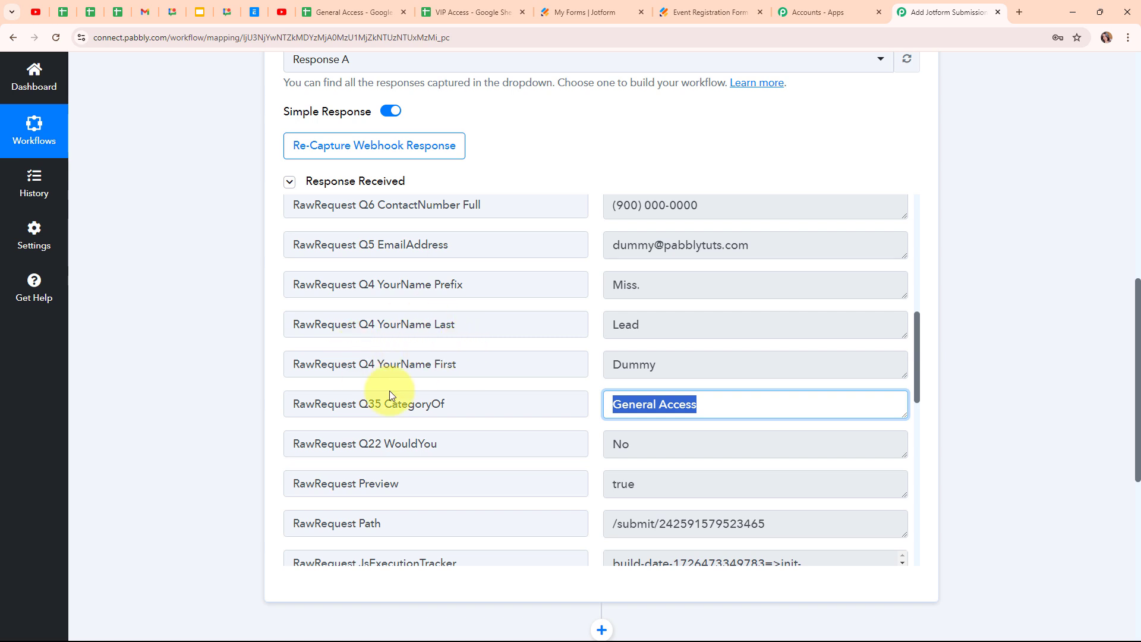
left_click(502, 7)
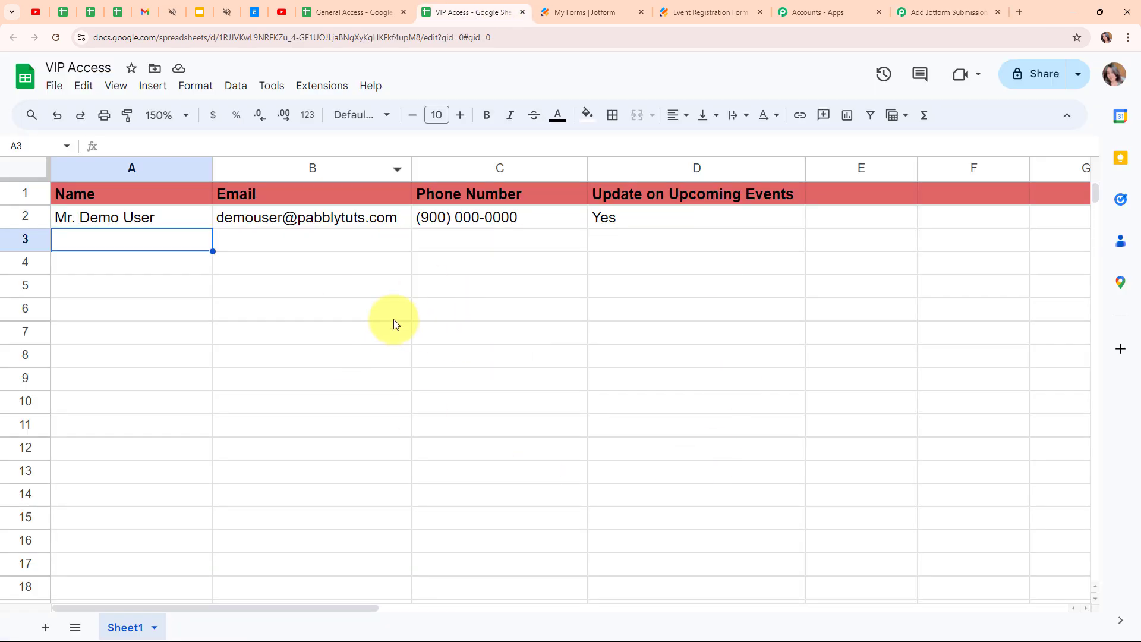
left_click(944, 7)
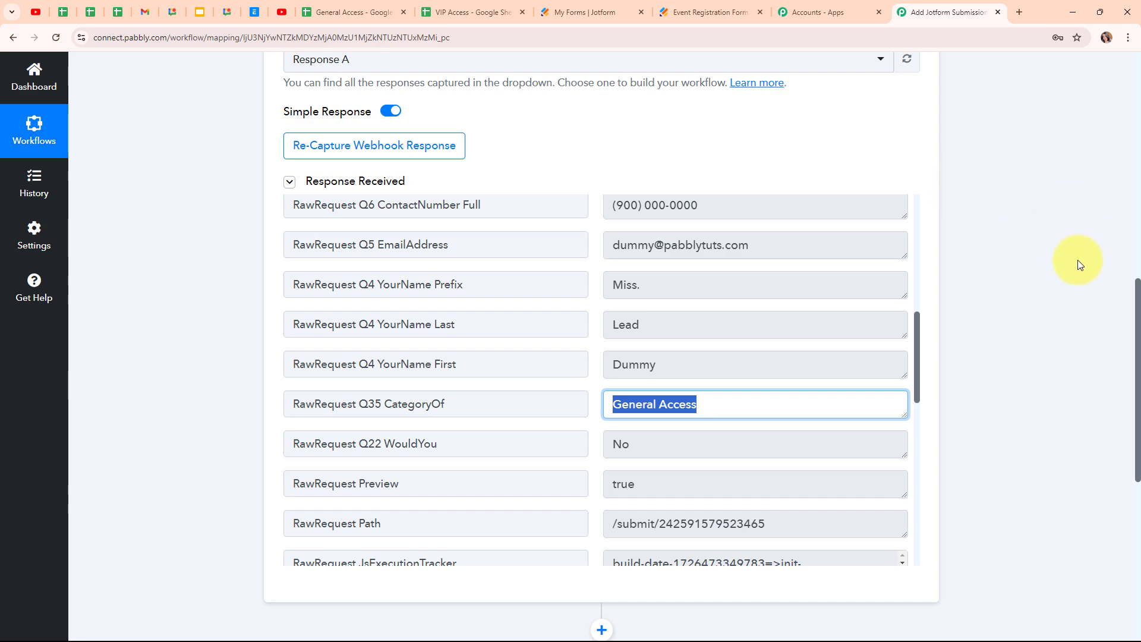
scroll(1079, 260, "down", 7)
- Set step 2 to Router (Pabbly) with action event Conditionally Run and connect it
left_click(523, 269)
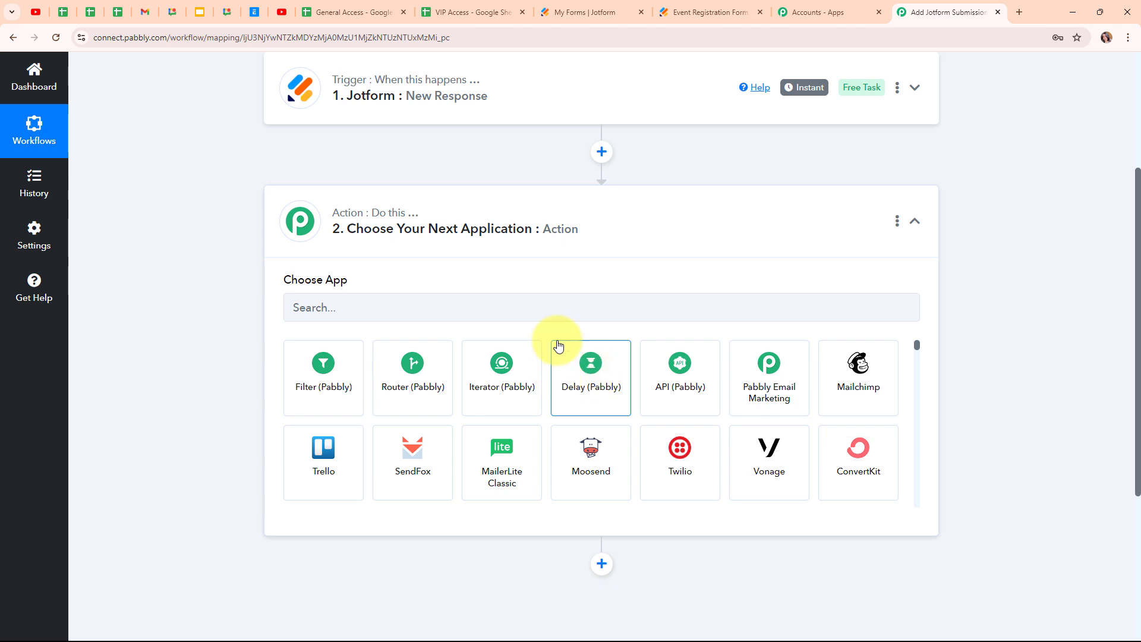
left_click(429, 399)
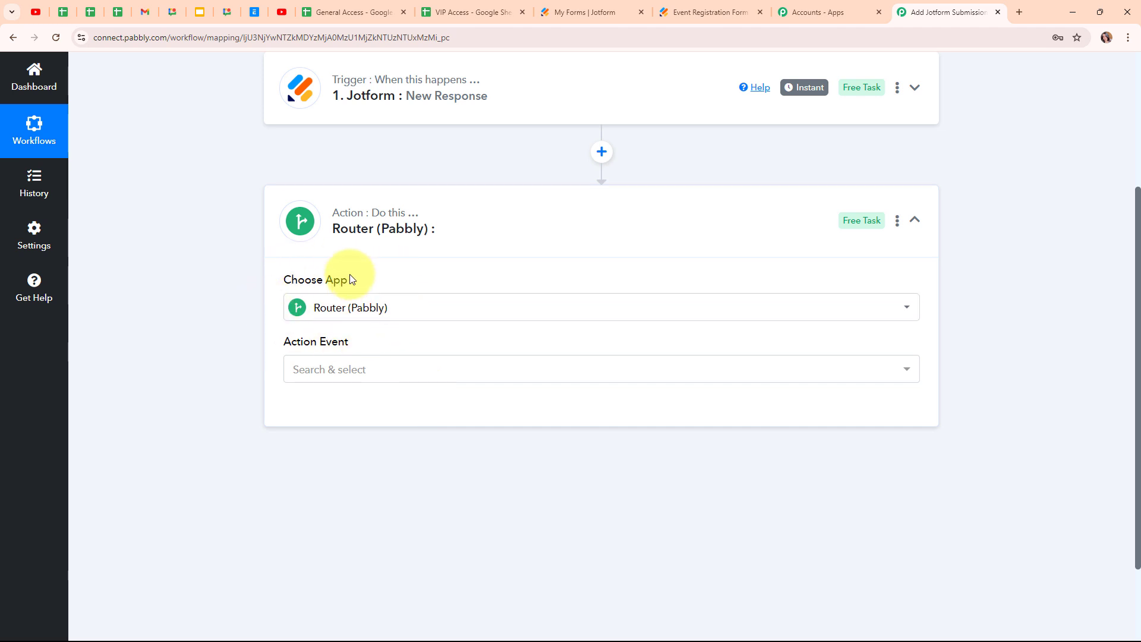
left_click(375, 379)
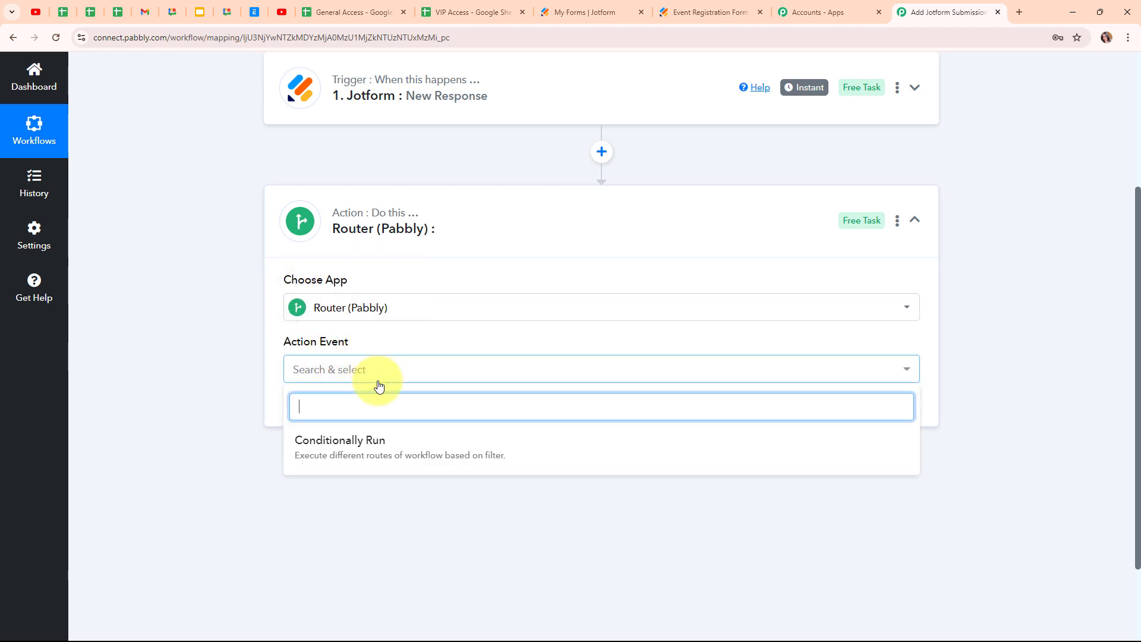
left_click(398, 456)
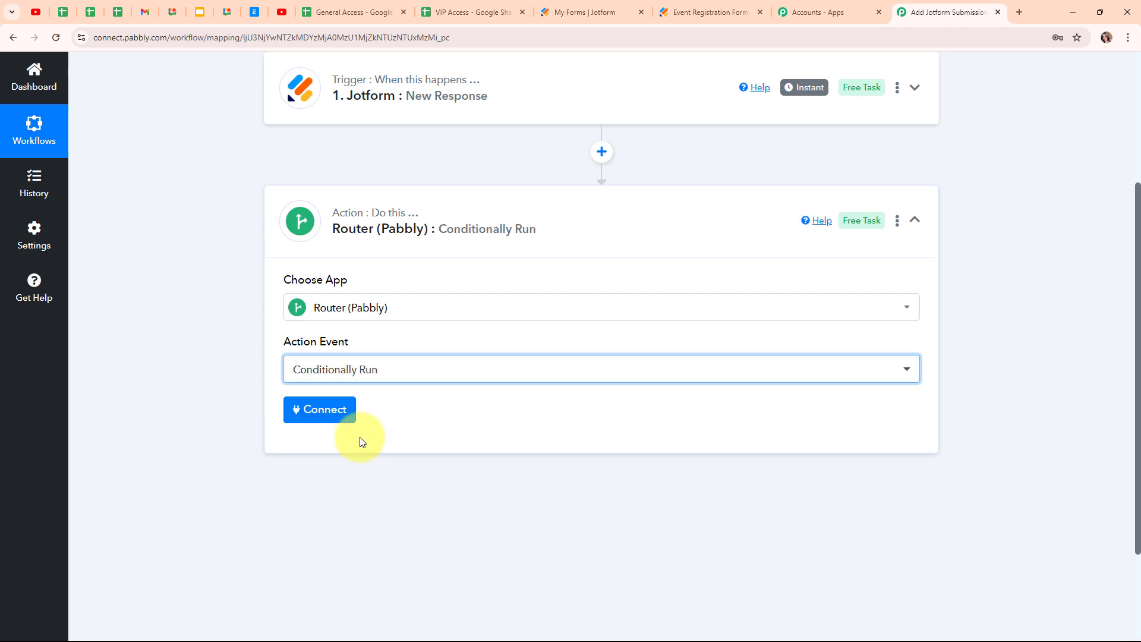
left_click(305, 410)
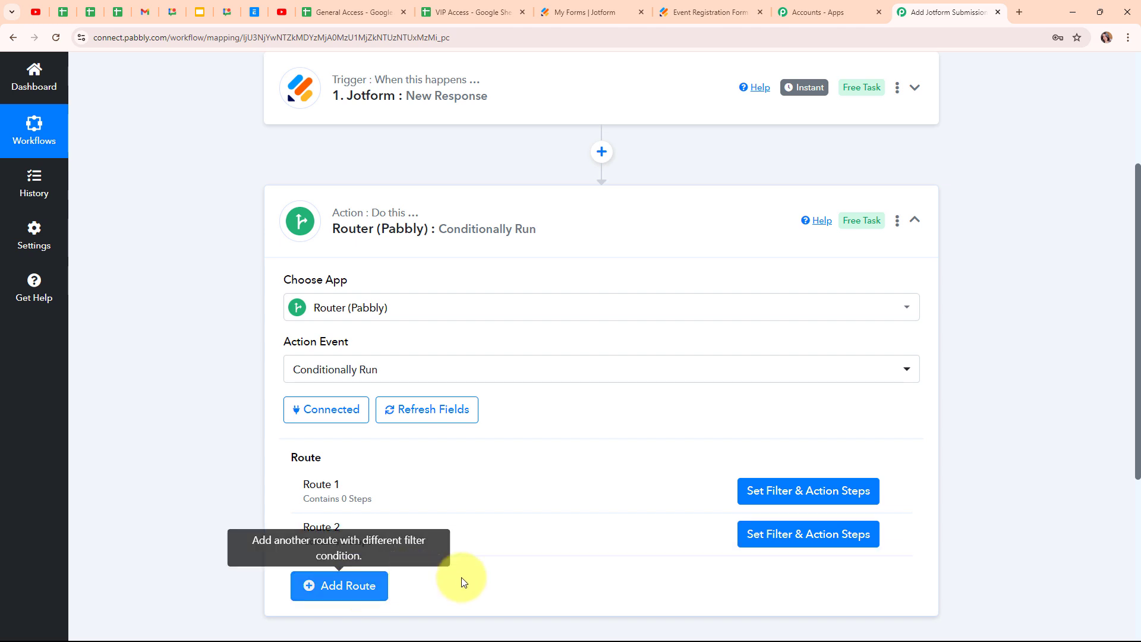
- Open Route 1's filter and choose RawRequest Q35 CategoryOf as the label
left_click(793, 497)
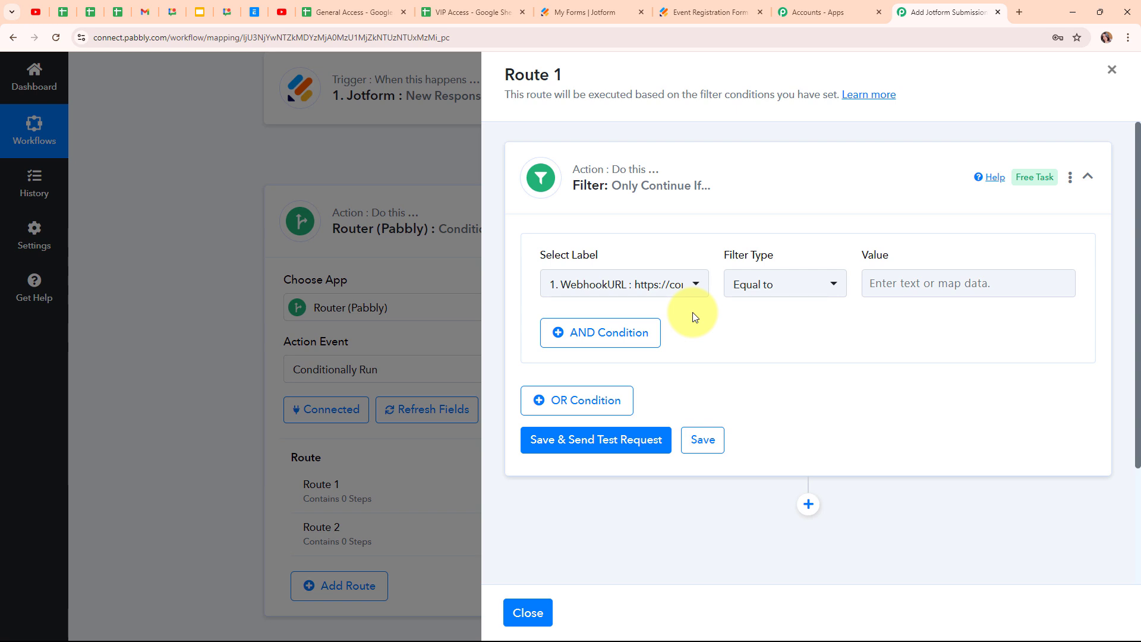
left_click(582, 286)
left_click(708, 364)
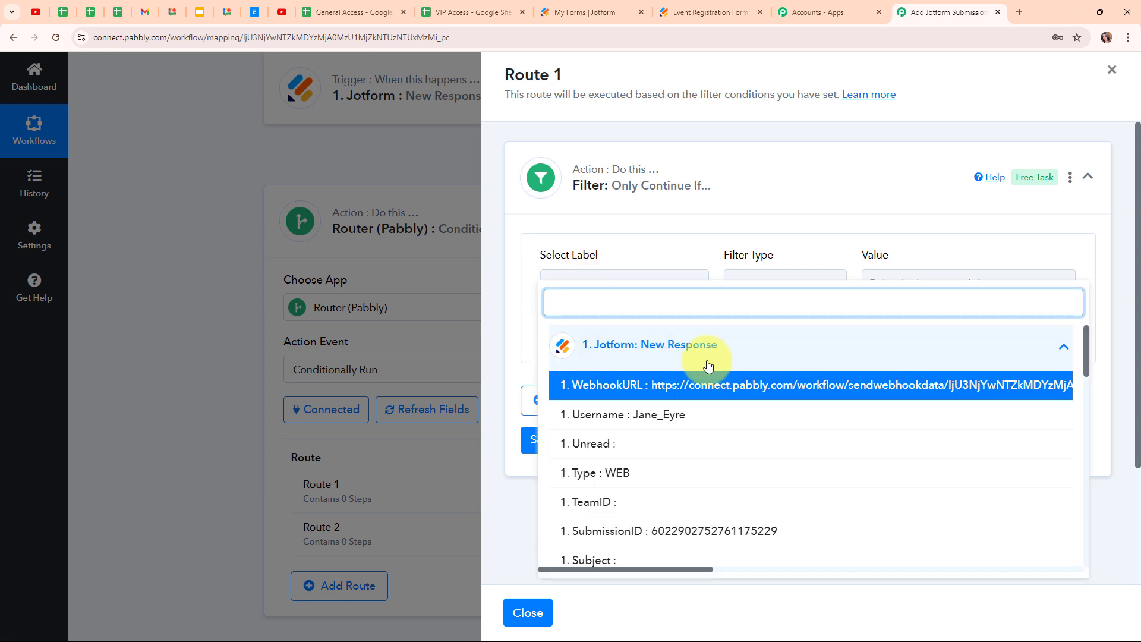
scroll(705, 457, "down", 5)
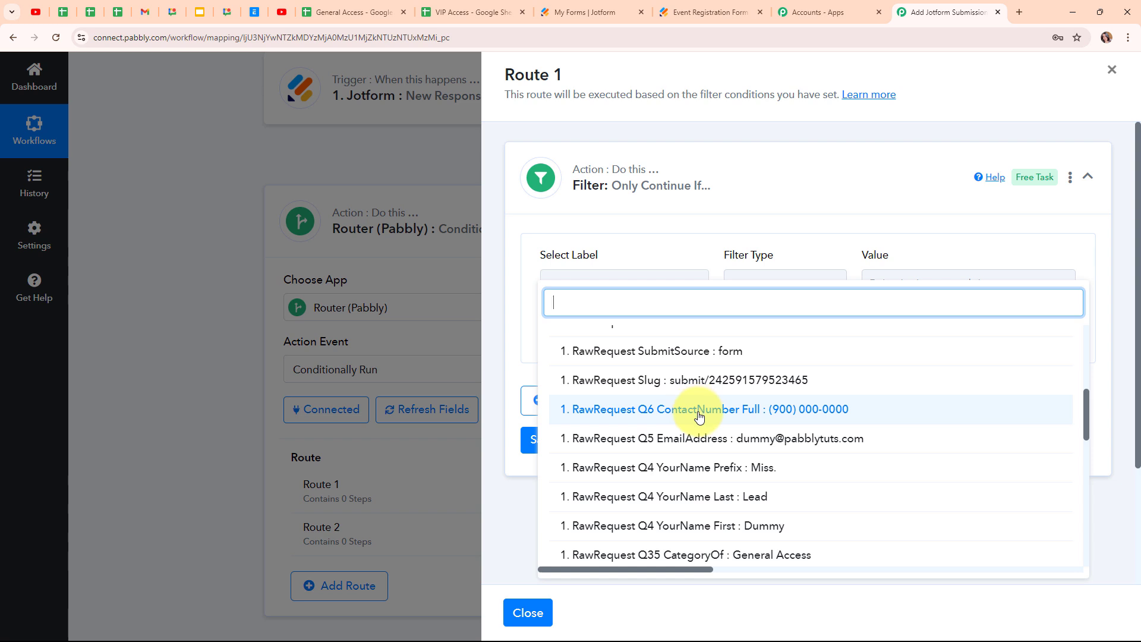
scroll(701, 416, "down", 2)
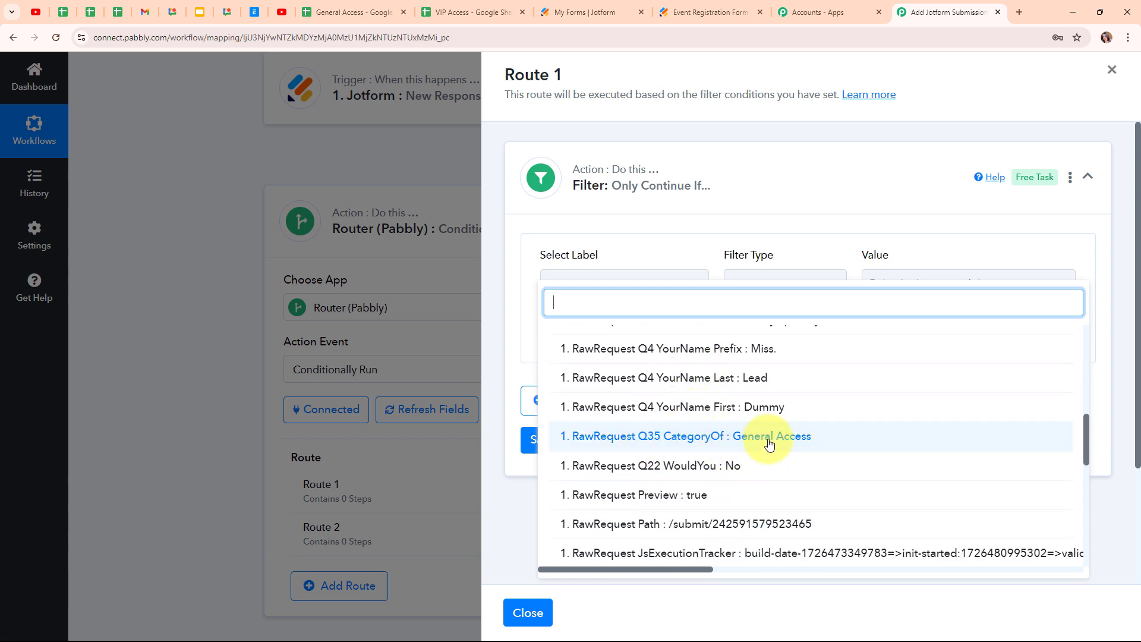
left_click(770, 444)
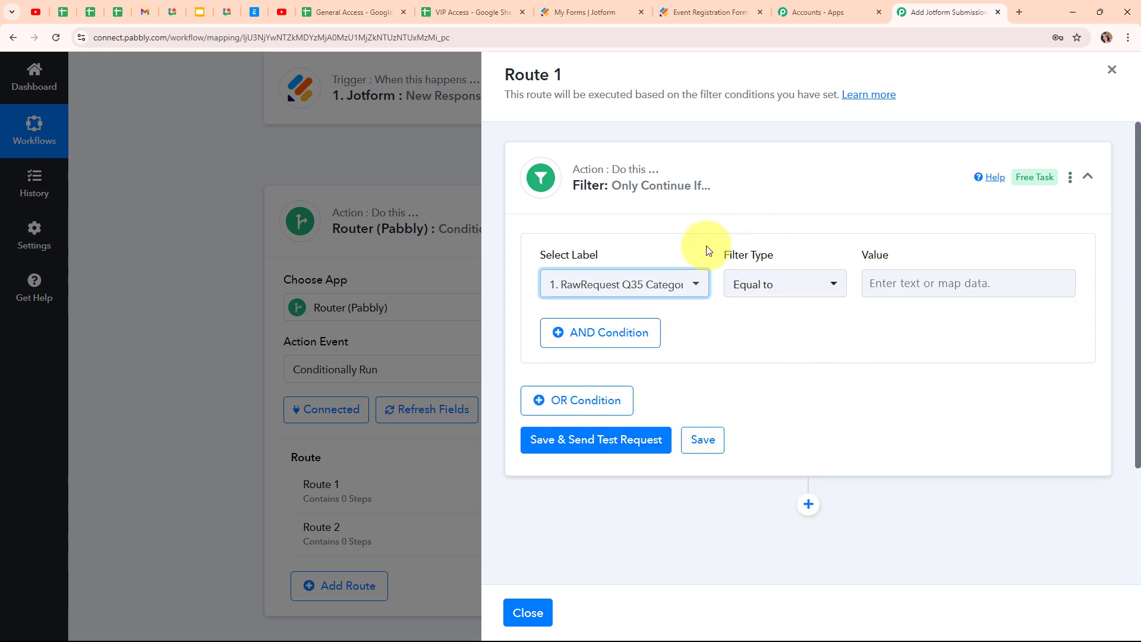
- Set the filter type to Equal to with the value 'General Access'
left_click(794, 288)
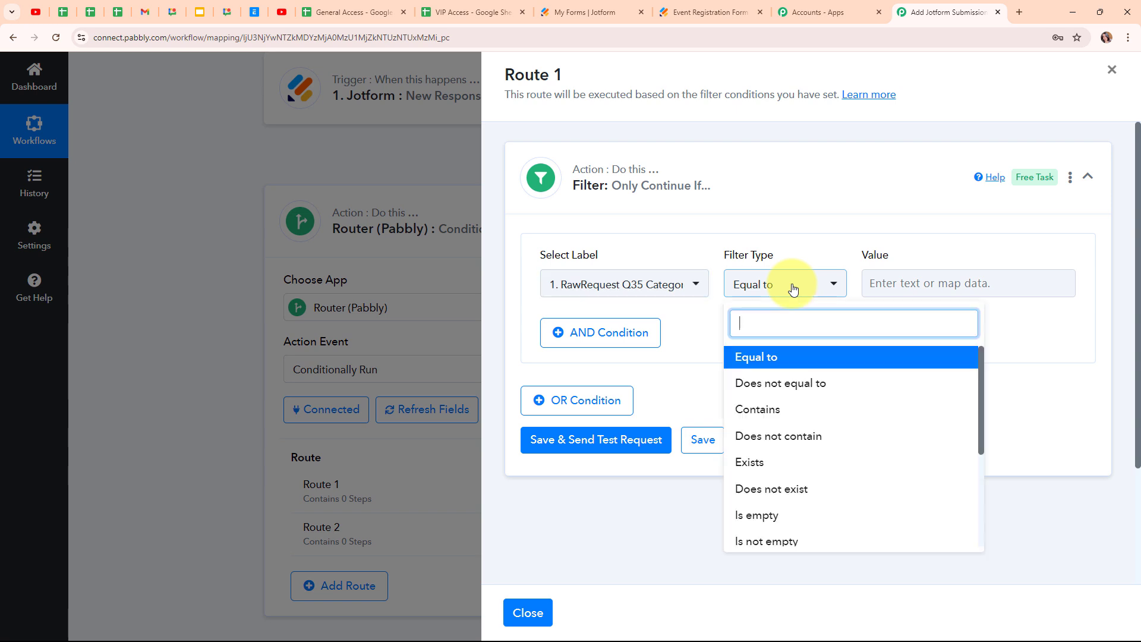
left_click(798, 360)
left_click(899, 283)
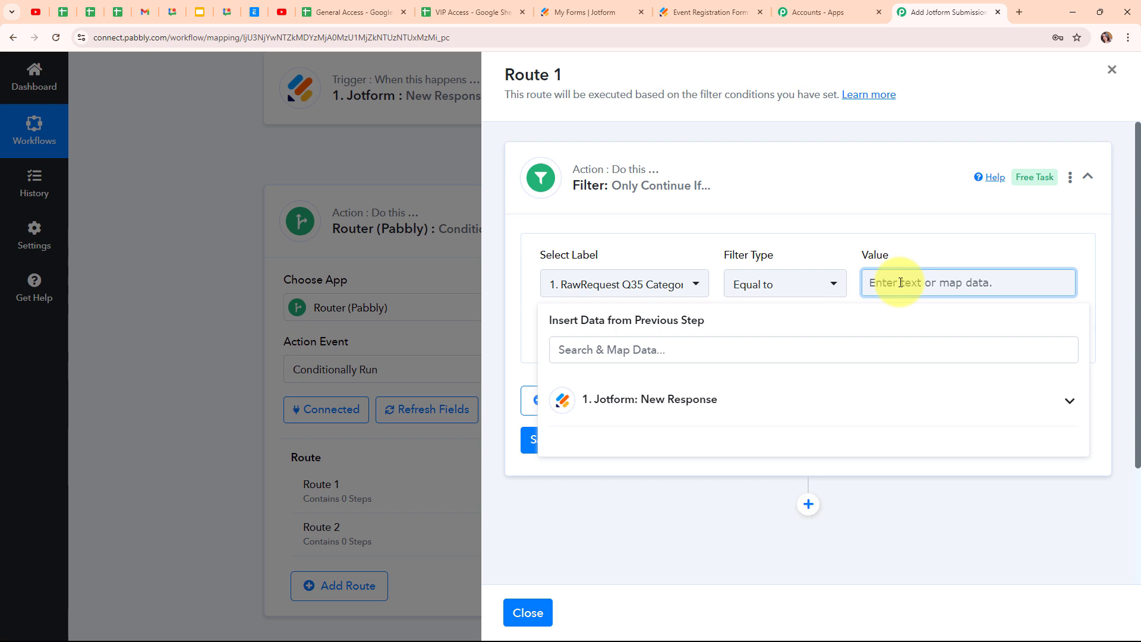
type("General Access")
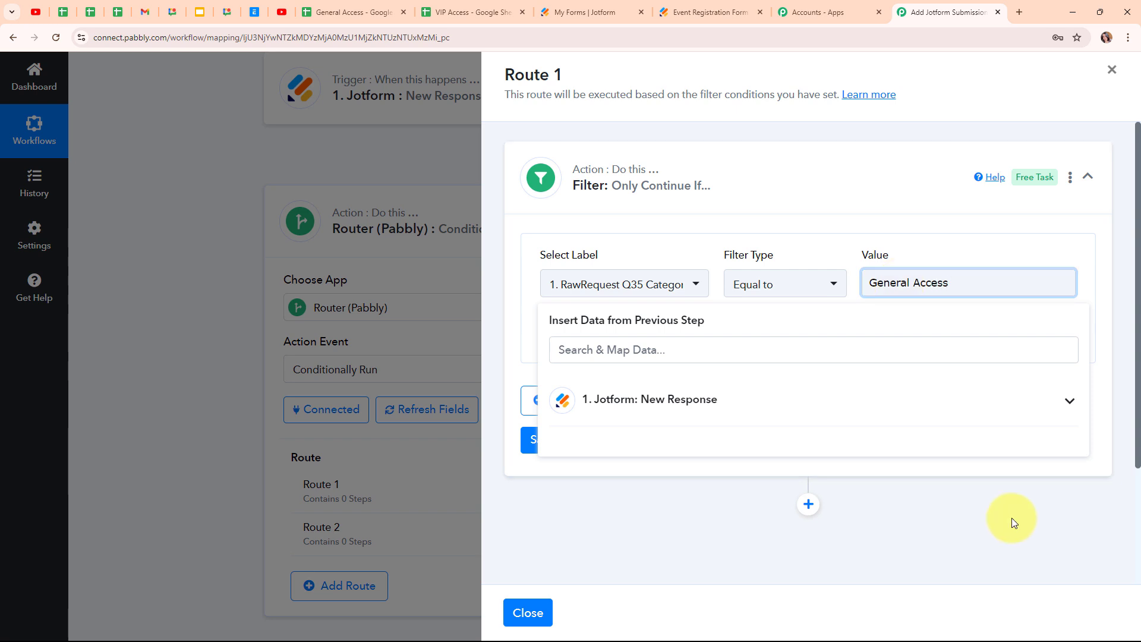
left_click(1011, 519)
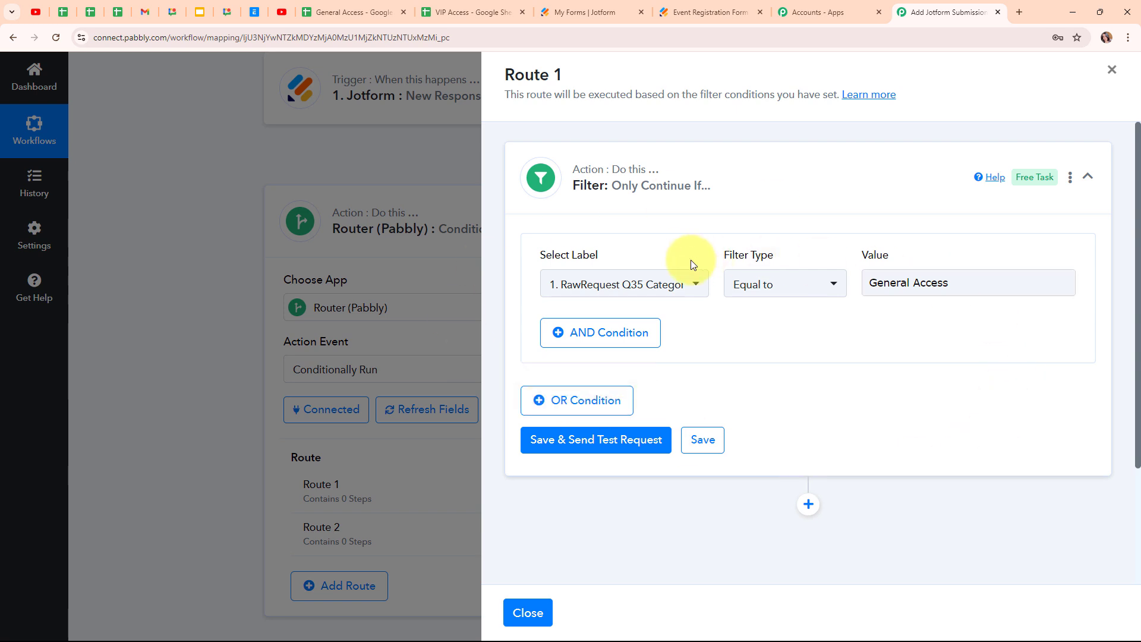
- Save and test the Route 1 filter, confirm 'Condition is true', and add a step below it
left_click(616, 440)
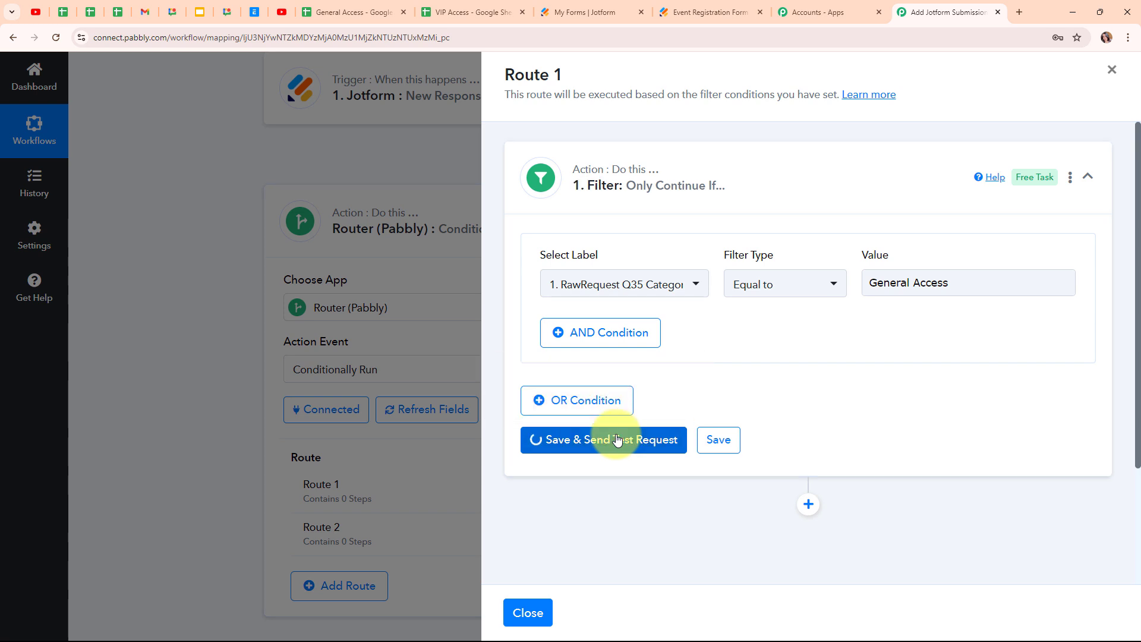
scroll(1009, 401, "down", 2)
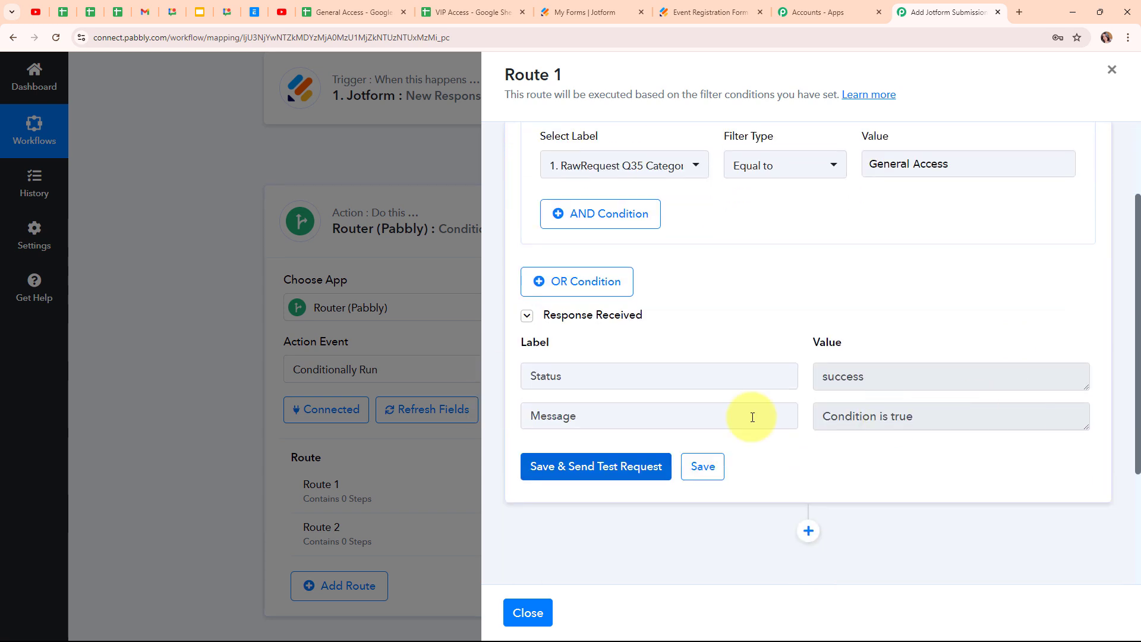
left_click(904, 386)
key("ctrl+a")
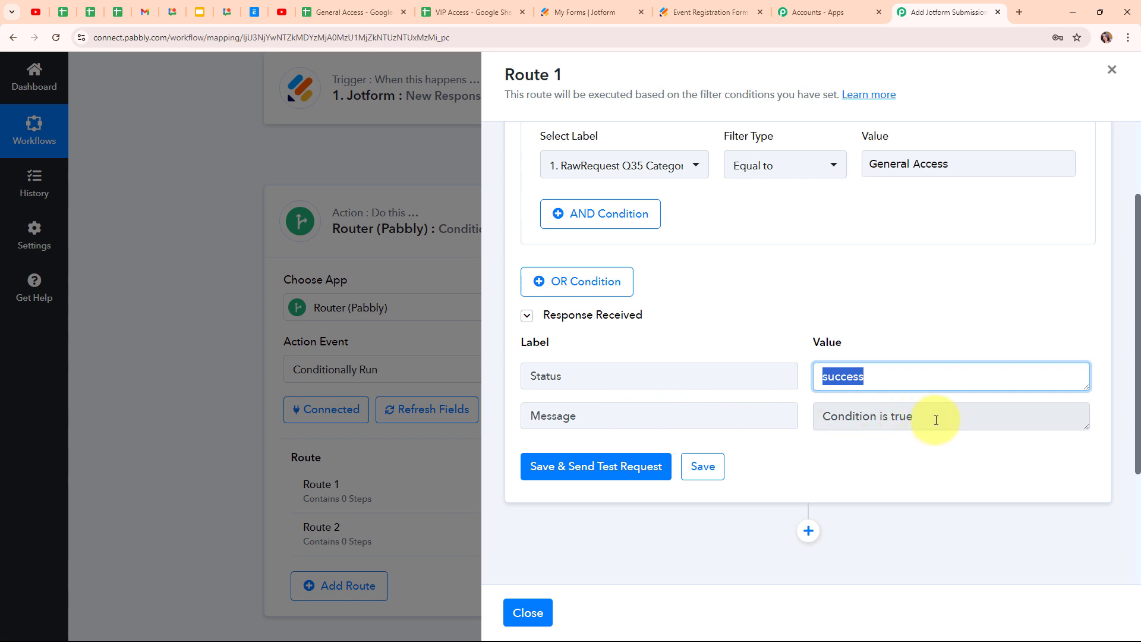
left_click_drag(933, 421, 737, 431)
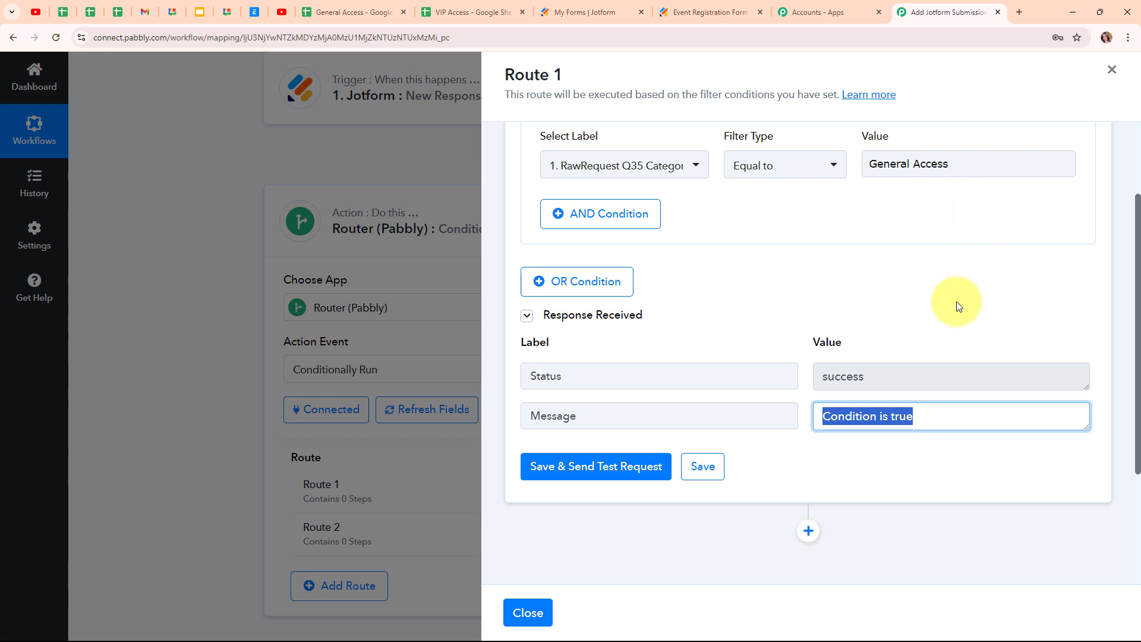
scroll(927, 349, "down", 2)
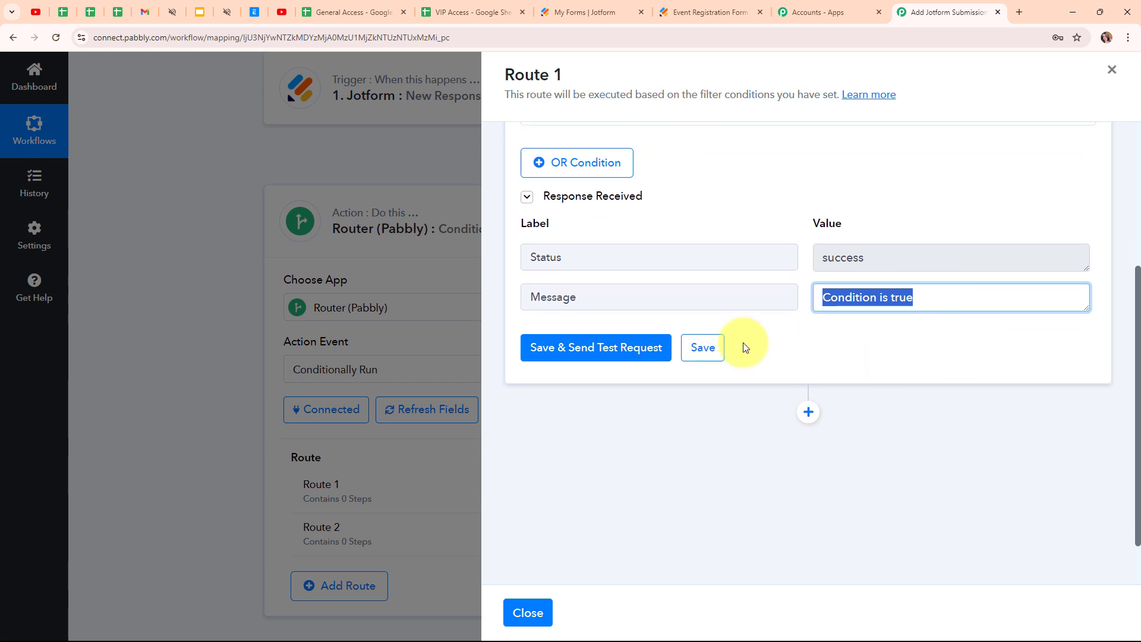
left_click(809, 412)
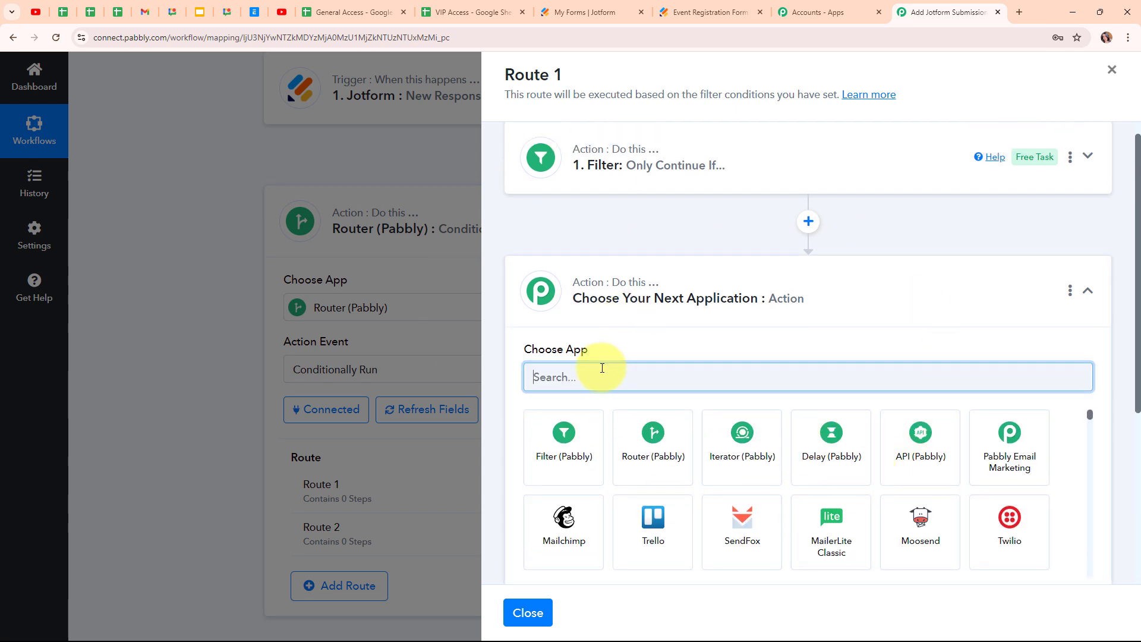
- Set Route 1's new action step to Google Sheets with the Add New Row event
type("Goog")
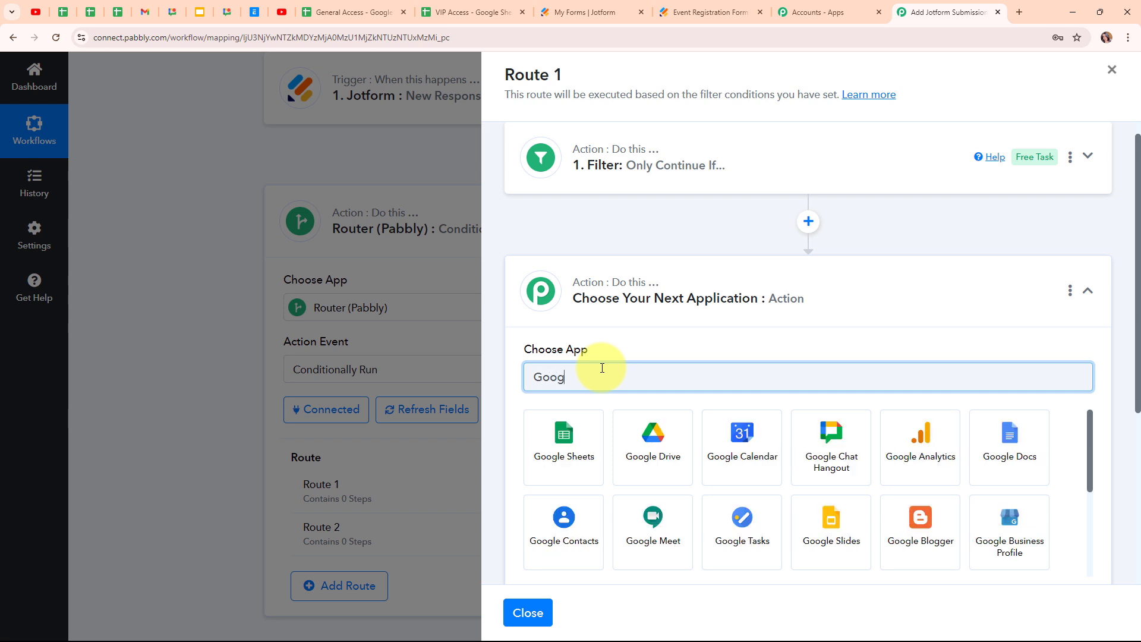
type("le Sheets")
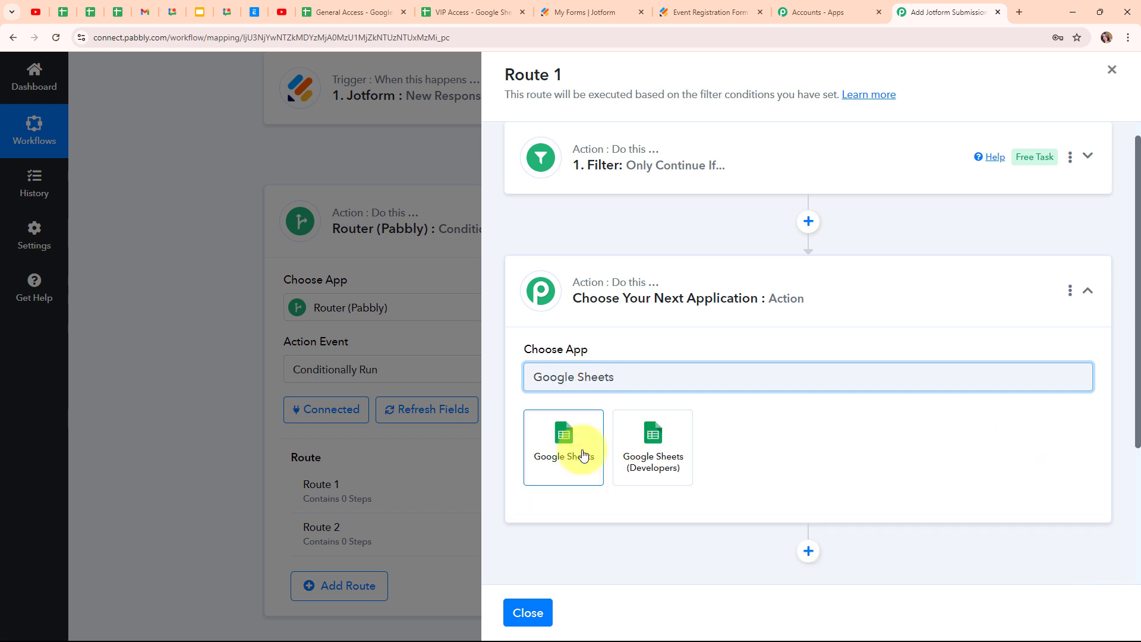
left_click(584, 456)
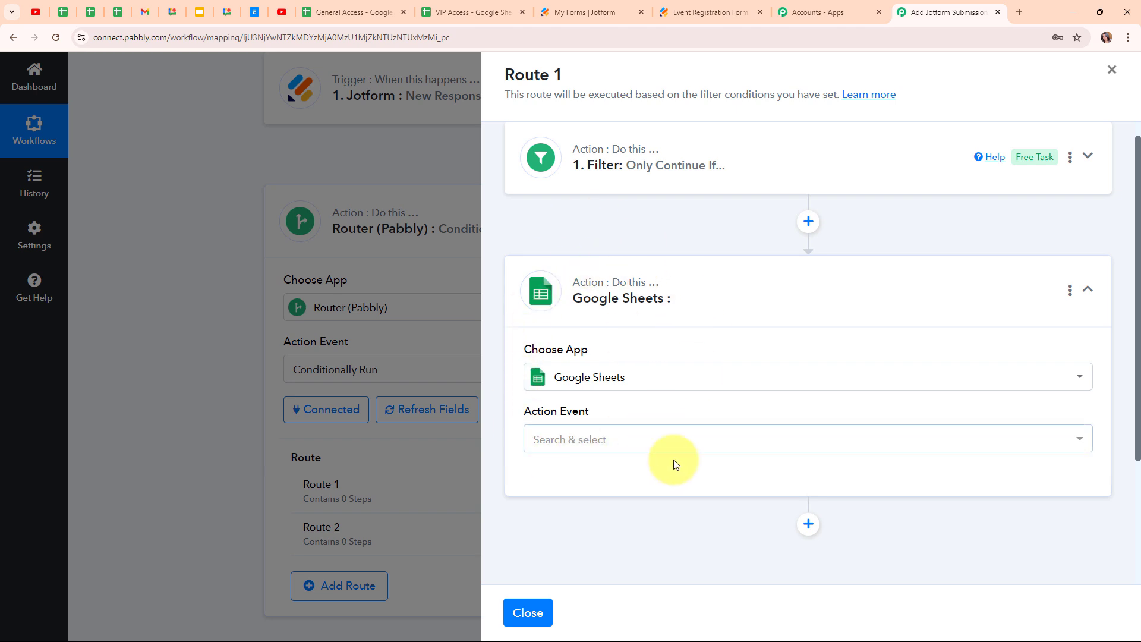
left_click(700, 453)
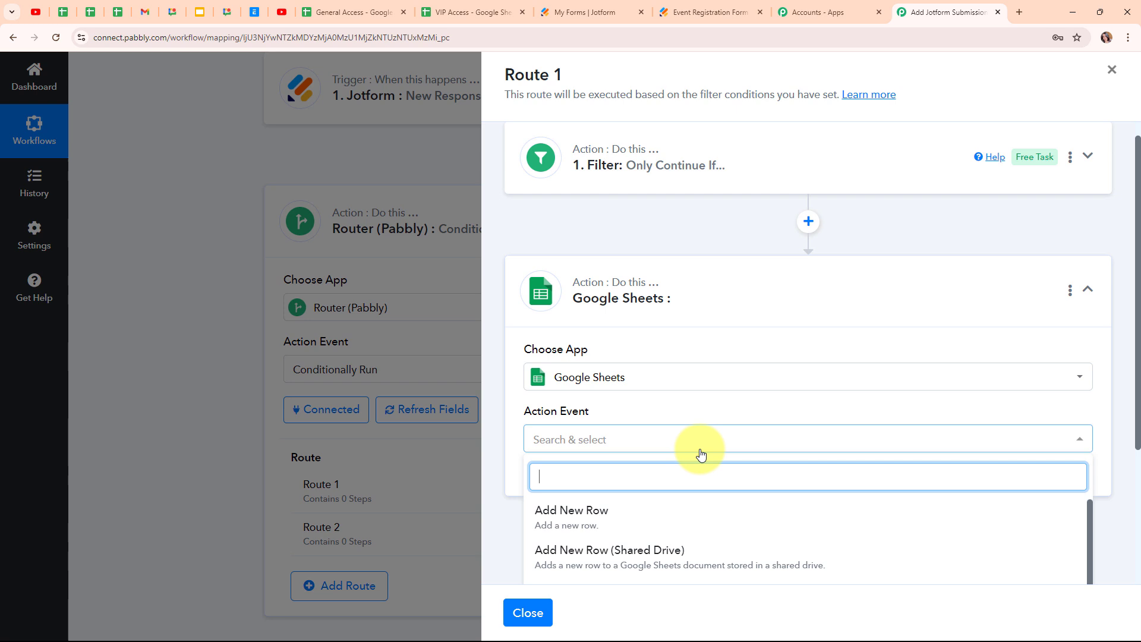
left_click(716, 524)
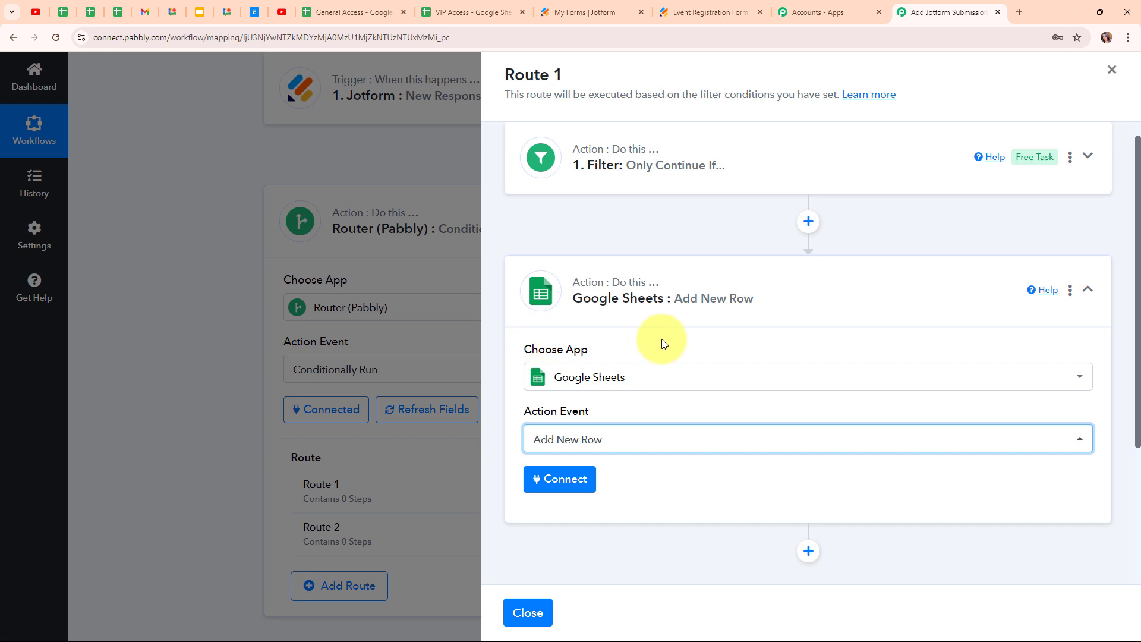
- Add a new Google Sheets connection by signing in with a Google account and allowing access
left_click(589, 494)
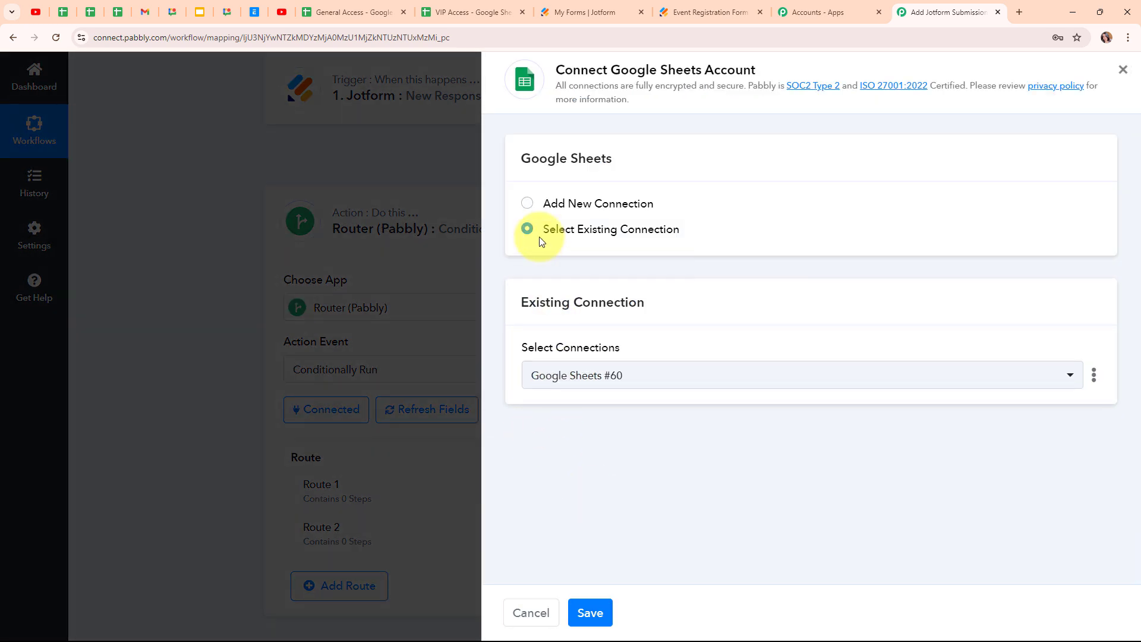
left_click(528, 204)
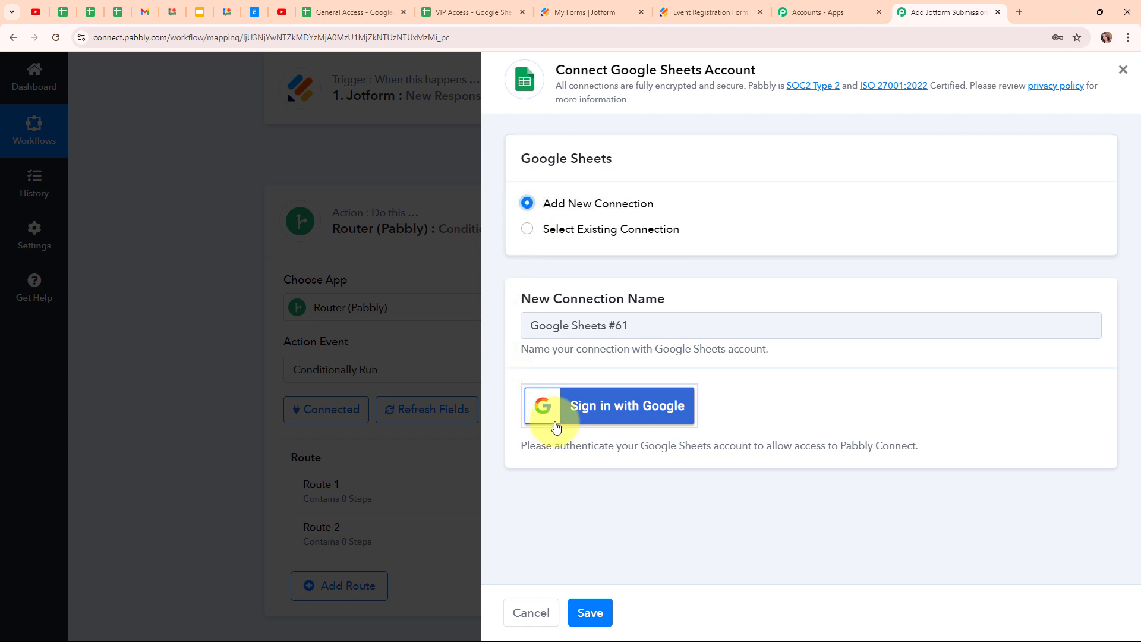
left_click(614, 414)
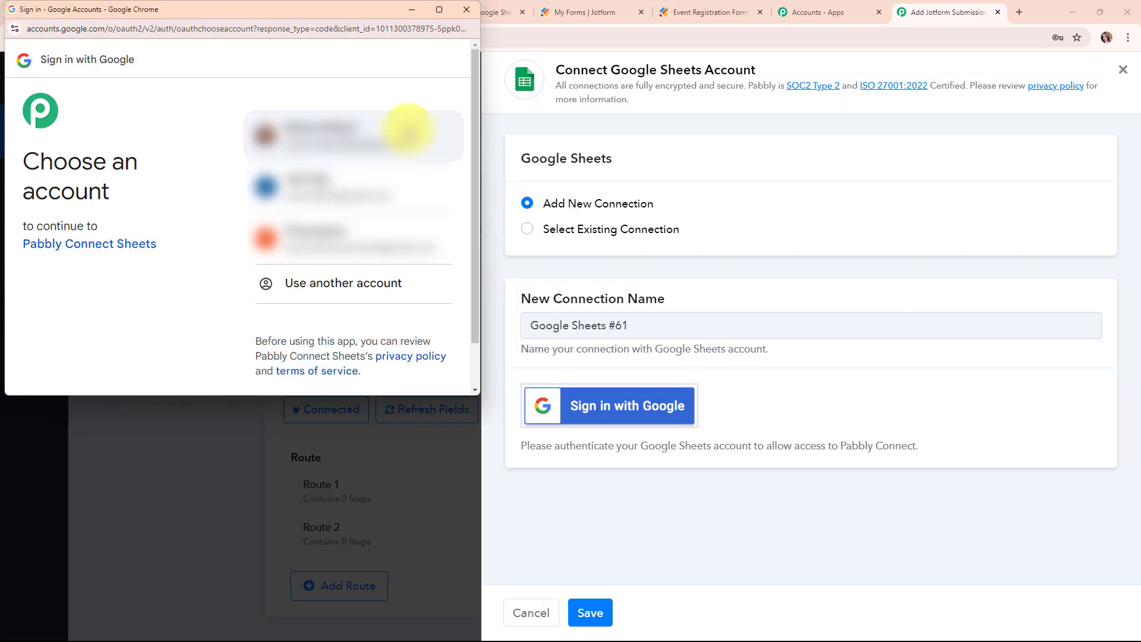
left_click(408, 130)
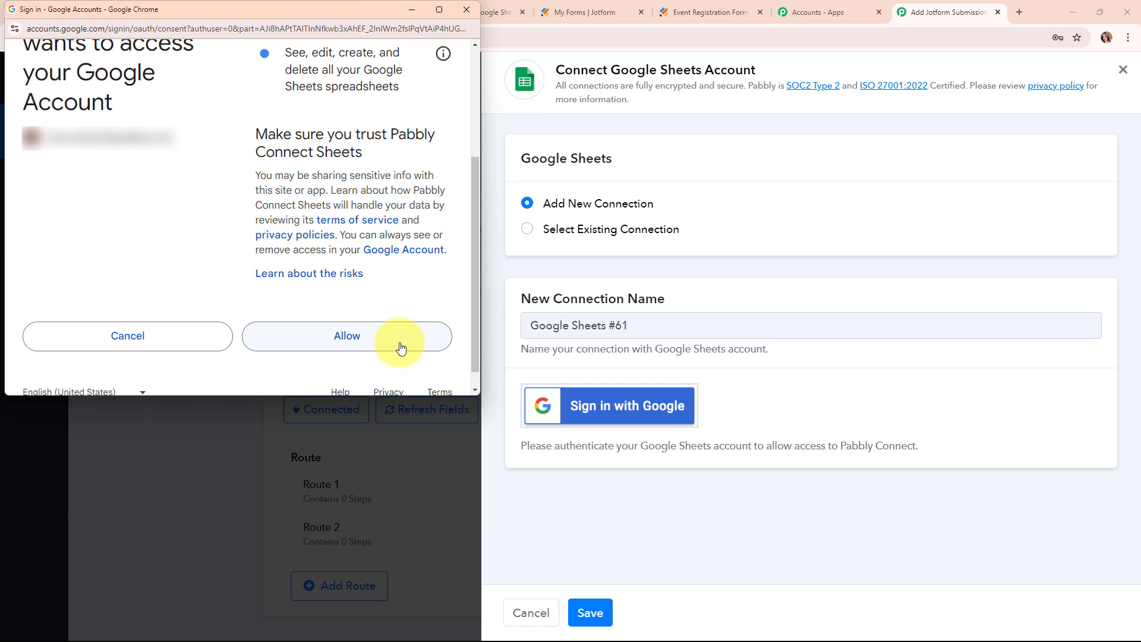
left_click(401, 348)
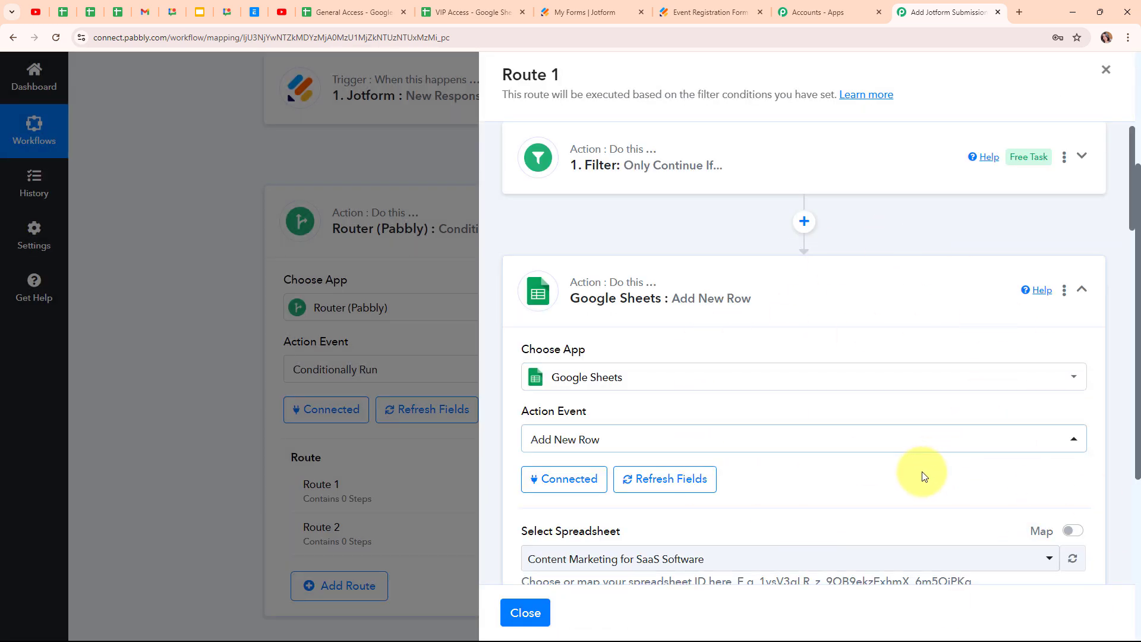
- Choose the General Access spreadsheet and its Sheet1 as the row destination
scroll(921, 472, "down", 5)
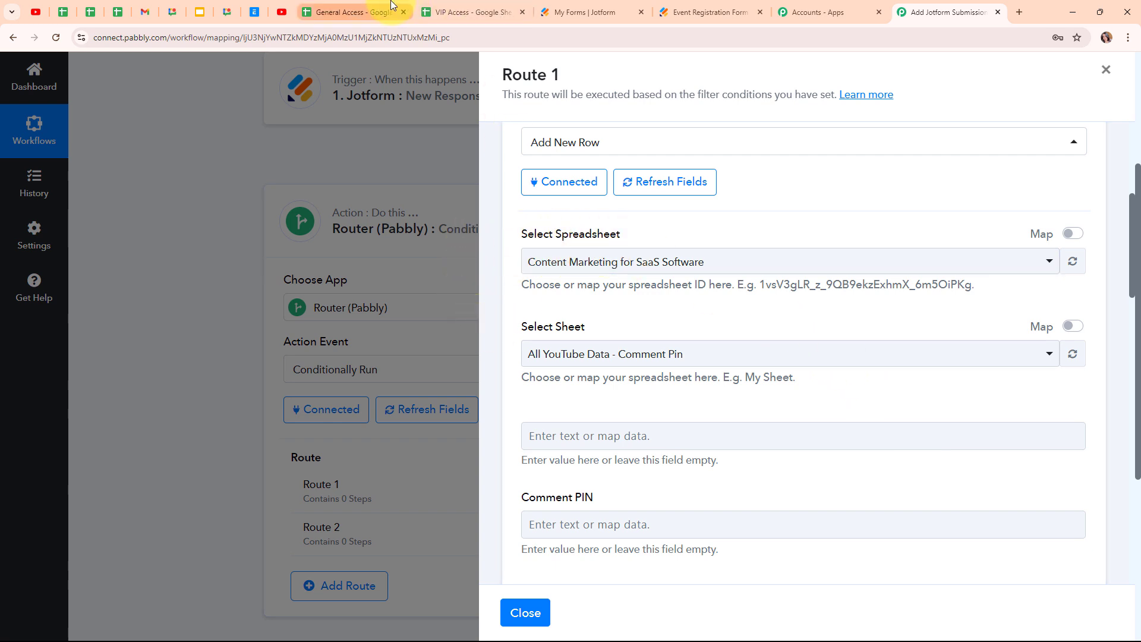
left_click(392, 8)
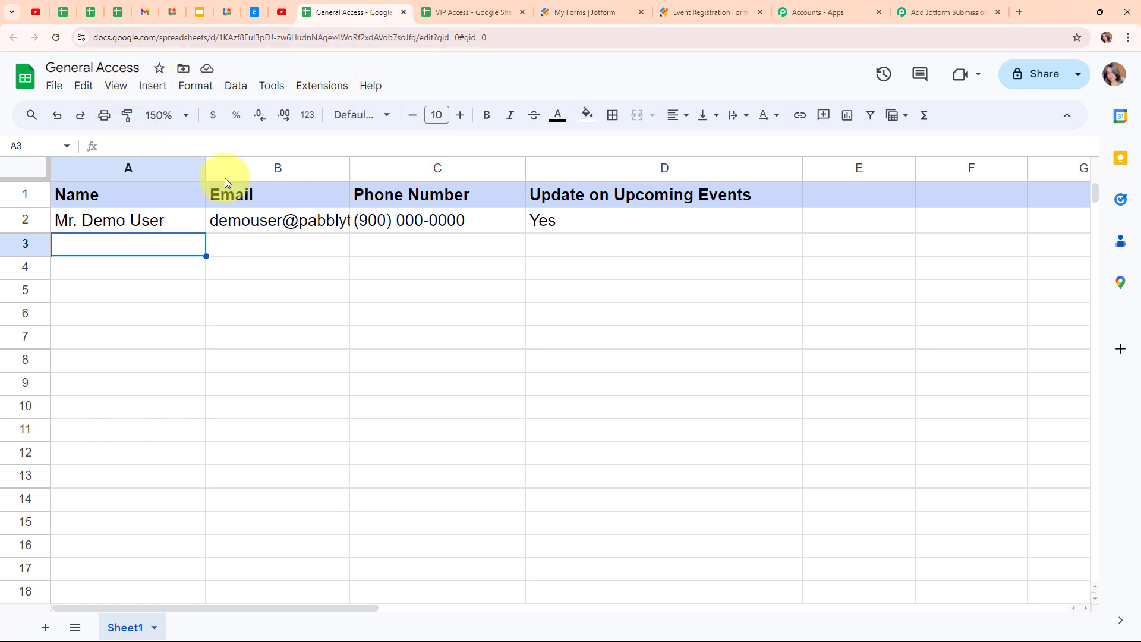
left_click(963, 7)
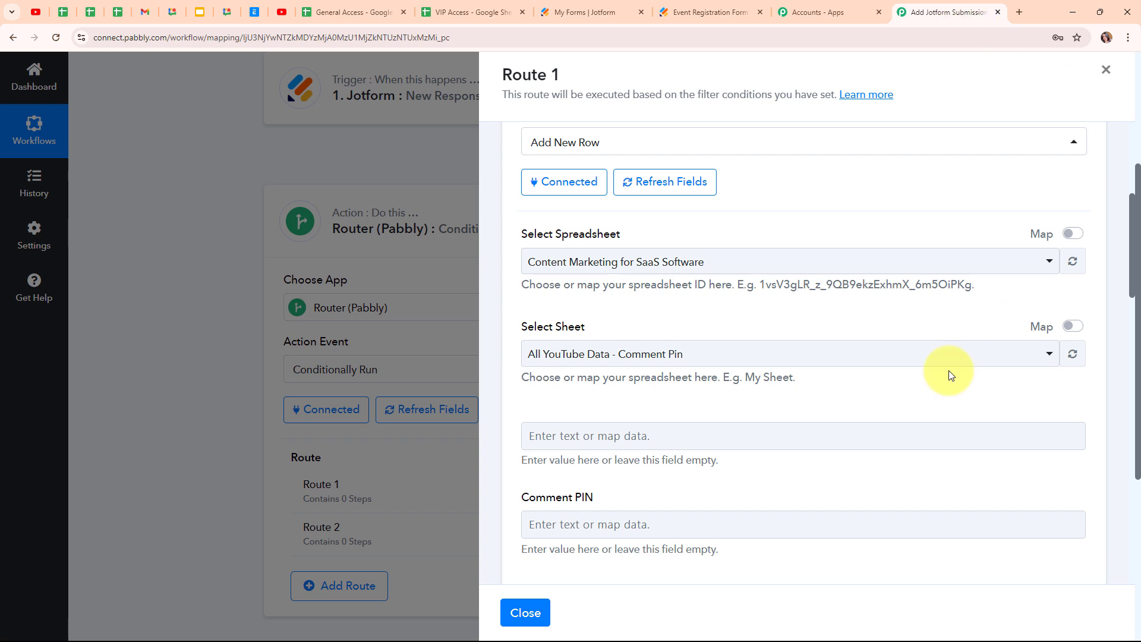
left_click(679, 263)
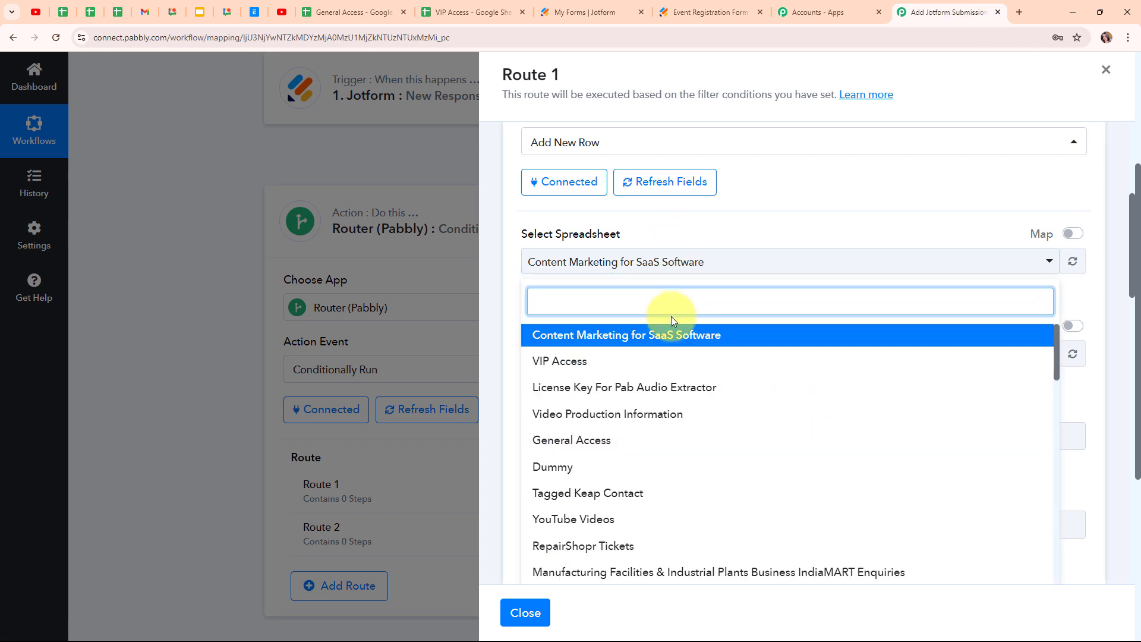
left_click(662, 452)
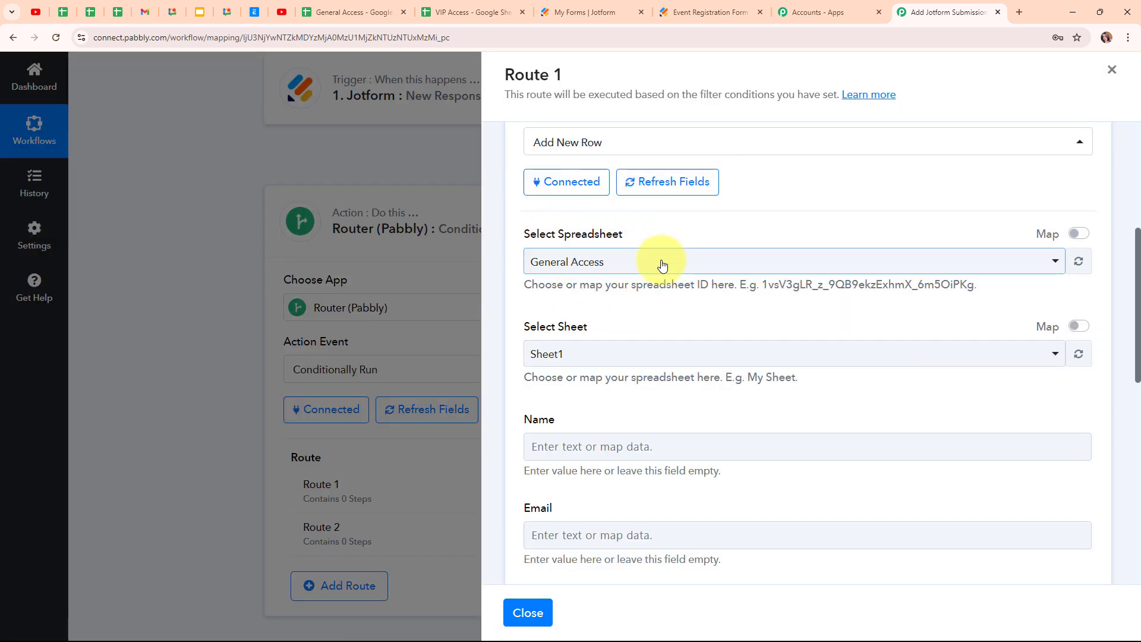
left_click(688, 355)
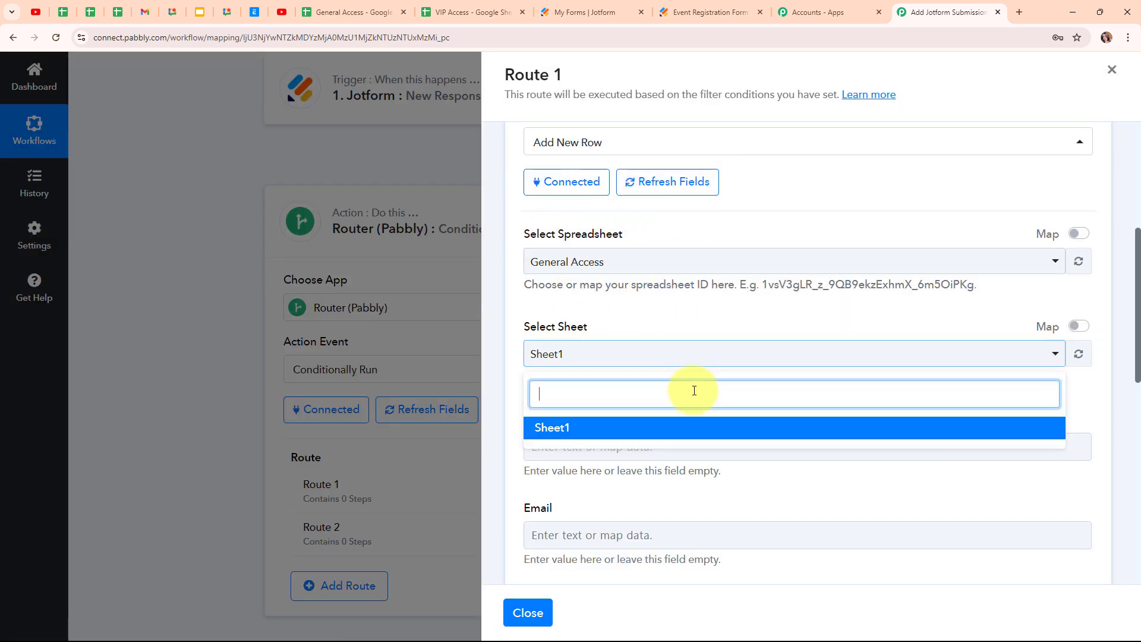
left_click(693, 429)
- Compare the General Access sheet's column headers with the Route 1 step's fields
scroll(884, 389, "down", 3)
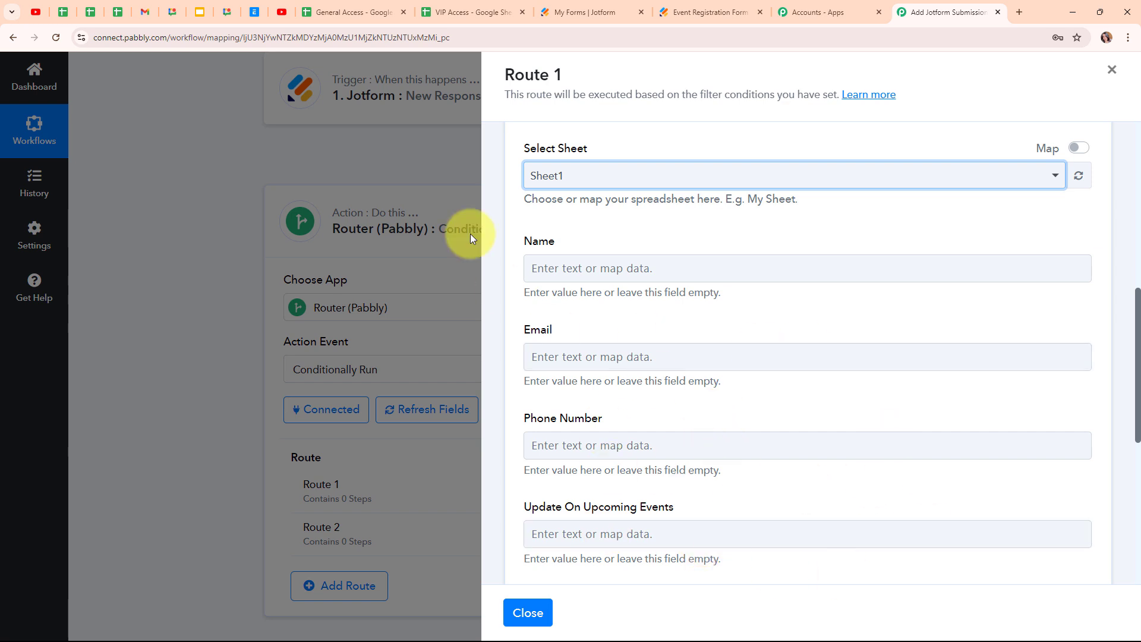
left_click(333, 12)
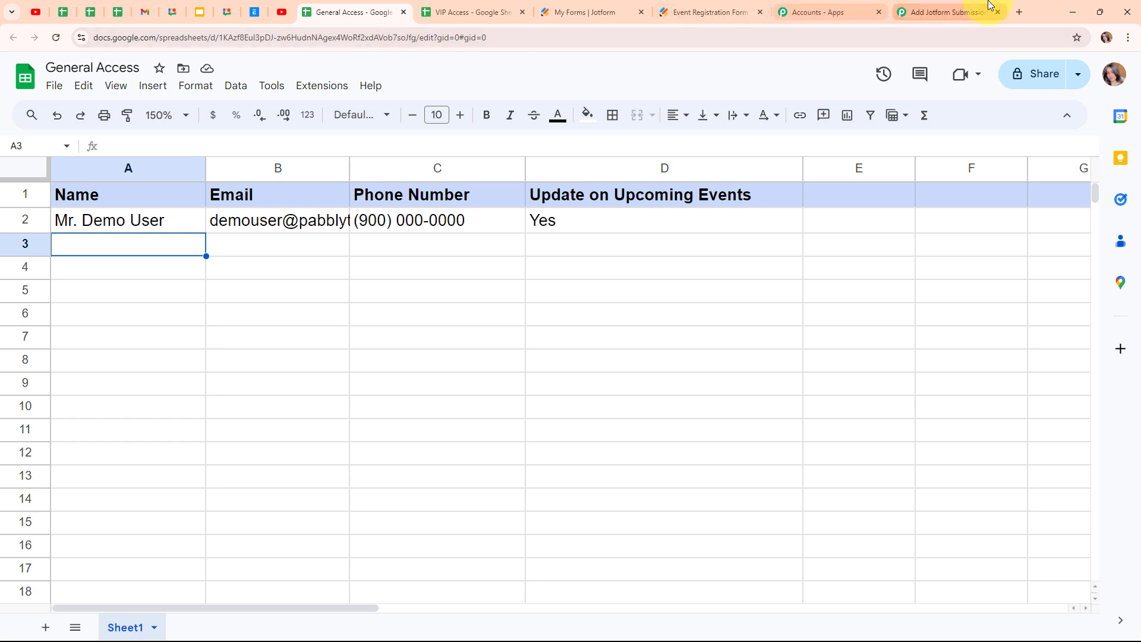
left_click(947, 11)
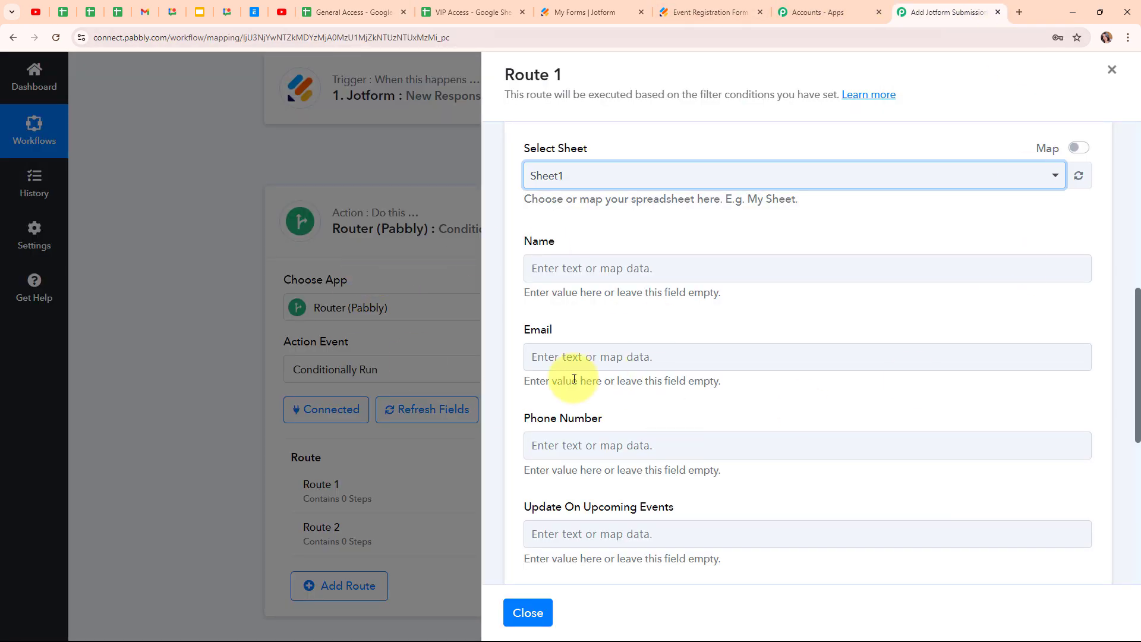
- Map the Jotform name prefix, first name and last name into the Name column
left_click(551, 263)
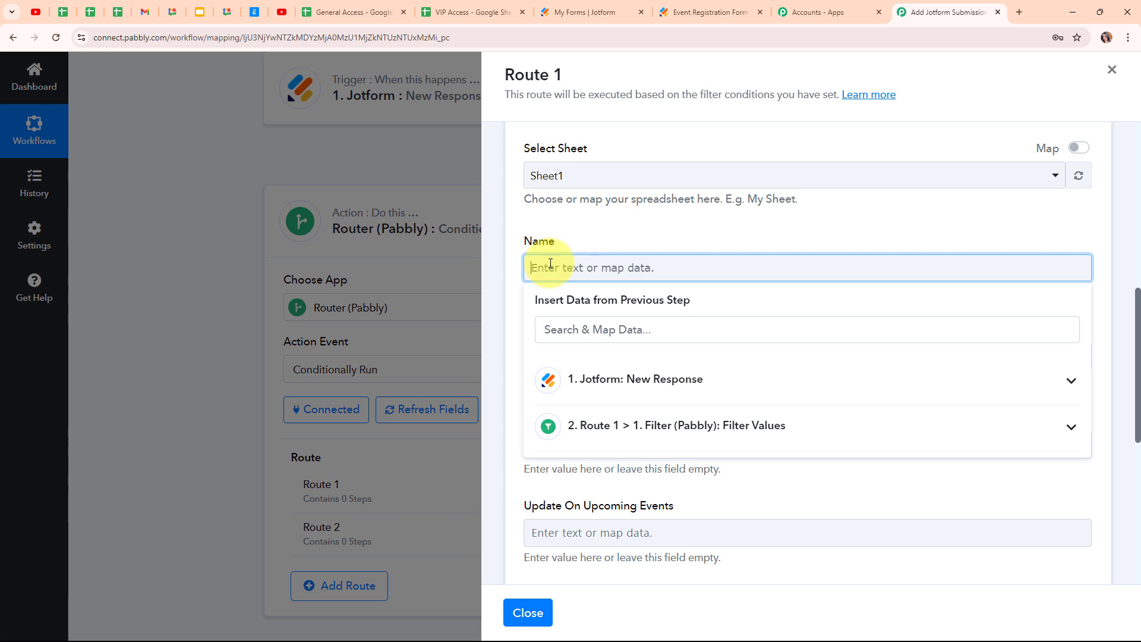
left_click(724, 402)
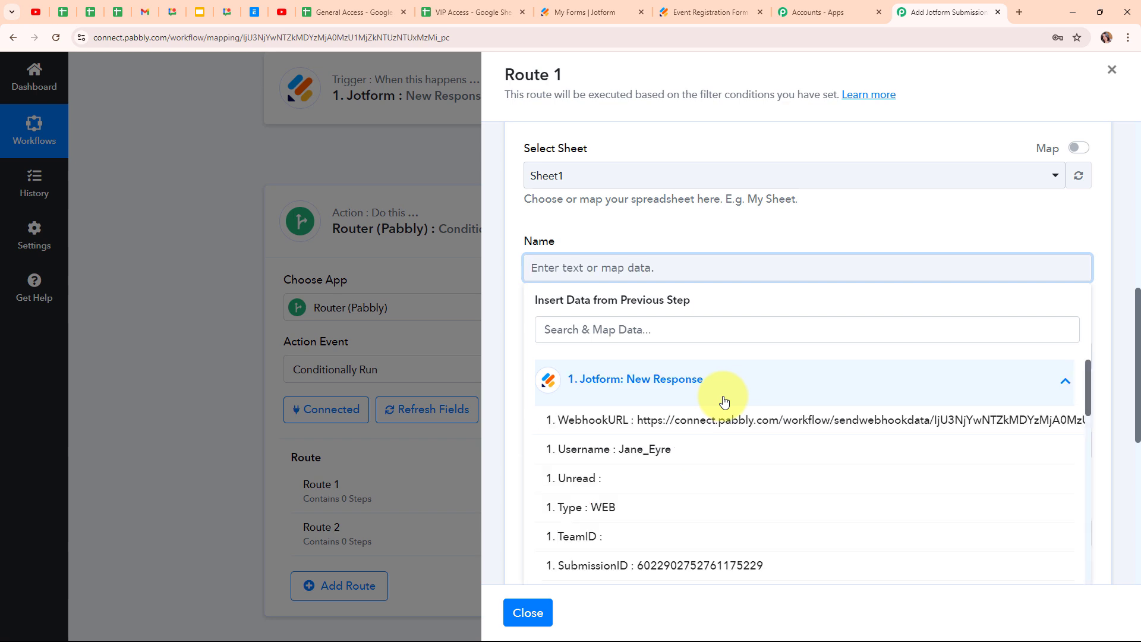
scroll(725, 510, "down", 4)
scroll(726, 509, "down", 1)
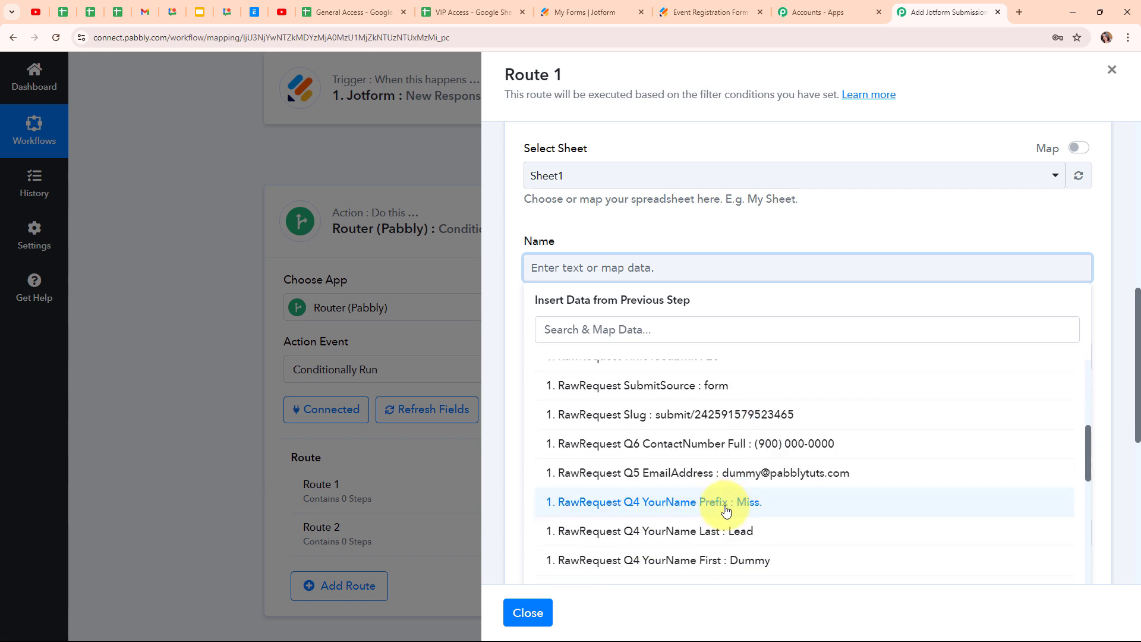
left_click(726, 503)
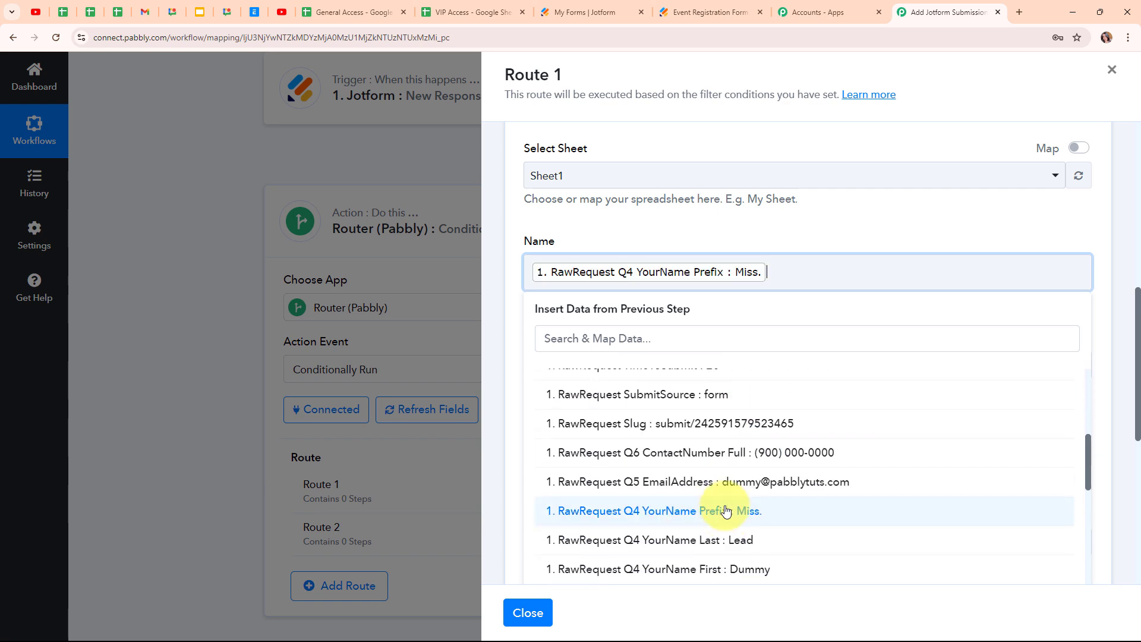
left_click(728, 567)
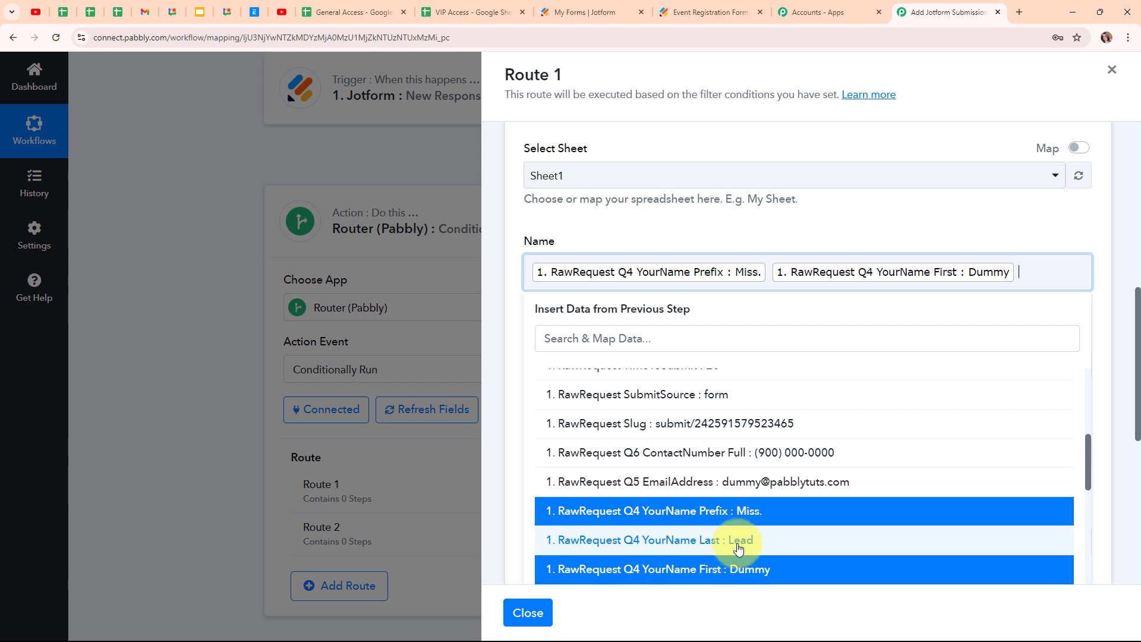
left_click(737, 541)
left_click(694, 242)
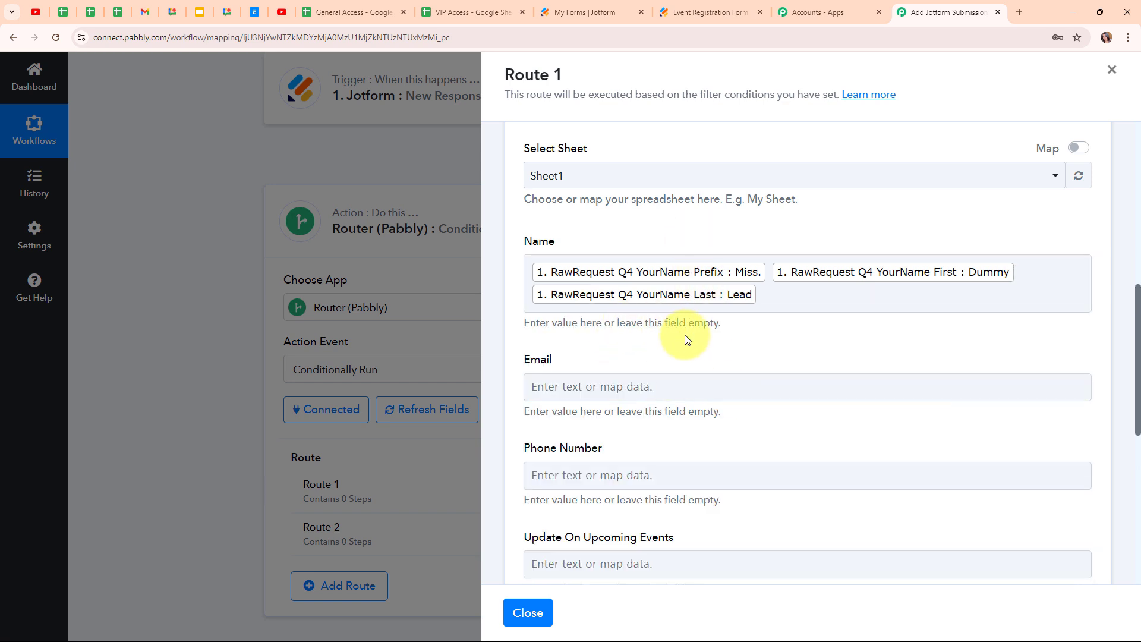
- Map the form's Q5 email address into Email and Q6 contact number into Phone Number
scroll(685, 339, "down", 1)
left_click(582, 325)
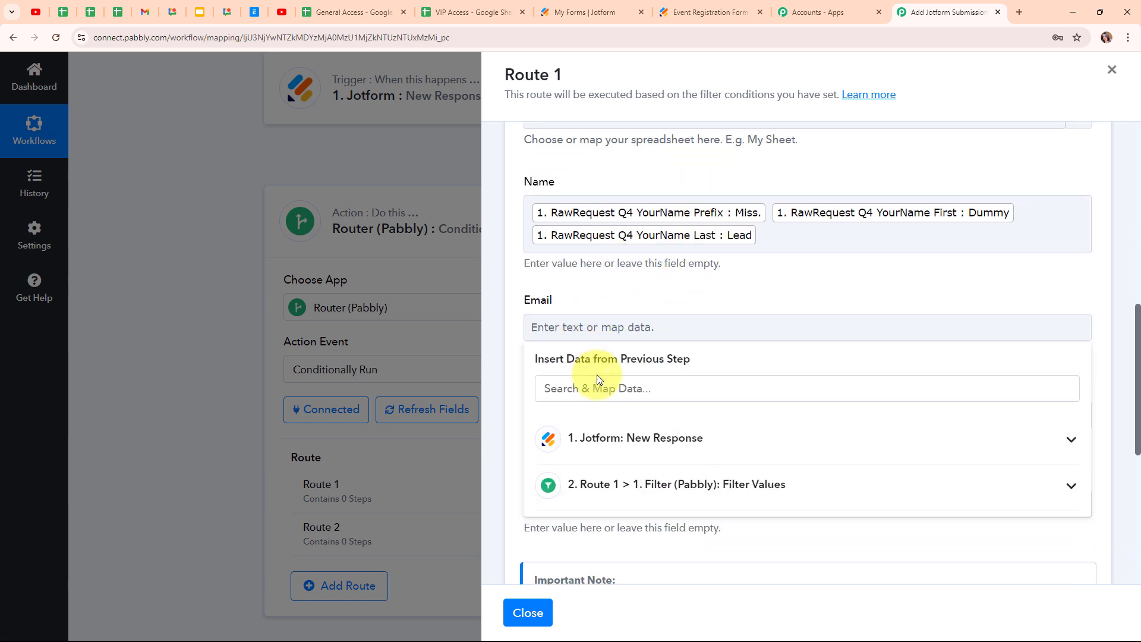
left_click(606, 396)
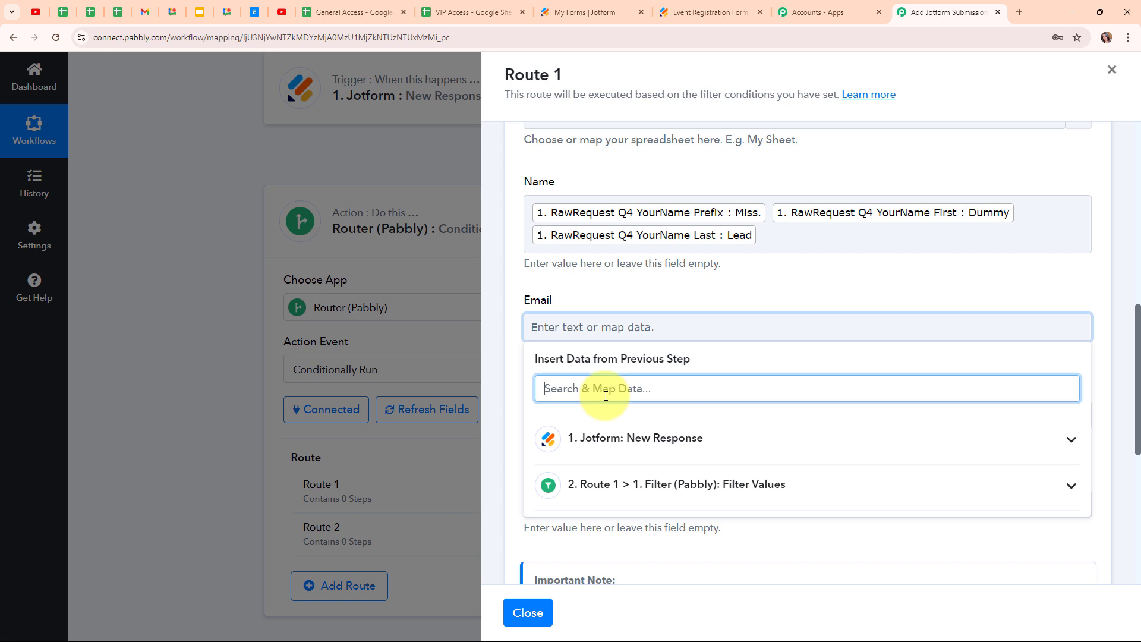
type("@")
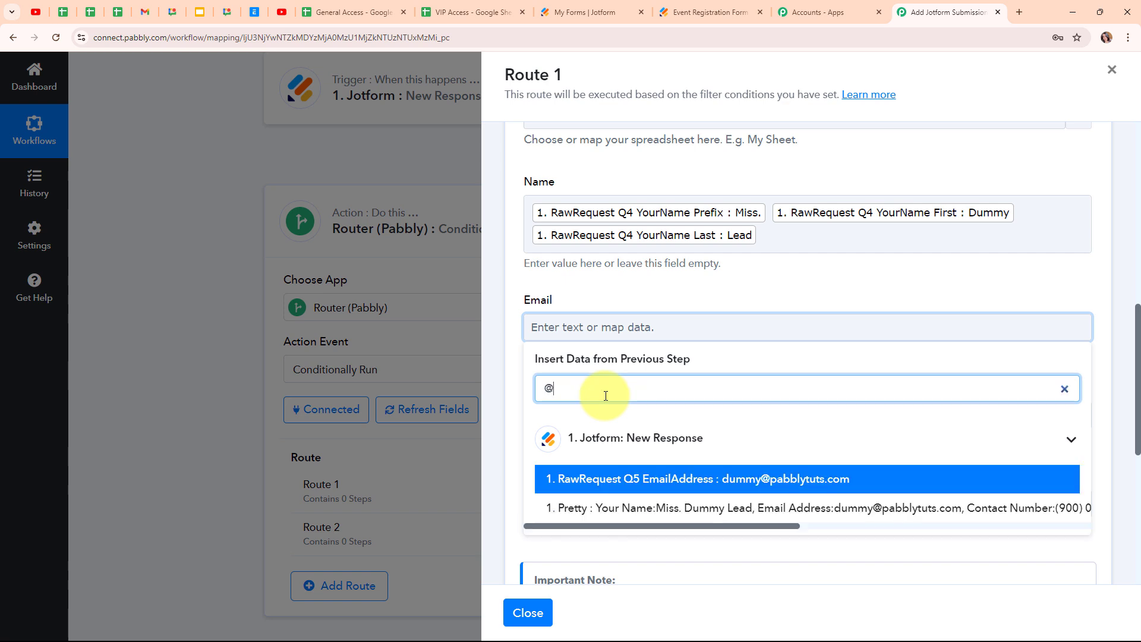
left_click(682, 483)
left_click(827, 287)
scroll(826, 304, "down", 3)
left_click(640, 248)
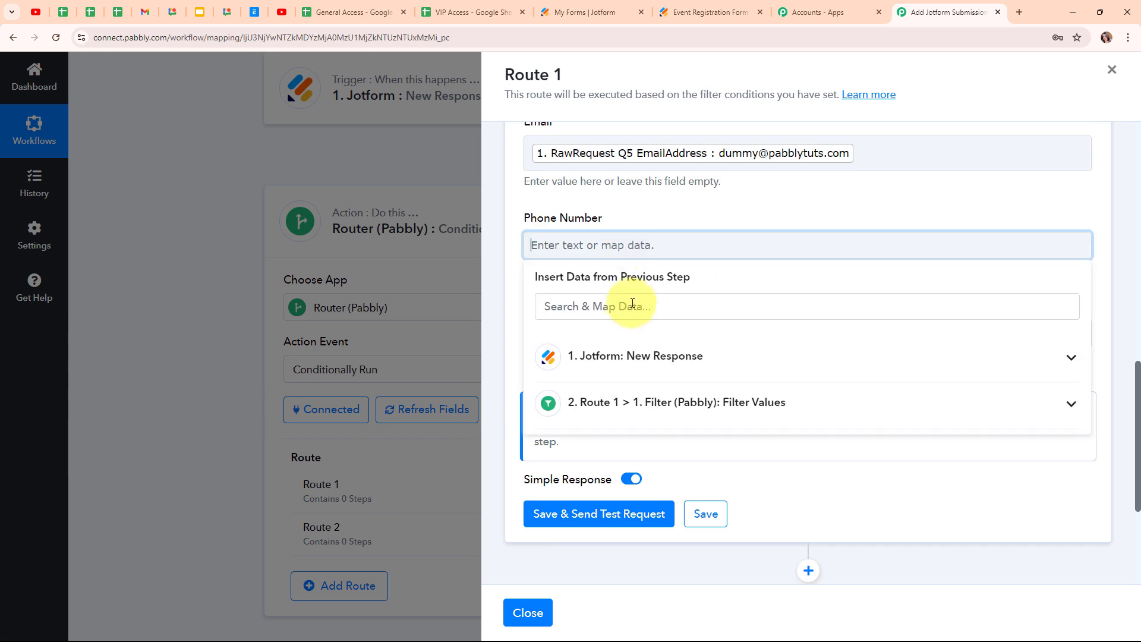
left_click(604, 306)
type("nu")
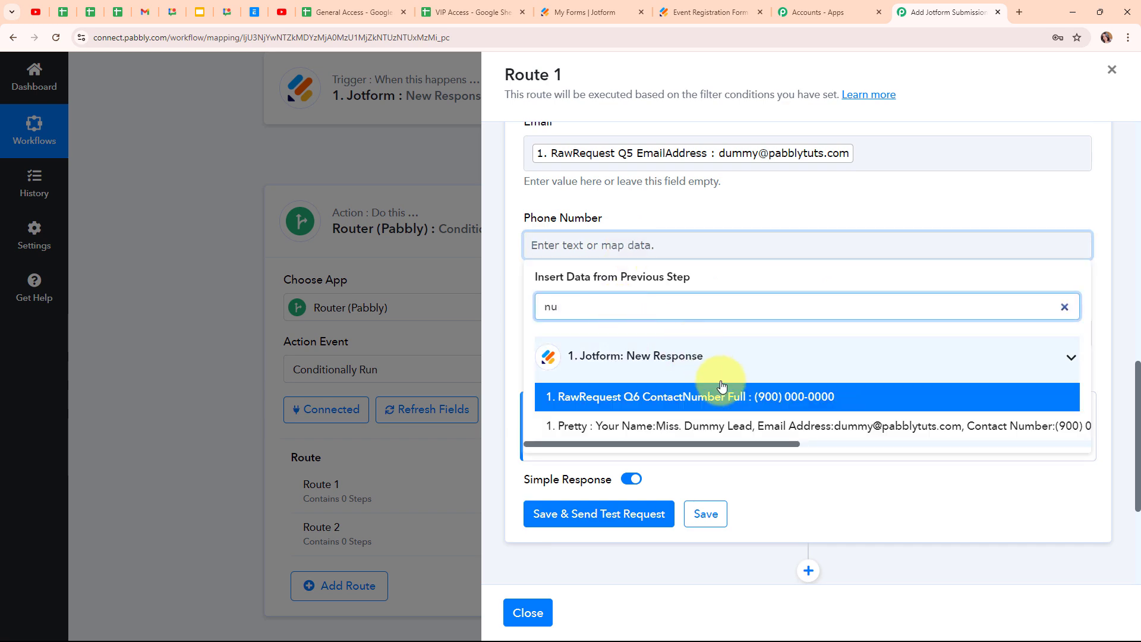
left_click(723, 388)
left_click(504, 269)
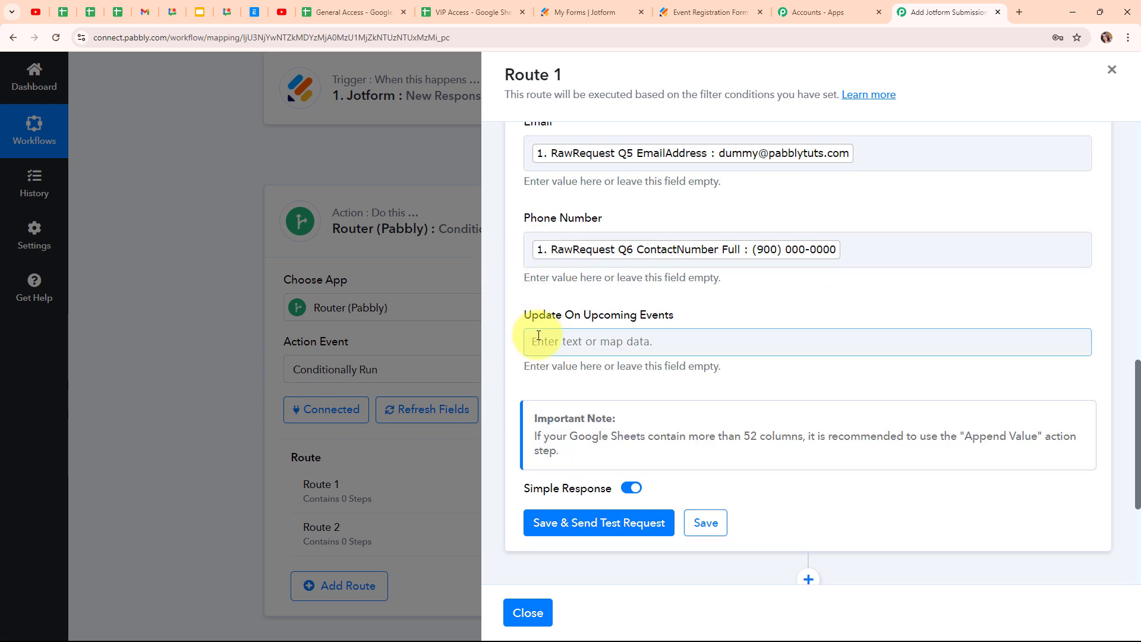
- Map the Q22 answer into the Update On Upcoming Events column
left_click(605, 346)
left_click(726, 470)
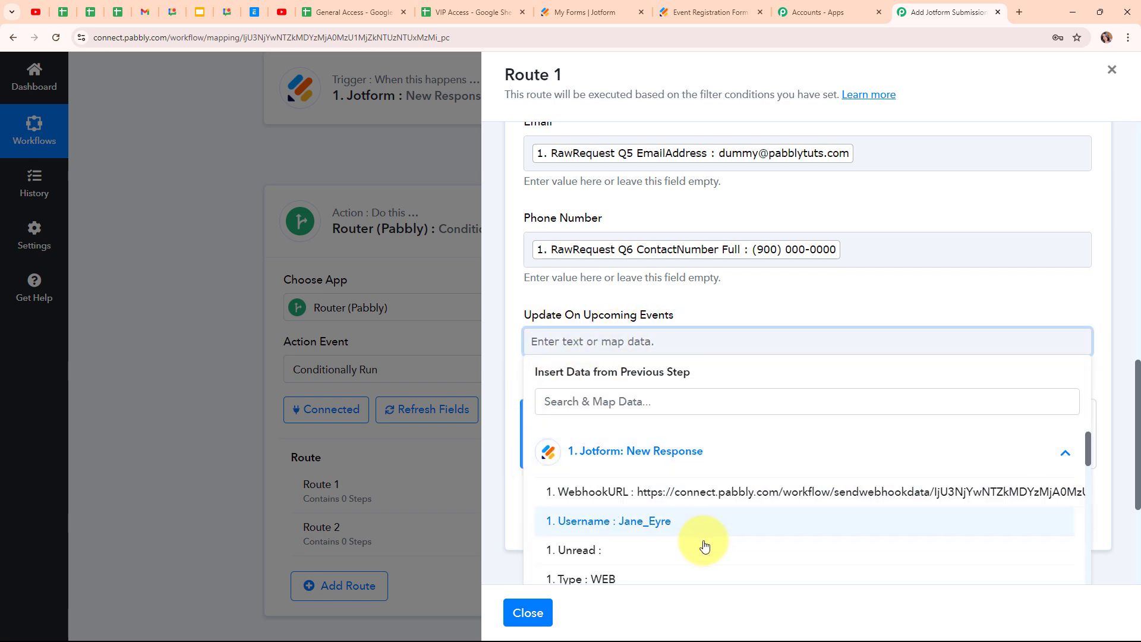
scroll(704, 546, "down", 10)
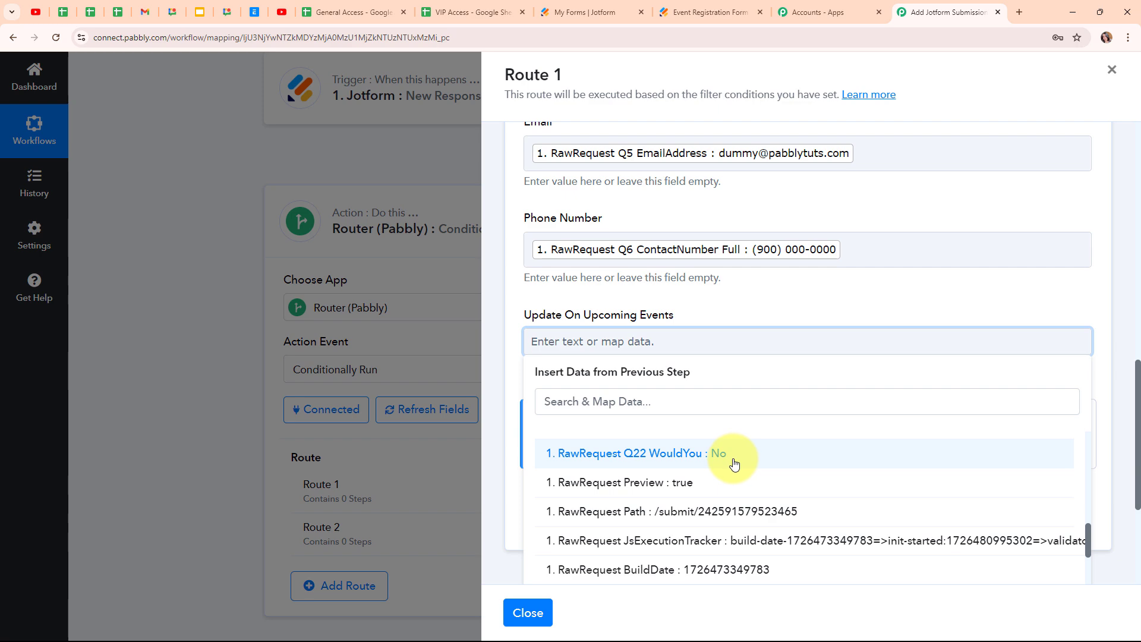
left_click(735, 464)
left_click(523, 292)
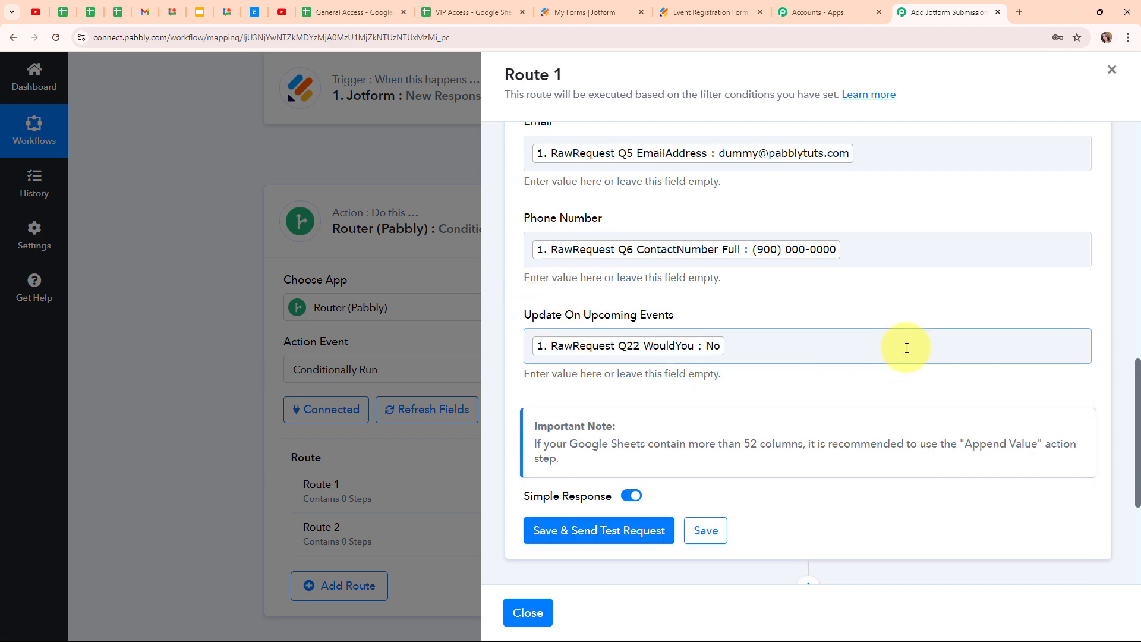
scroll(917, 280, "up", 3)
scroll(917, 280, "down", 4)
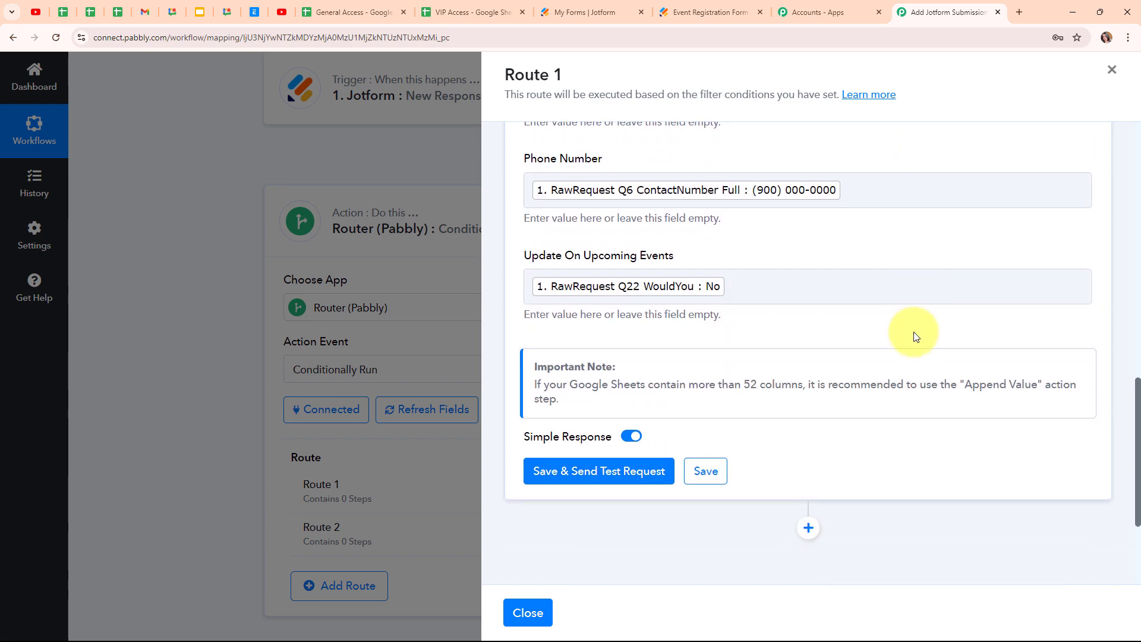
- Save Route 1's Google Sheets step, send a test row, and review the response
left_click(639, 476)
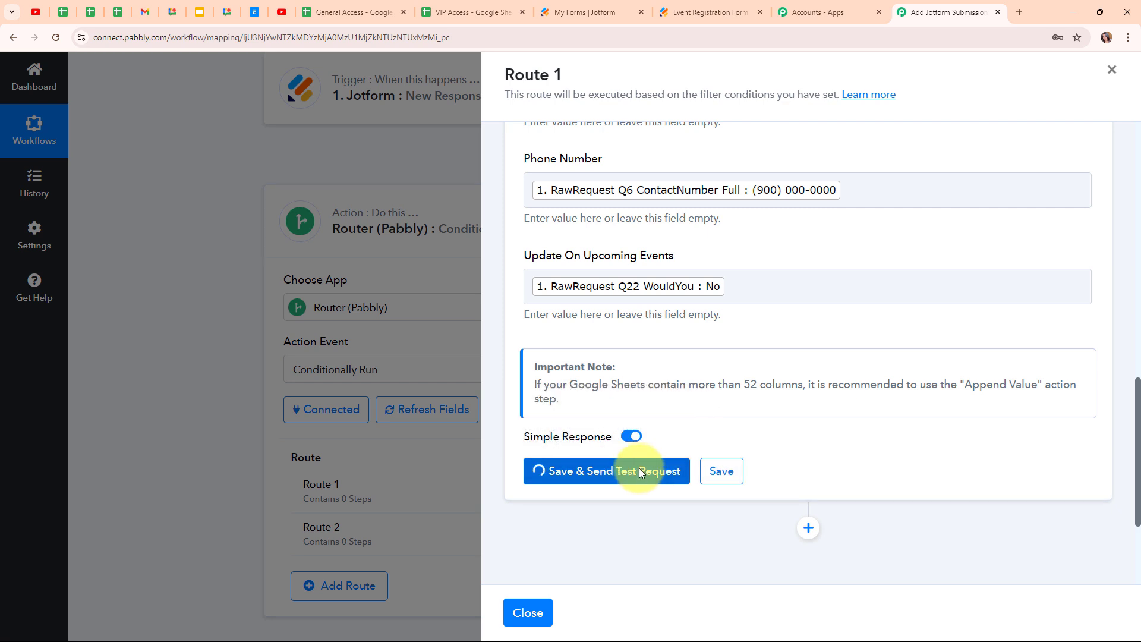
scroll(1038, 420, "down", 4)
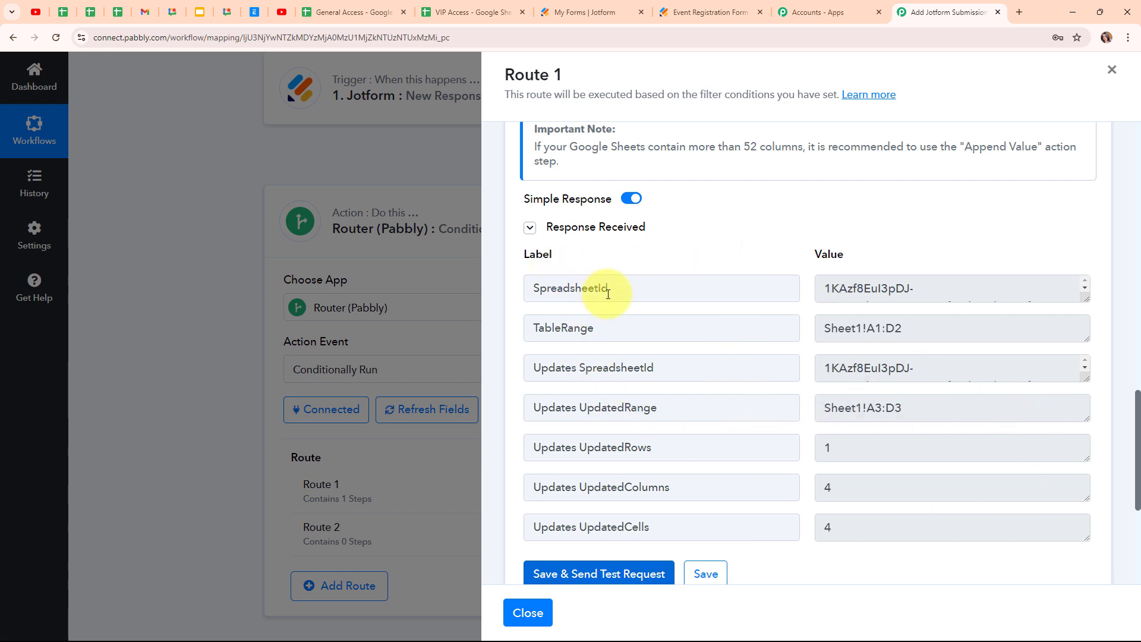
scroll(1024, 275, "up", 13)
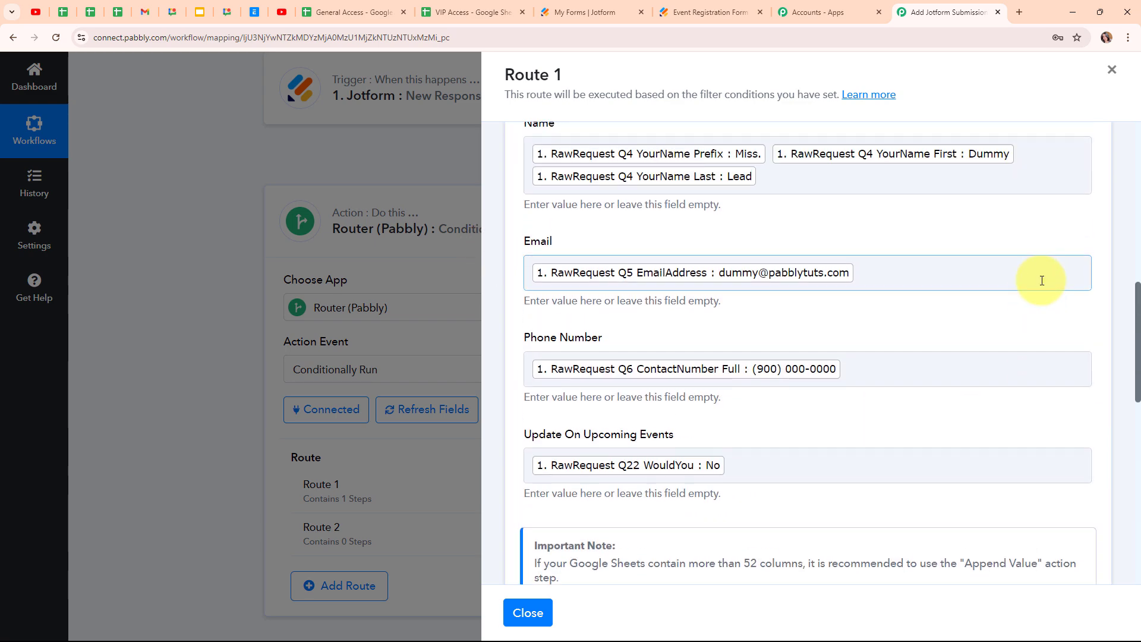
scroll(1111, 309, "up", 4)
left_click(1088, 308)
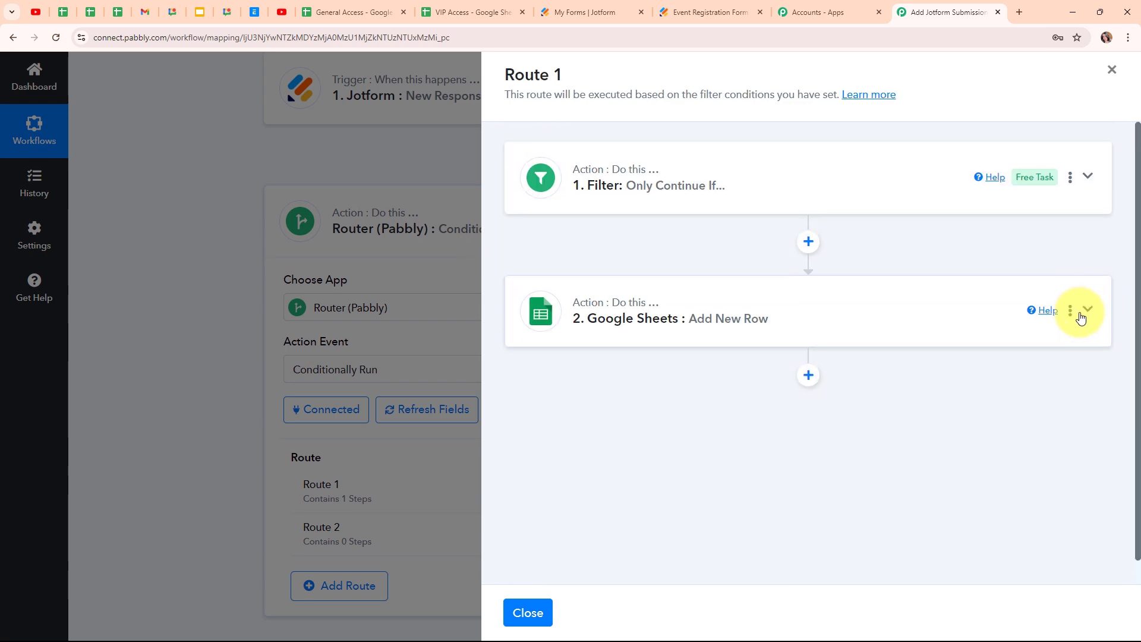
left_click(354, 12)
- Widen the General Access Email column and check test row 3's phone and update values
left_click(138, 273)
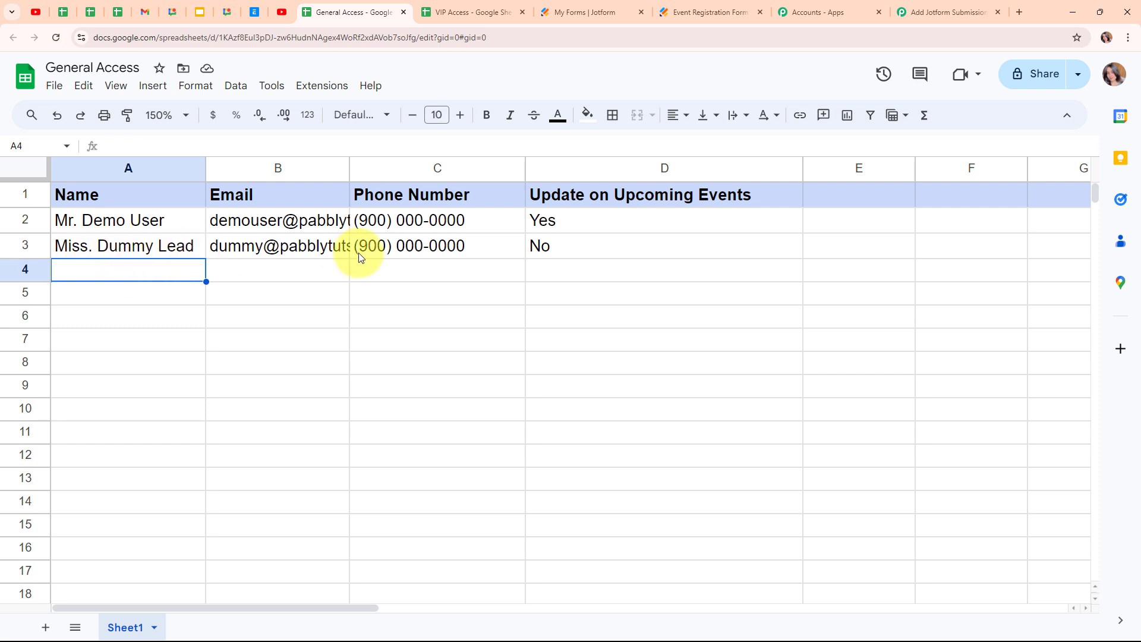
left_click_drag(353, 172, 443, 171)
left_click(535, 257)
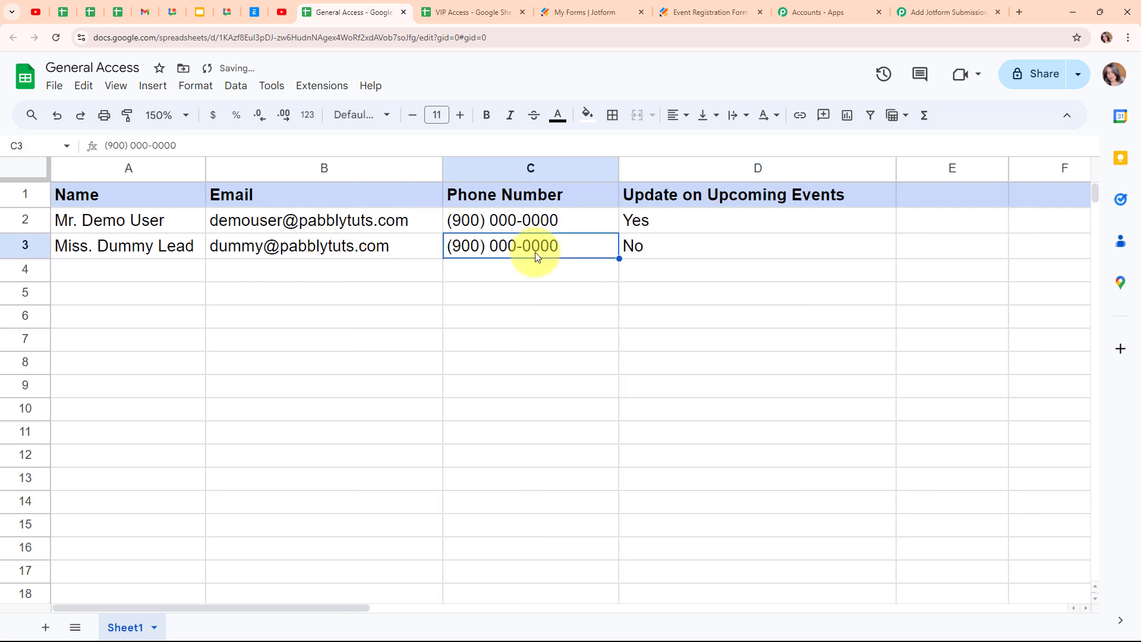
left_click(727, 251)
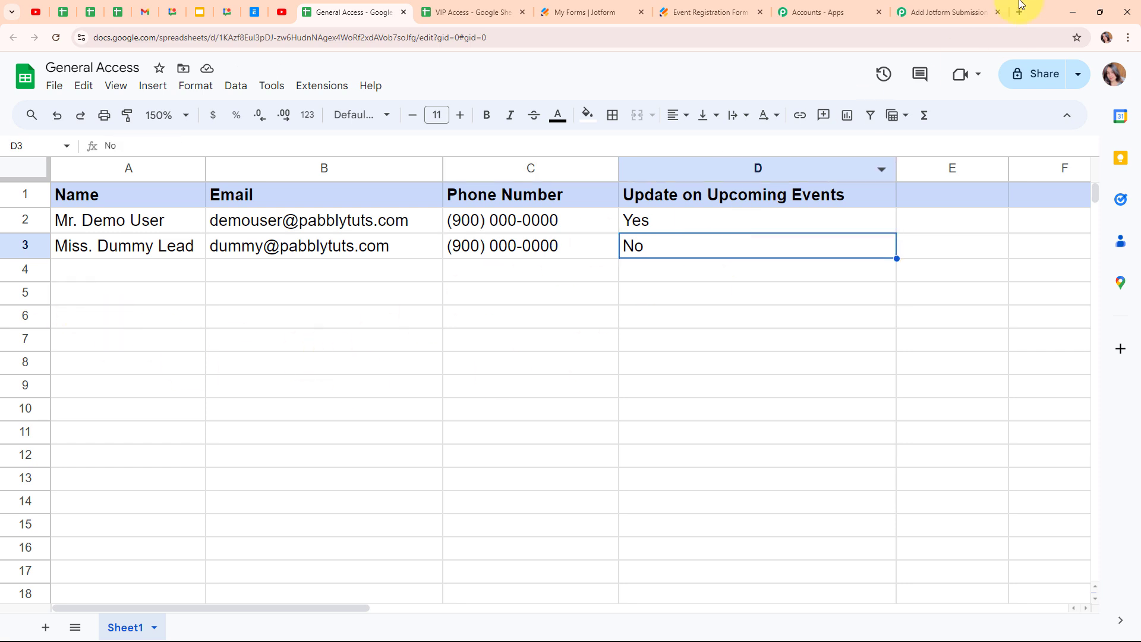
left_click(975, 12)
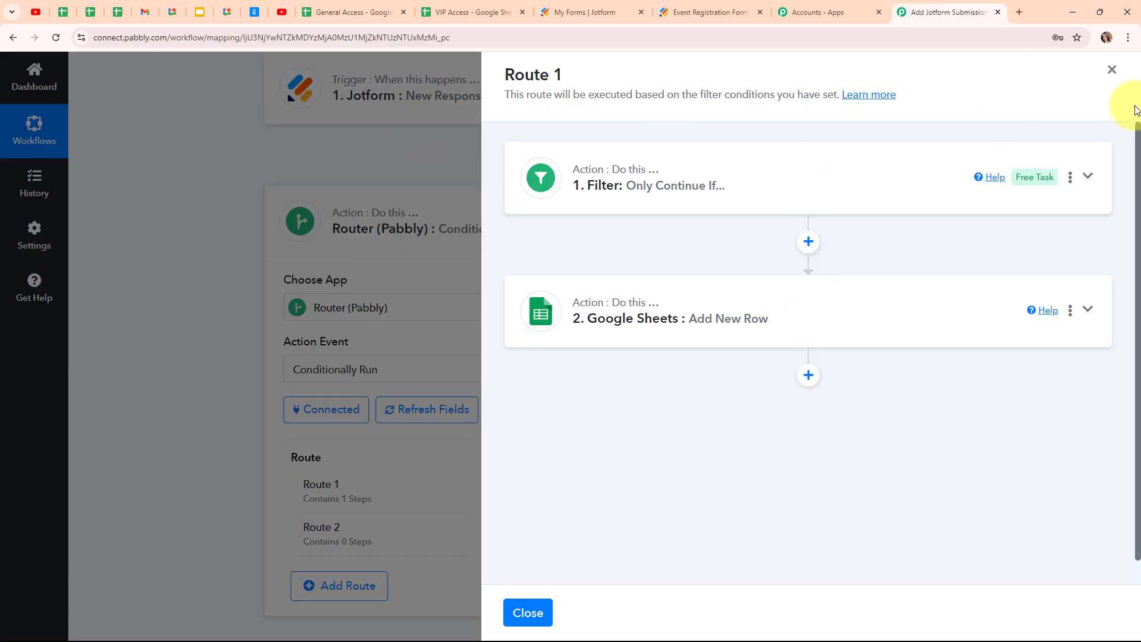
- Clone Route 1 from its options menu to create CLONE - [Route 1]
left_click(1112, 70)
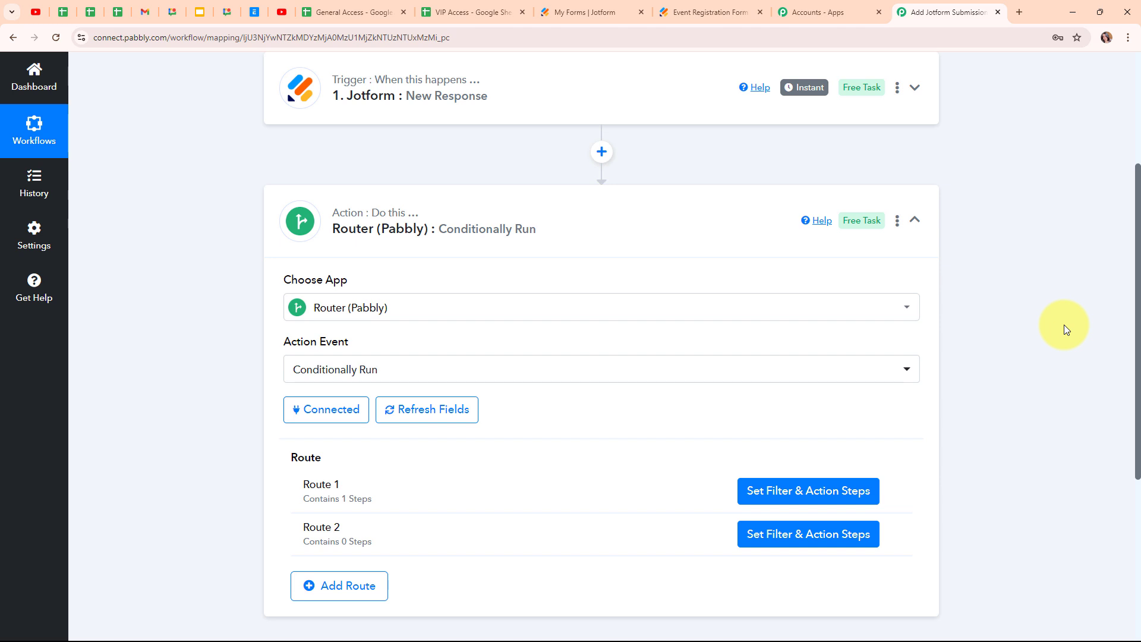
scroll(1065, 325, "down", 1)
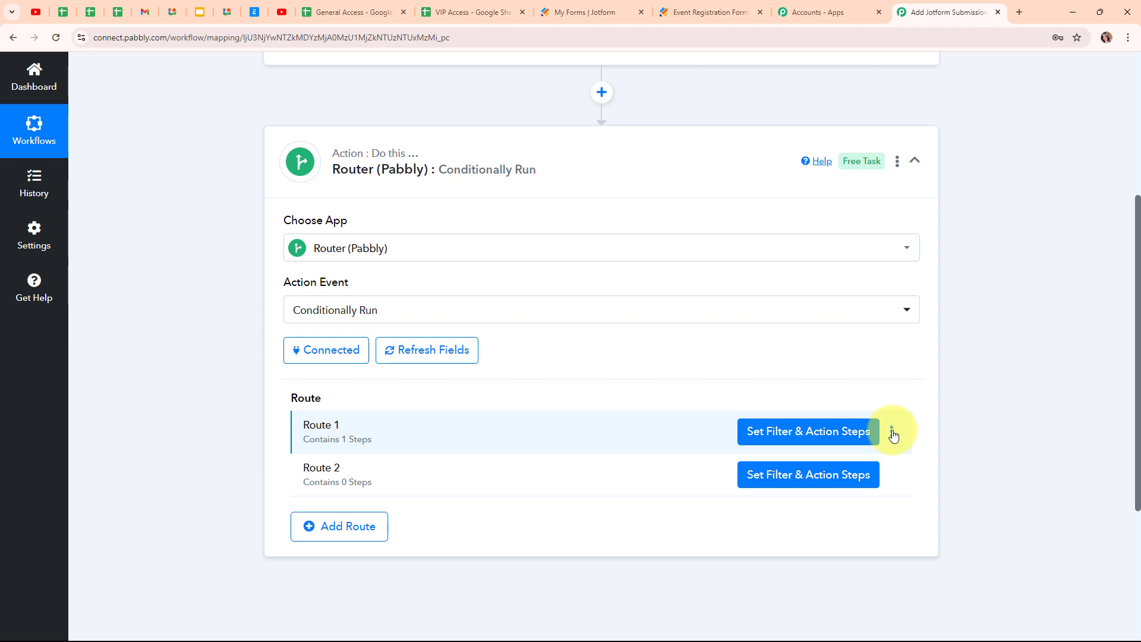
left_click(893, 432)
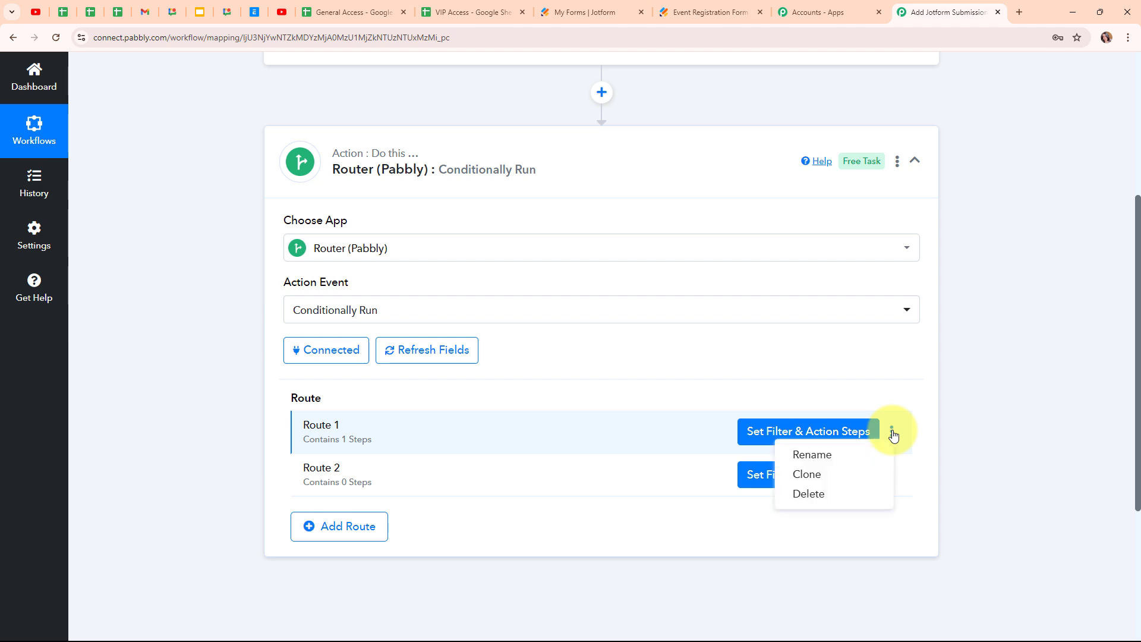
left_click(804, 476)
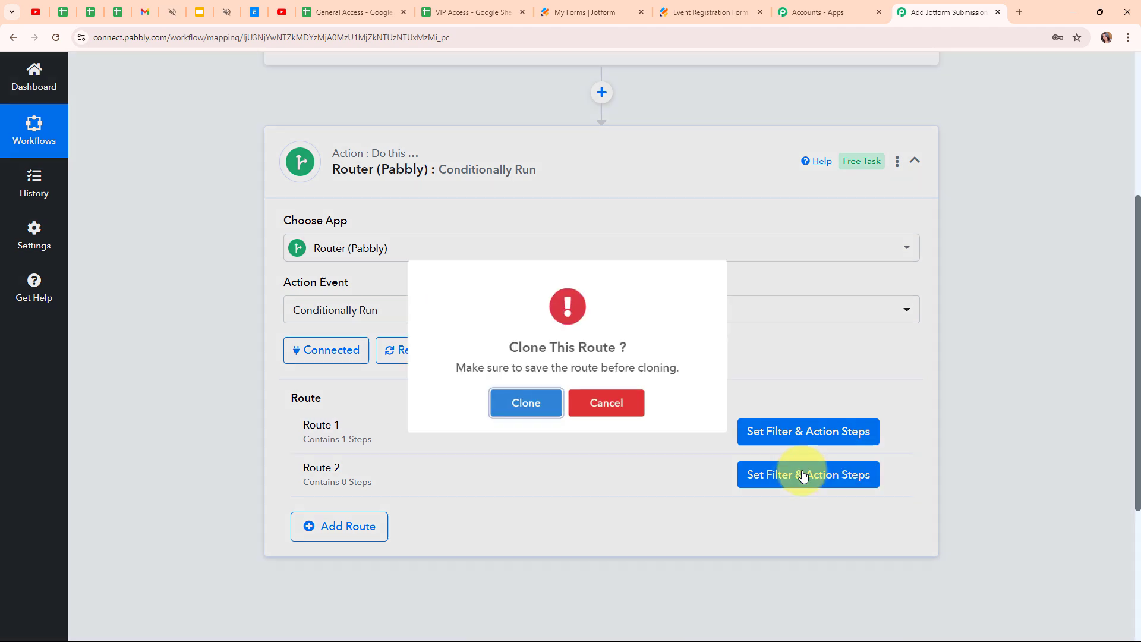
left_click(523, 419)
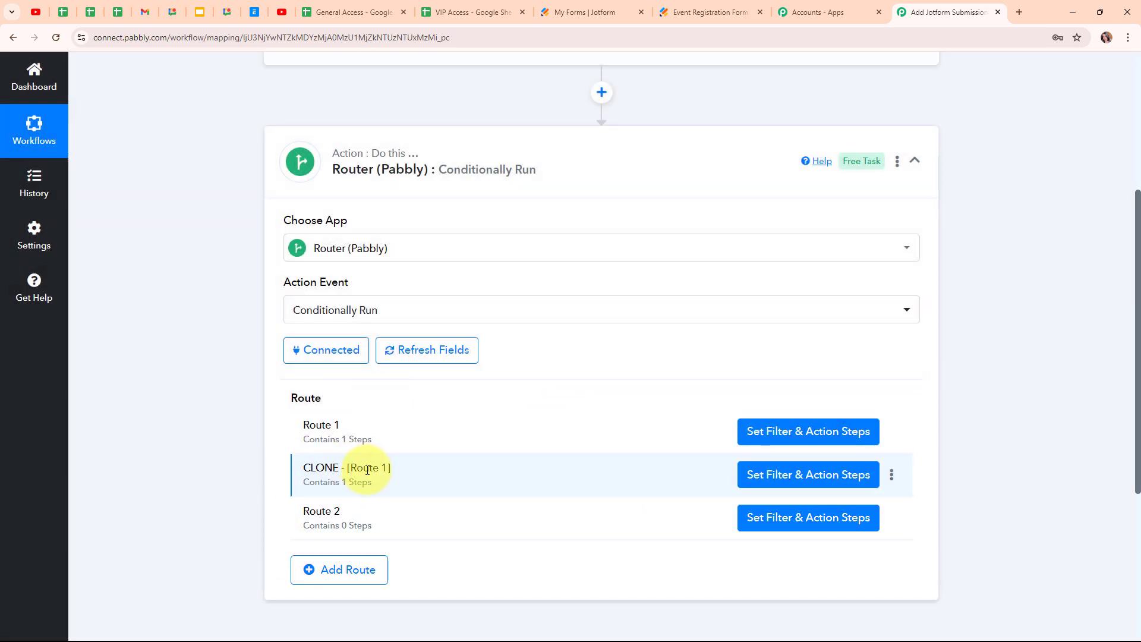
- Change the cloned route's filter value from General Access to VIP Access
left_click(798, 488)
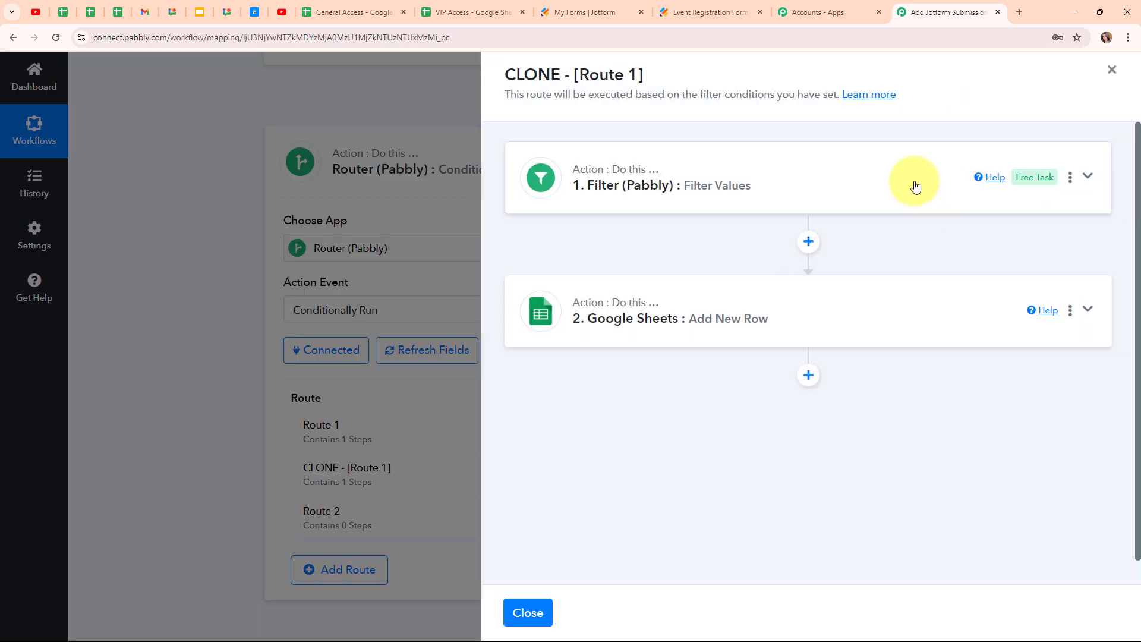
left_click(916, 187)
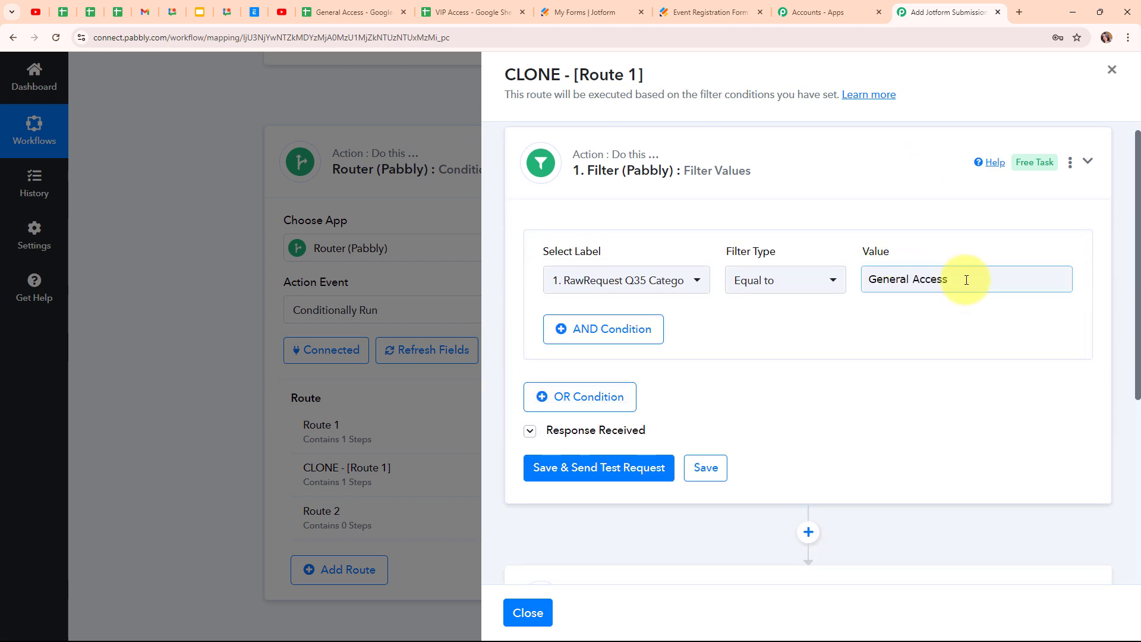
left_click_drag(966, 280, 862, 287)
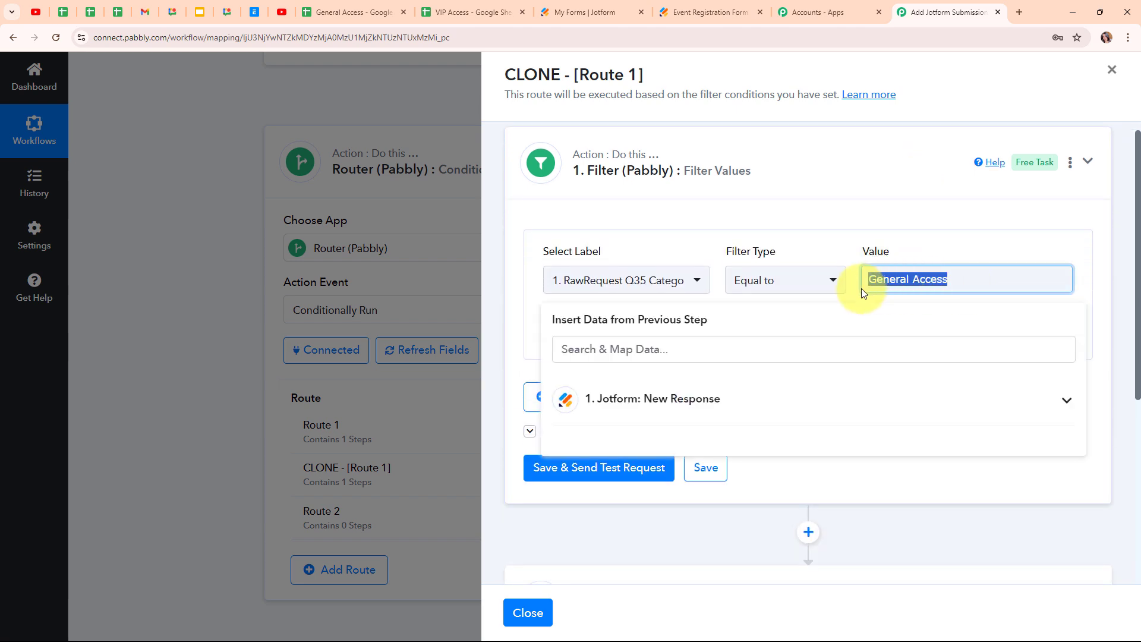
type("VIP")
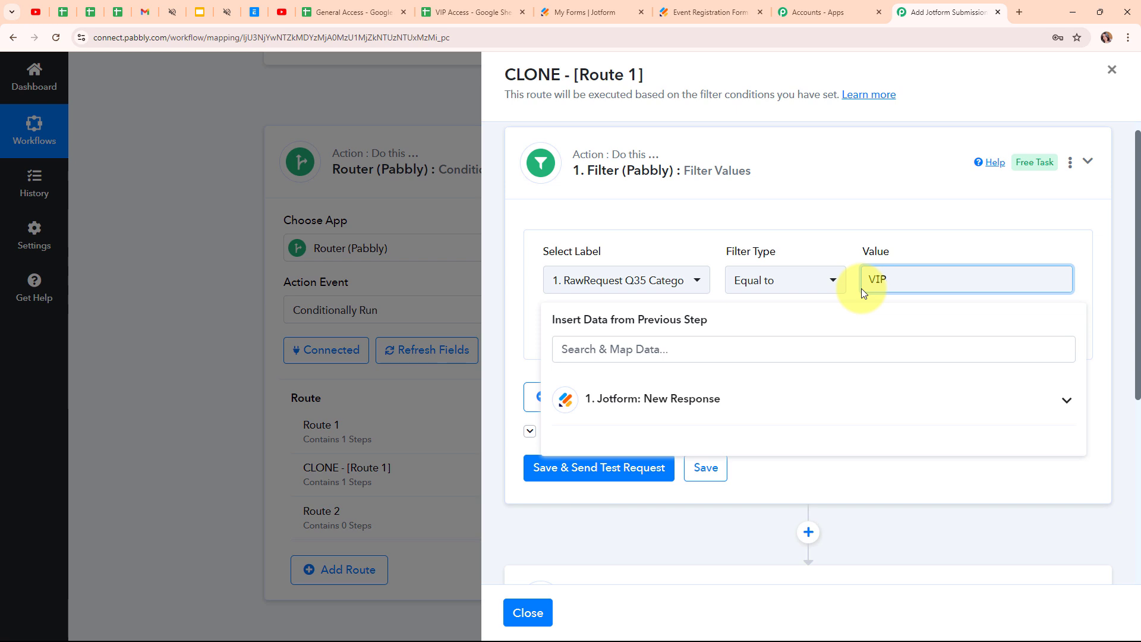
type(" Access")
left_click(527, 353)
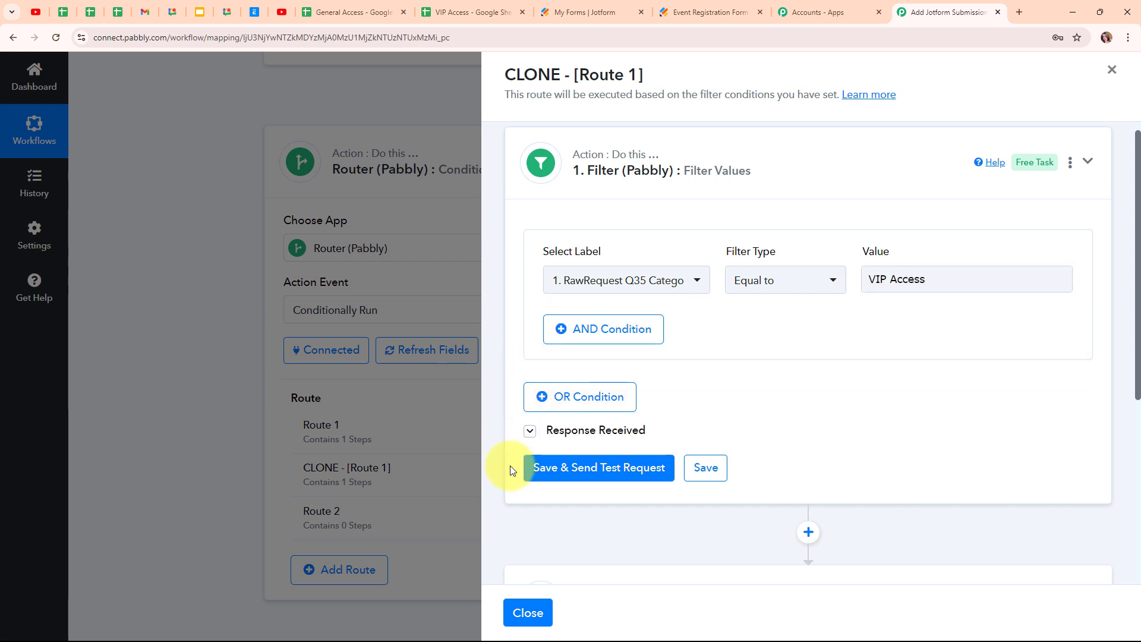
- Save and test the filter, noting the Condition is false result
left_click(606, 485)
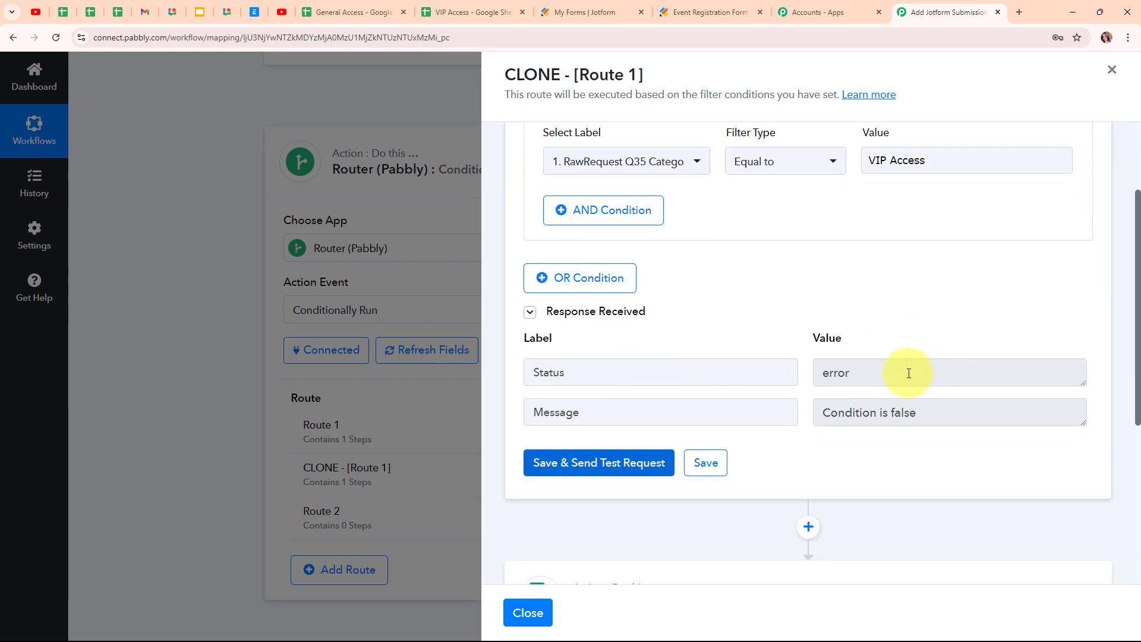
left_click_drag(866, 370, 808, 394)
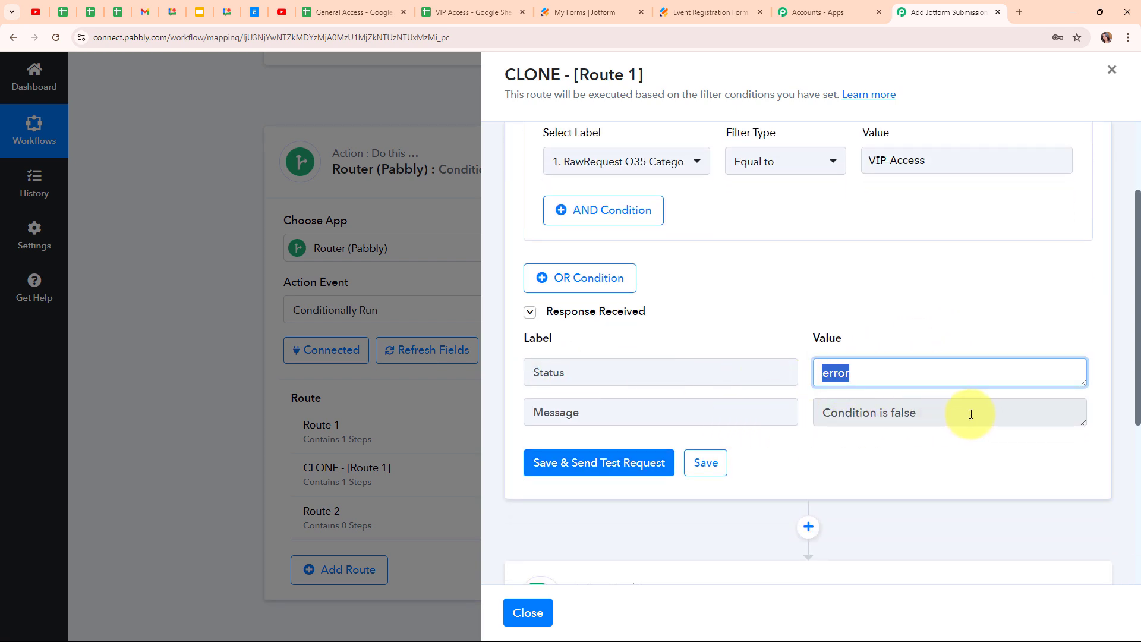
left_click_drag(968, 412, 754, 408)
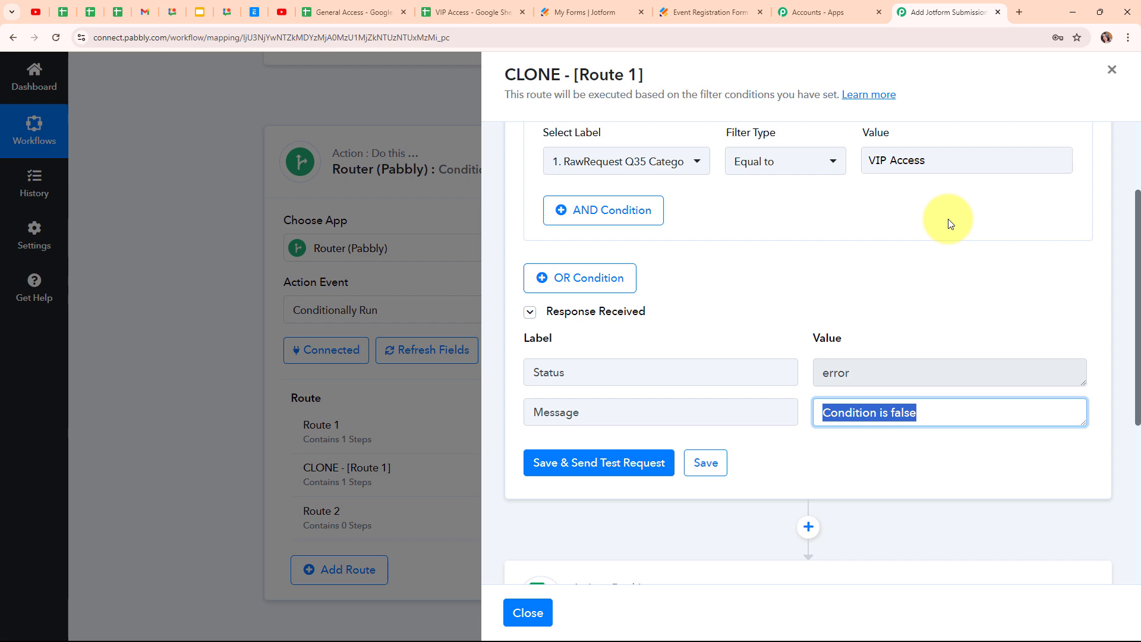
- Point the cloned route's Add New Row step at the VIP Access spreadsheet's Sheet1
scroll(951, 238, "down", 3)
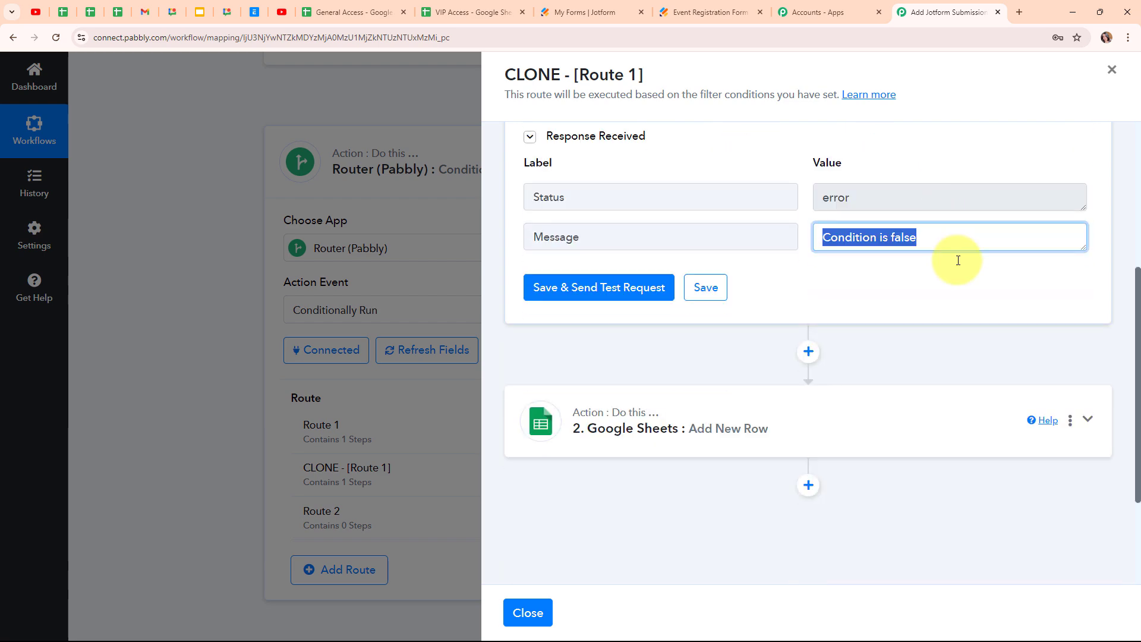
left_click(865, 428)
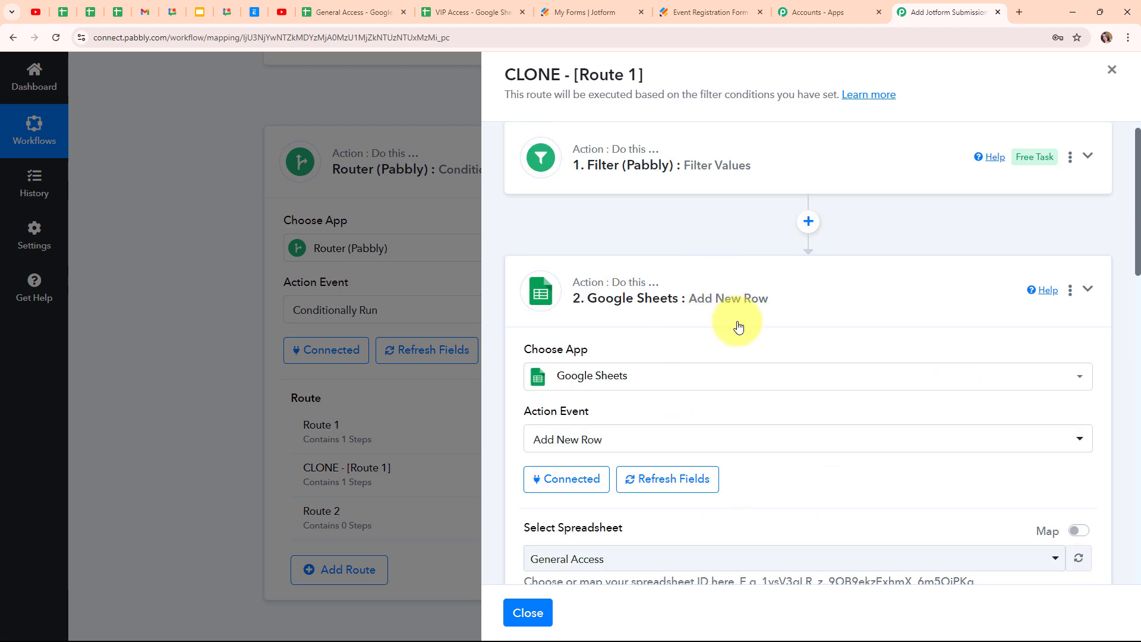
scroll(751, 338, "down", 6)
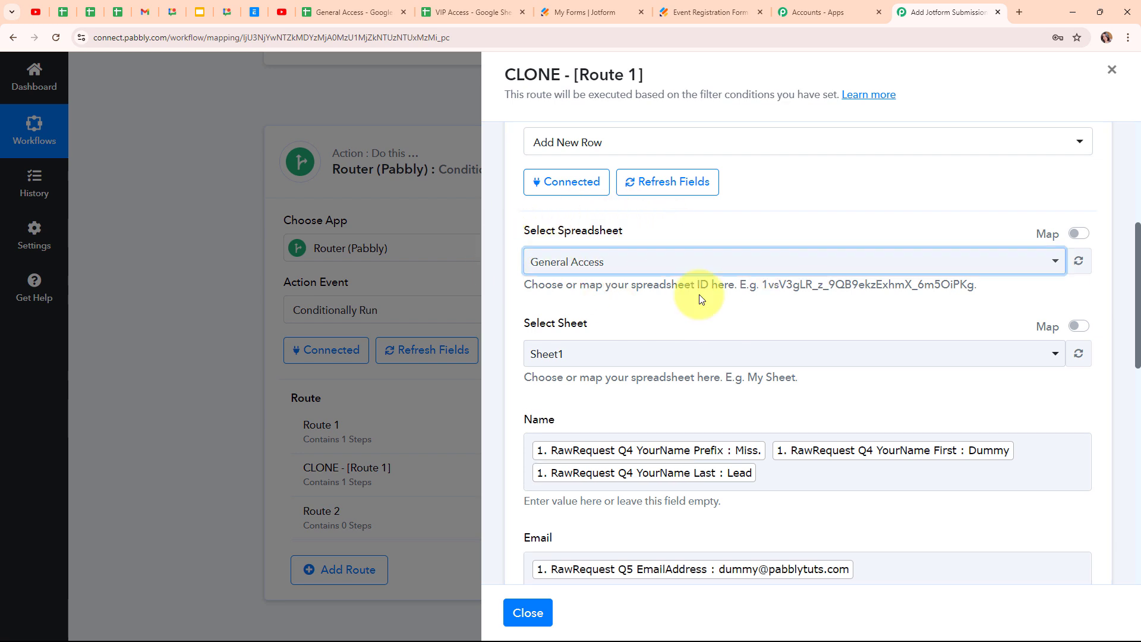
left_click(763, 265)
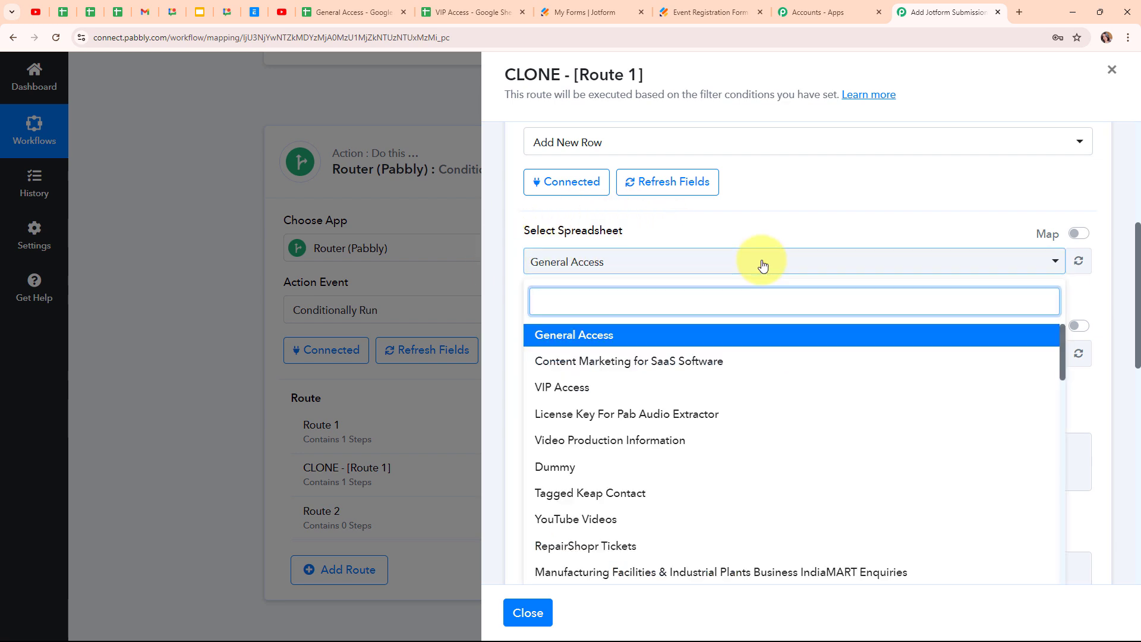
left_click(563, 390)
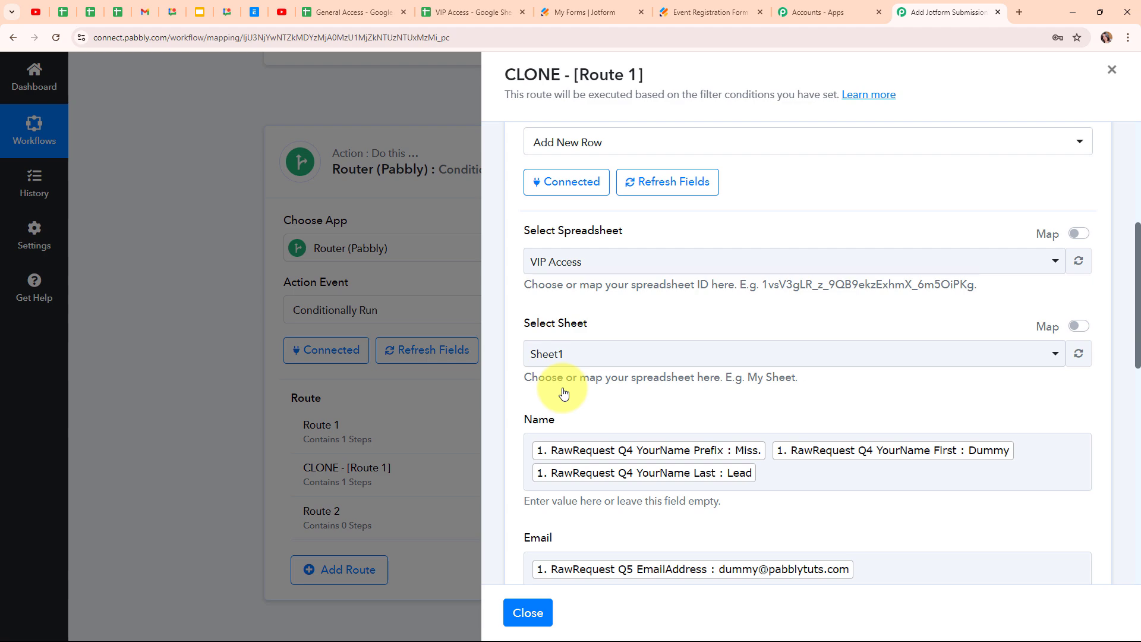
left_click(614, 358)
left_click(625, 431)
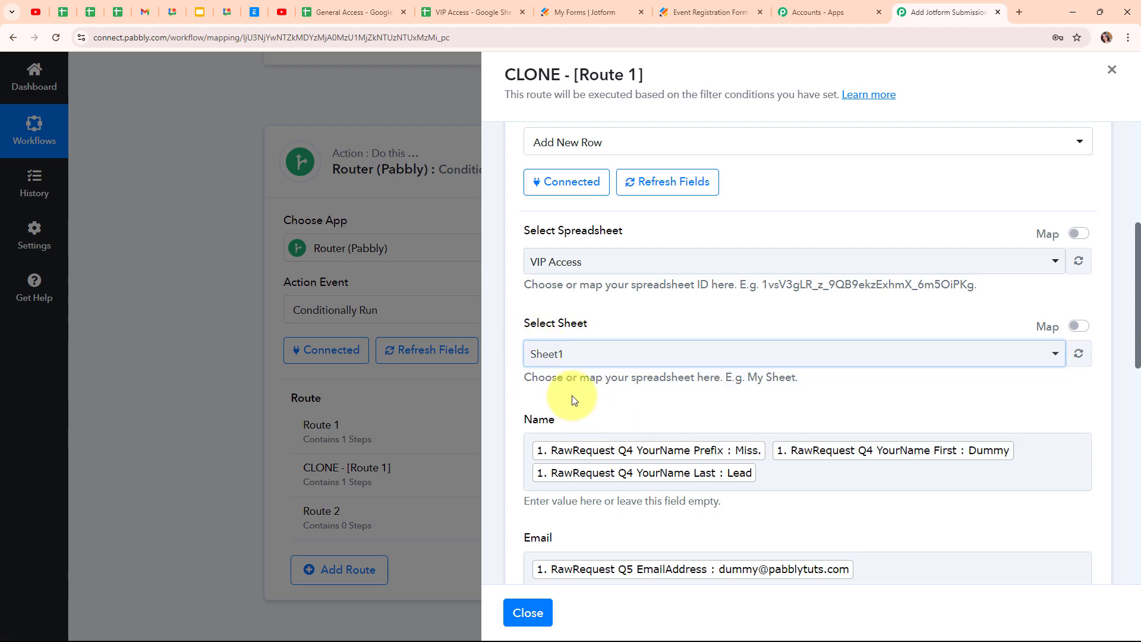
scroll(977, 406, "down", 3)
scroll(978, 409, "down", 2)
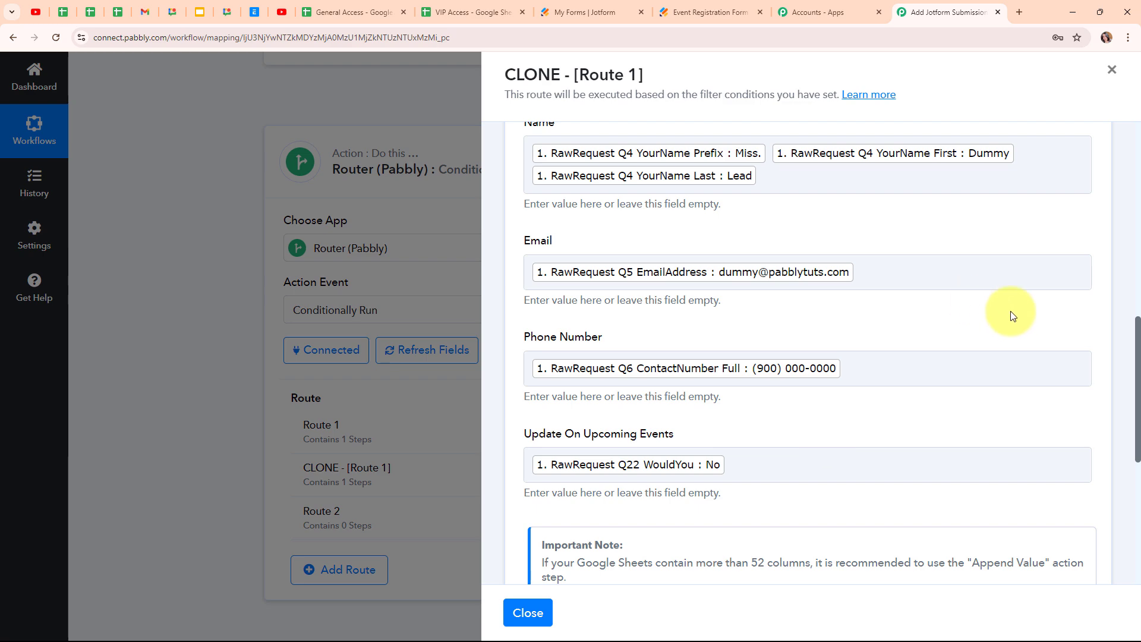
scroll(1013, 312, "down", 5)
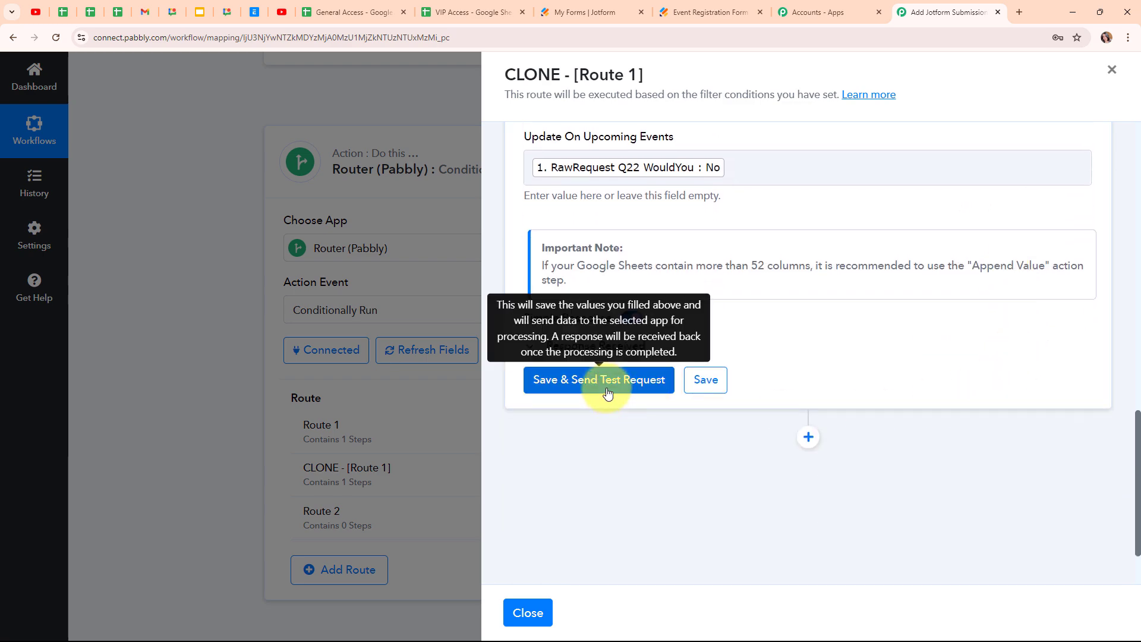
- Send a test row from the cloned route, confirming 4 cells written to Sheet1!A3:D3
left_click(607, 393)
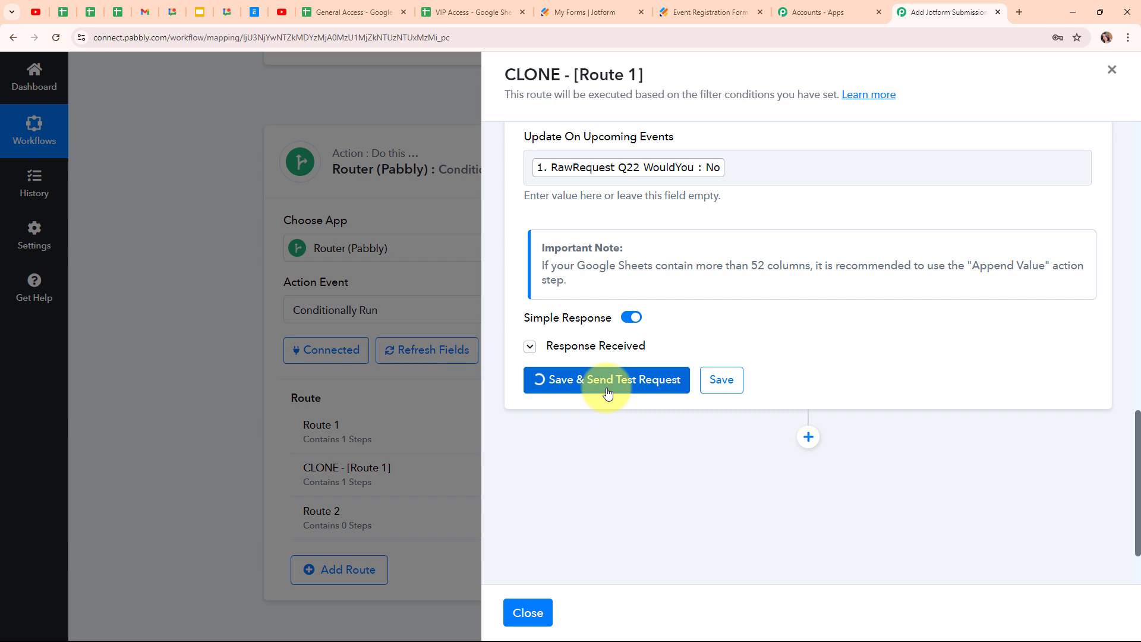
scroll(1046, 323, "down", 2)
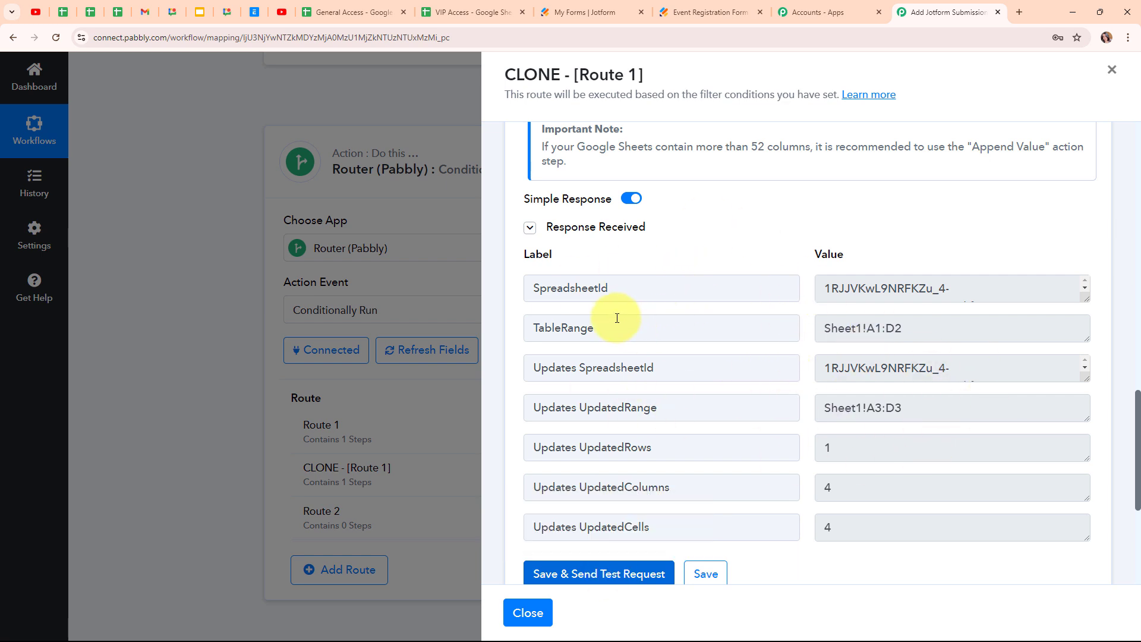
- Bring up the VIP Access sheet and check that row 3 holds the test lead's details with No
left_click(470, 12)
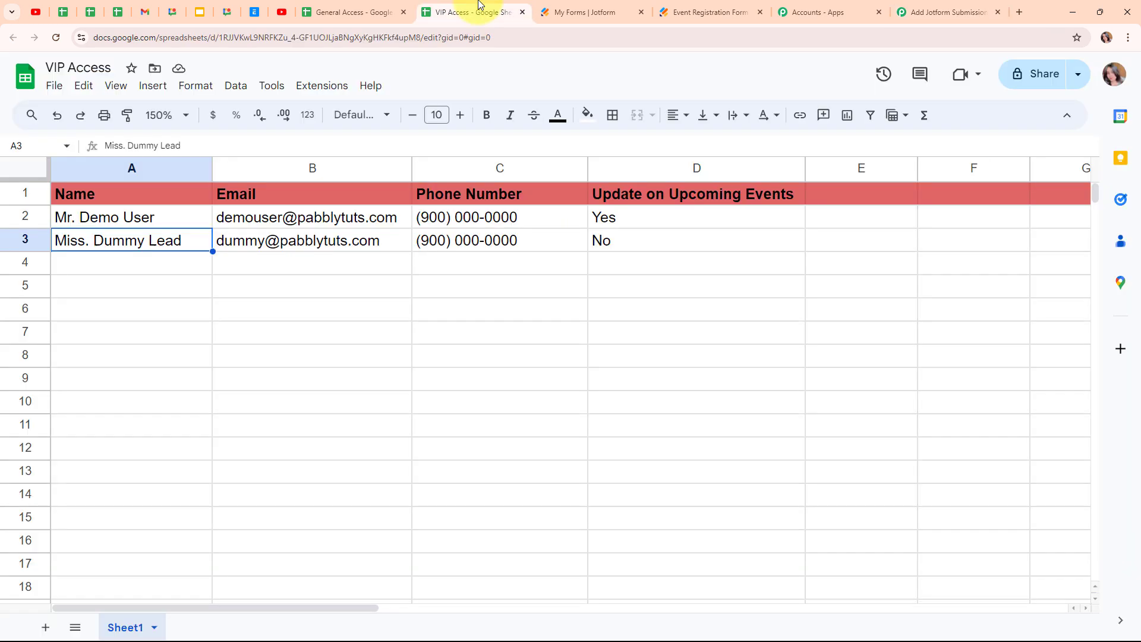
left_click(143, 265)
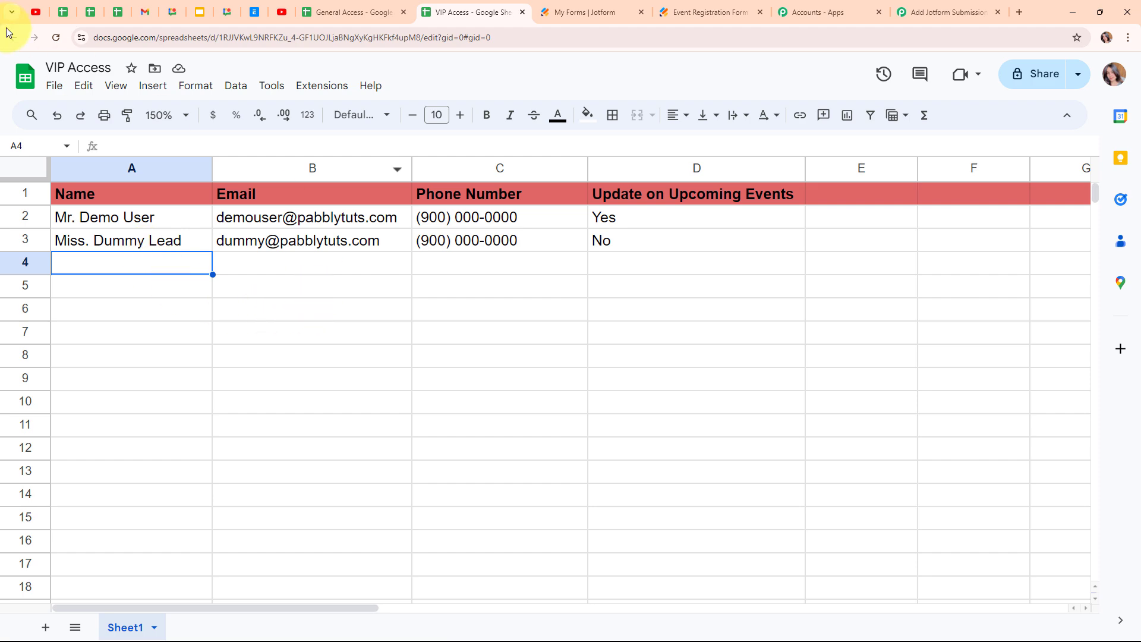
- Collapse the Google Sheets step and close the CLONE - [Route 1] panel, back to the Router's routes
left_click(966, 5)
scroll(1108, 153, "up", 10)
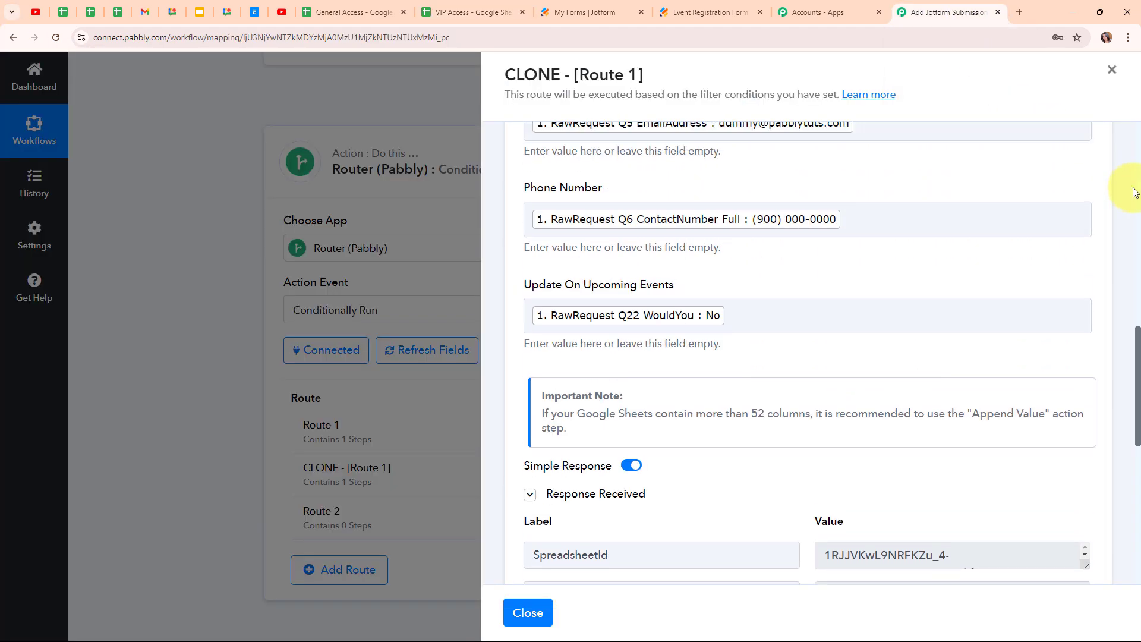
scroll(1113, 202, "up", 7)
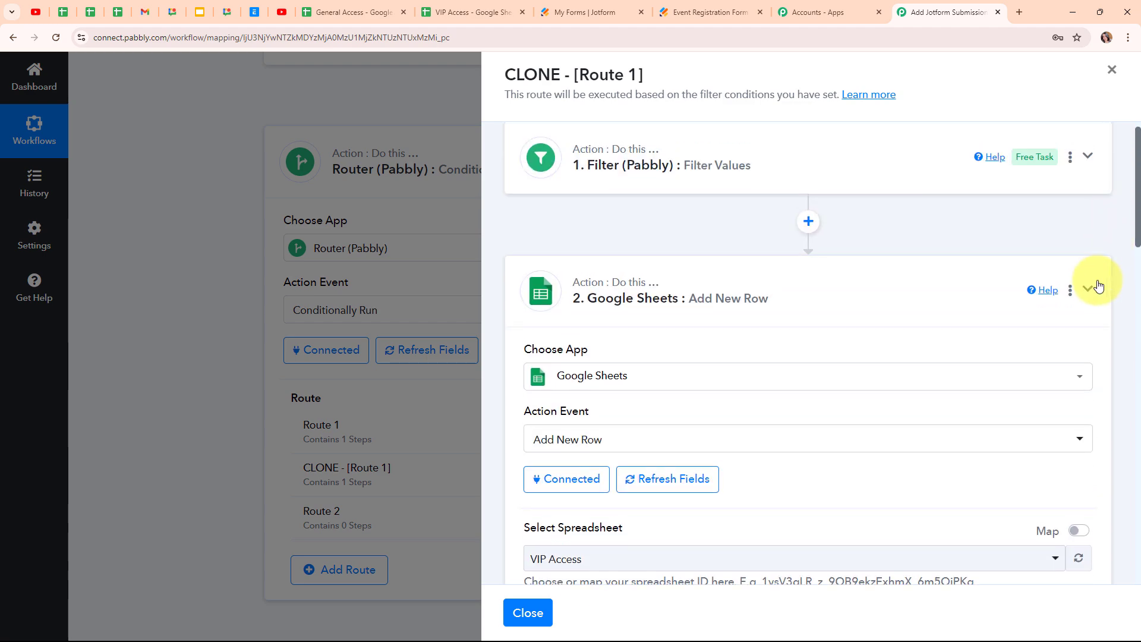
left_click(1097, 286)
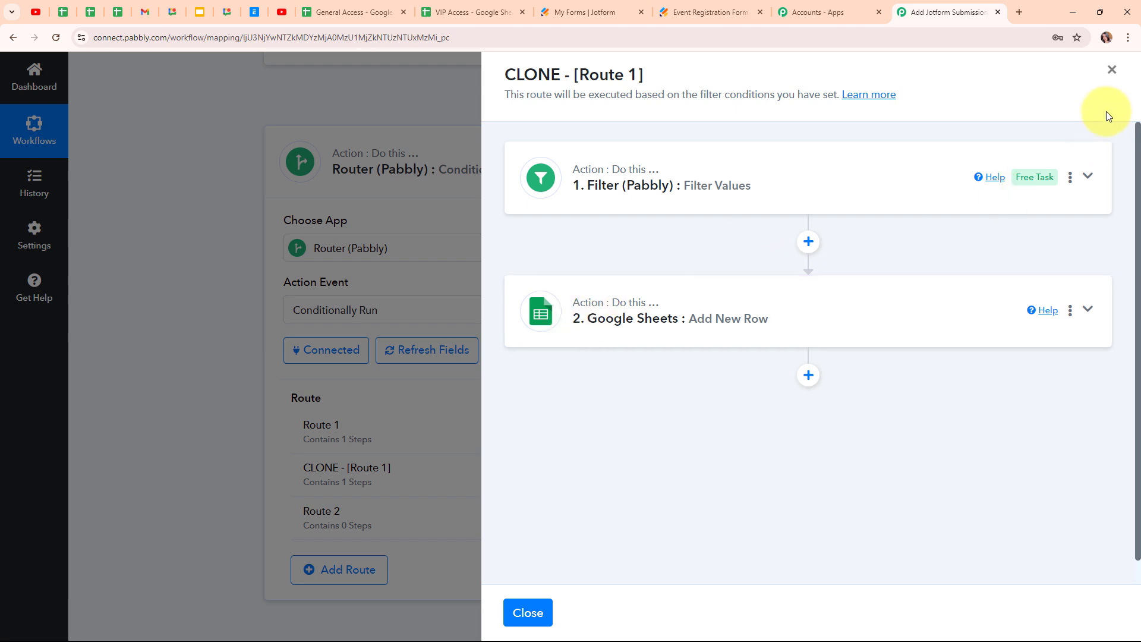
left_click(1112, 70)
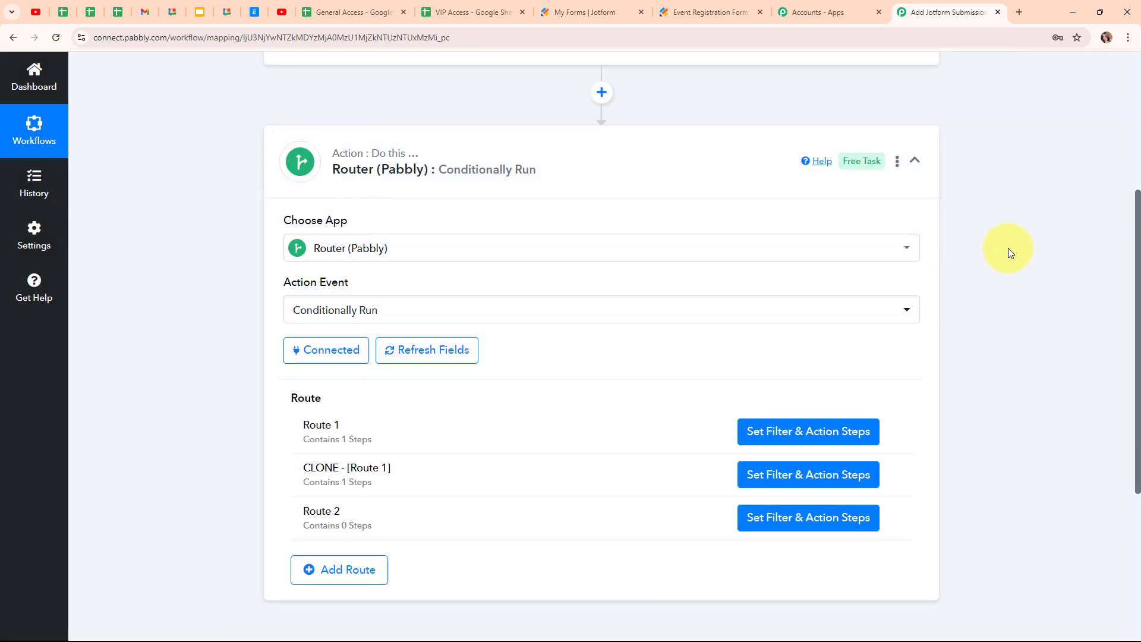
scroll(1009, 248, "down", 2)
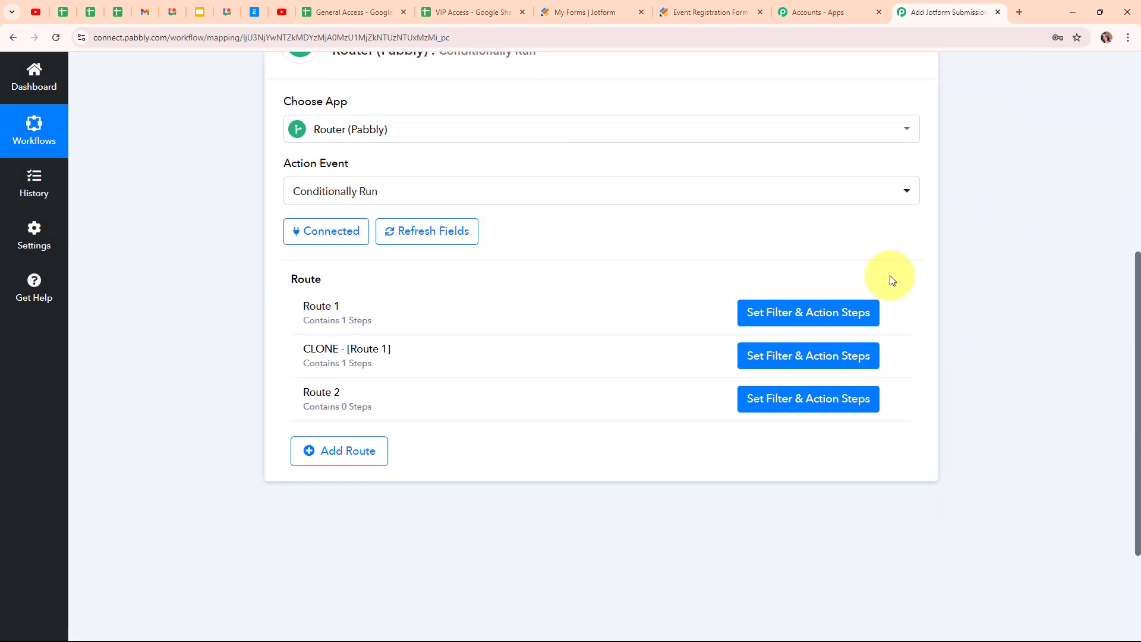
- Delete the empty Route 2 from the Router
left_click(892, 399)
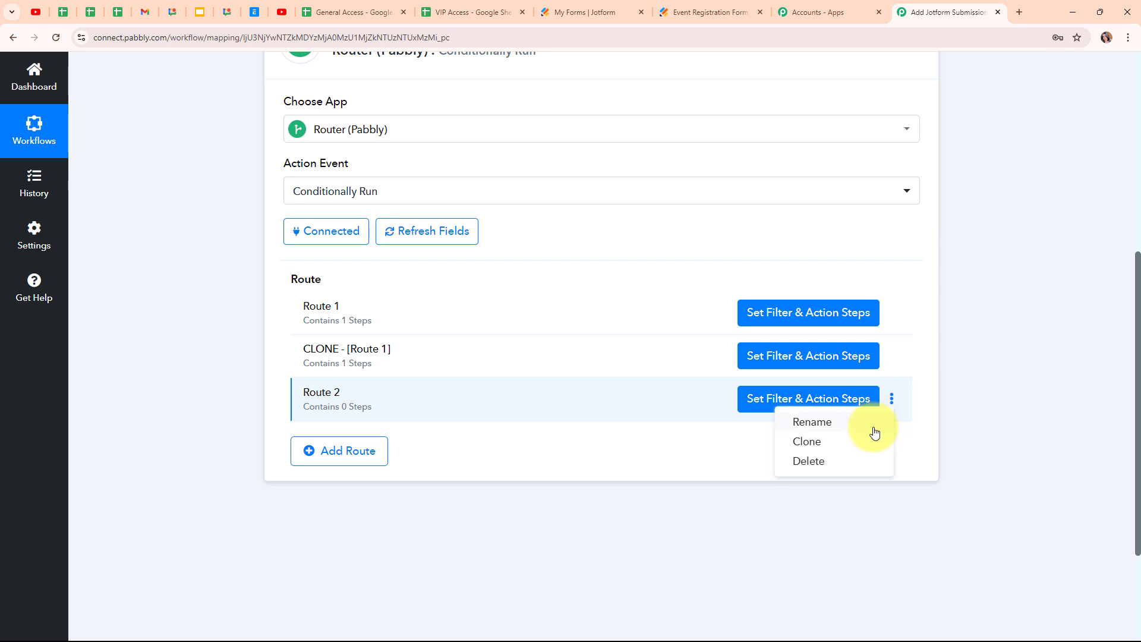
left_click(857, 463)
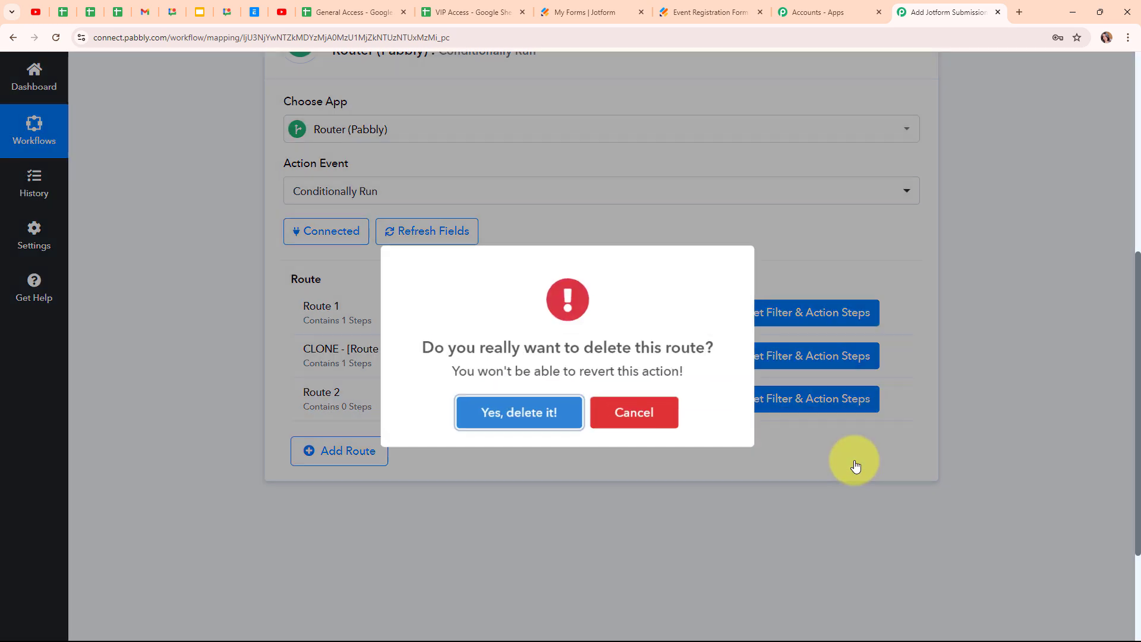
left_click(538, 414)
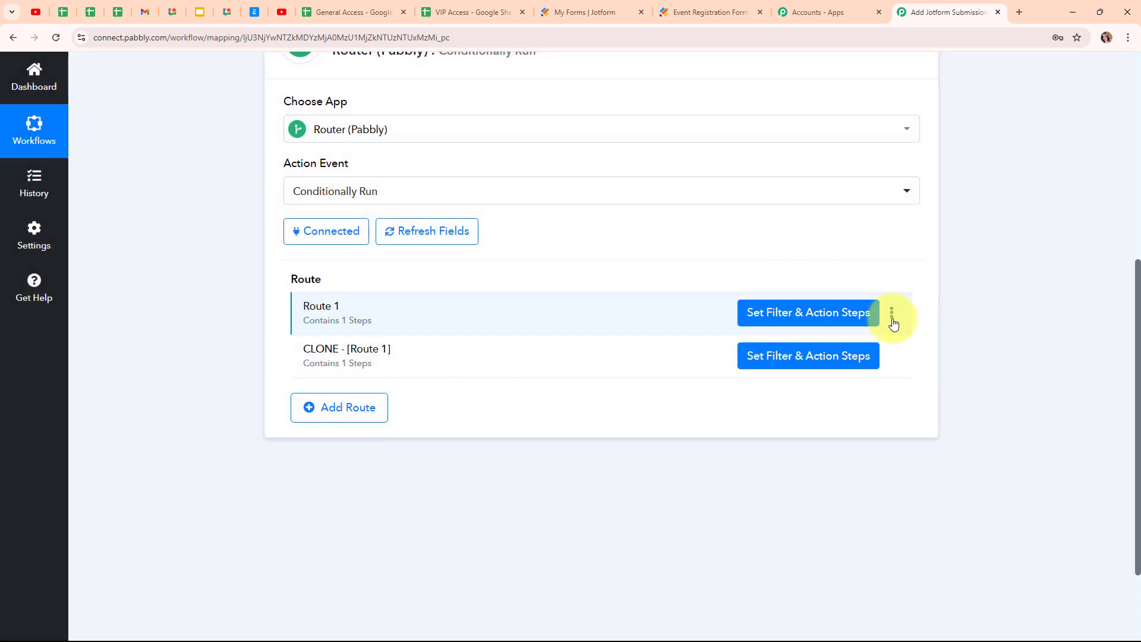
- Rename Route 1 to General Access
left_click(892, 313)
left_click(825, 340)
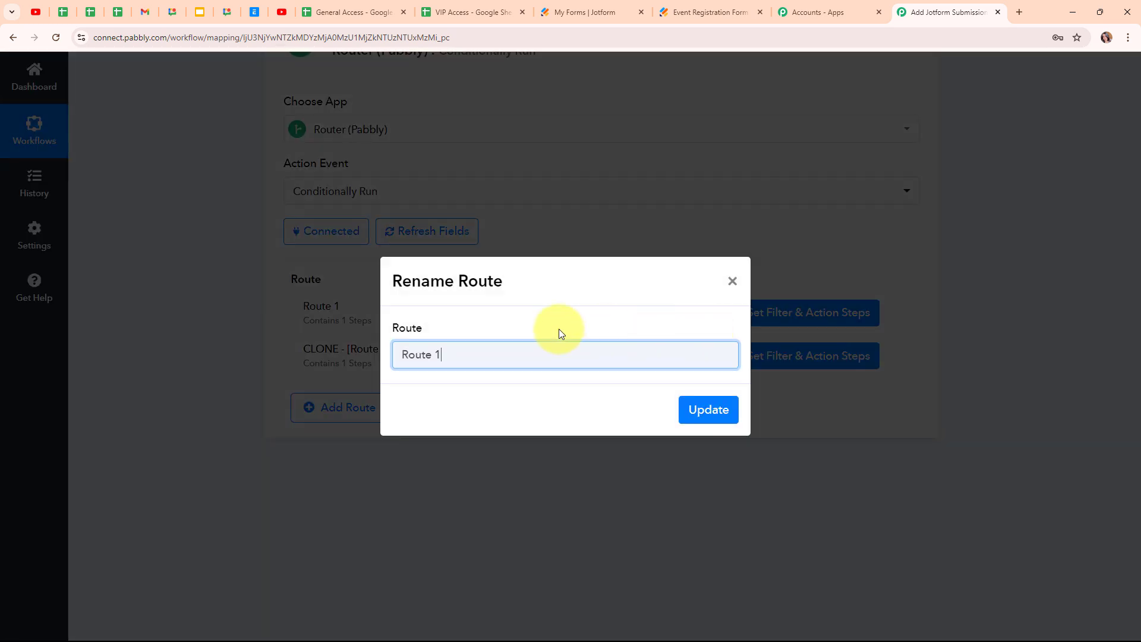
left_click_drag(449, 355, 376, 351)
key("BackSpace")
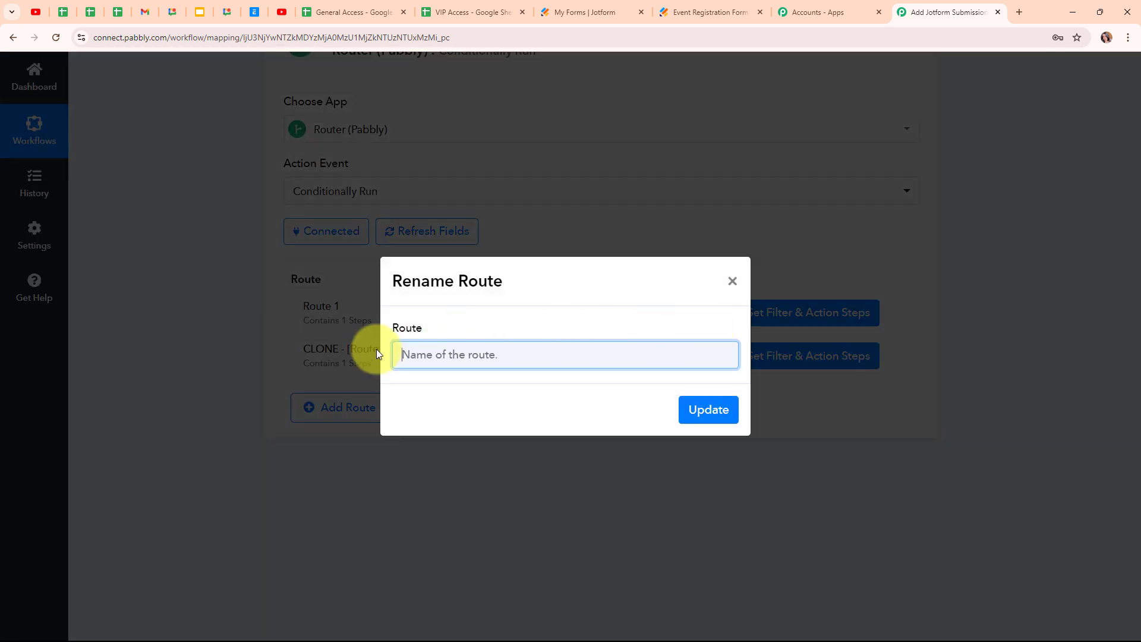
type("General Access")
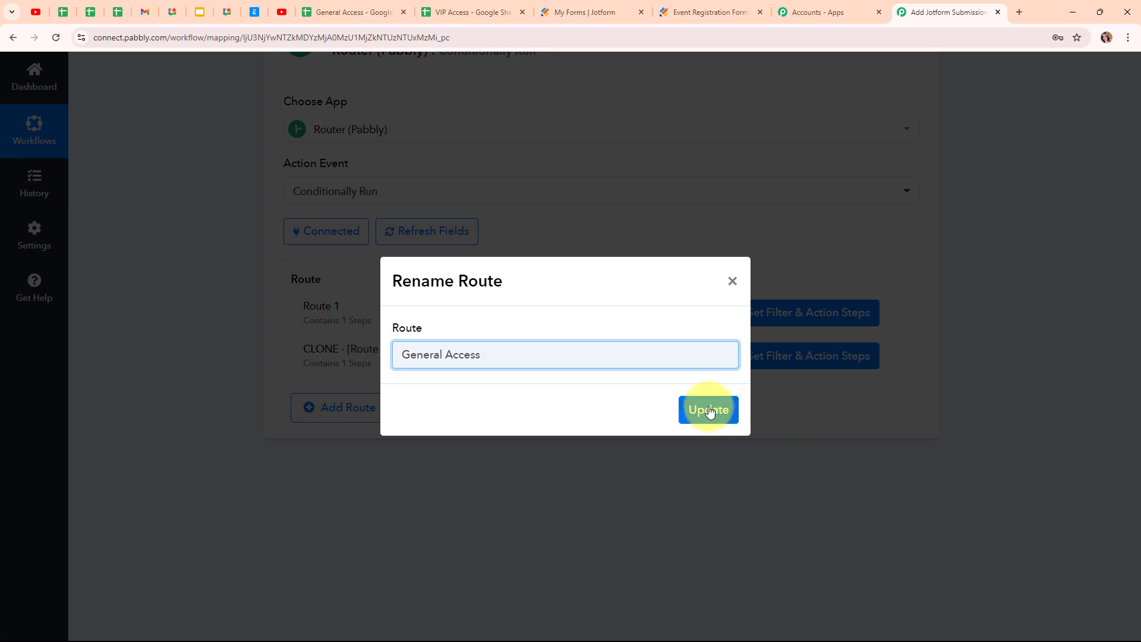
left_click(708, 409)
- Rename the cloned route to VIP Access
left_click(892, 360)
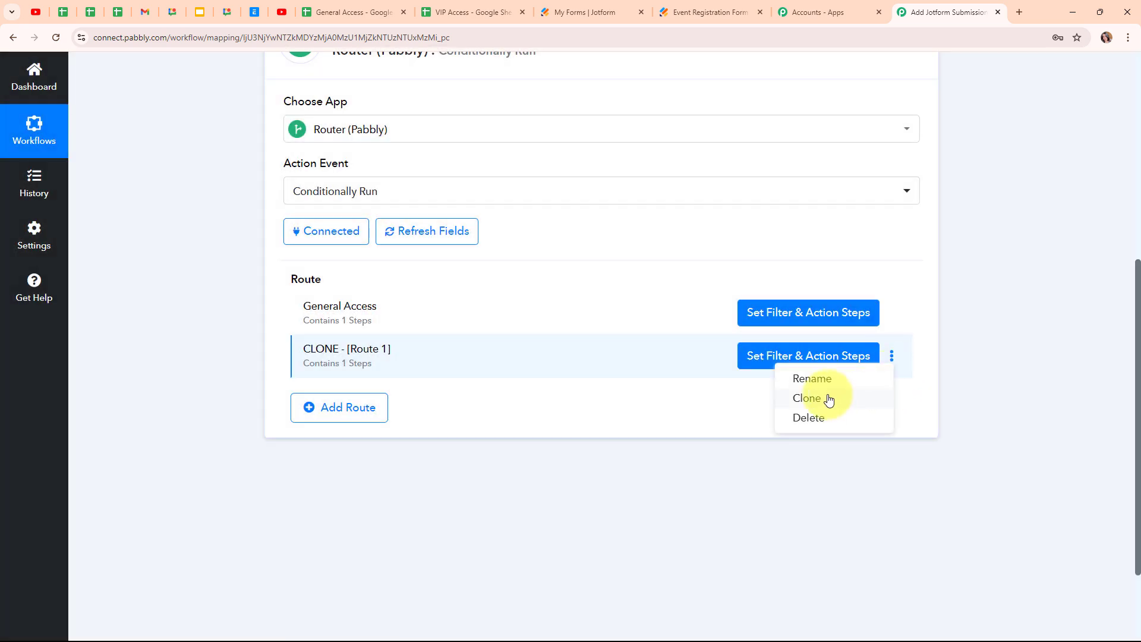
left_click(808, 374)
type("VIP Access")
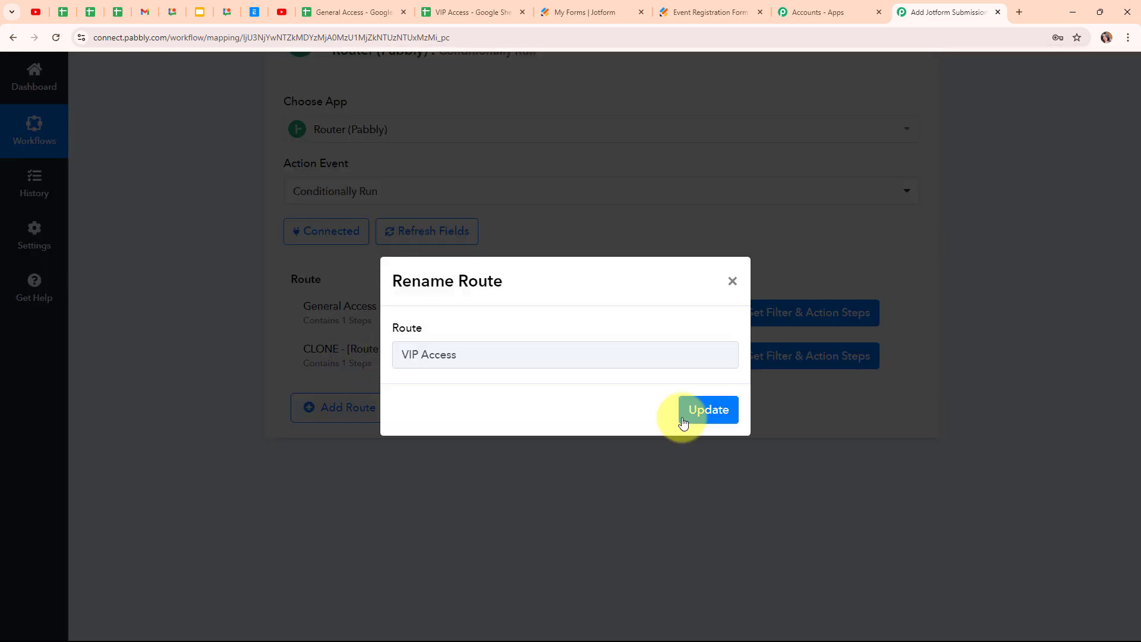
left_click(694, 414)
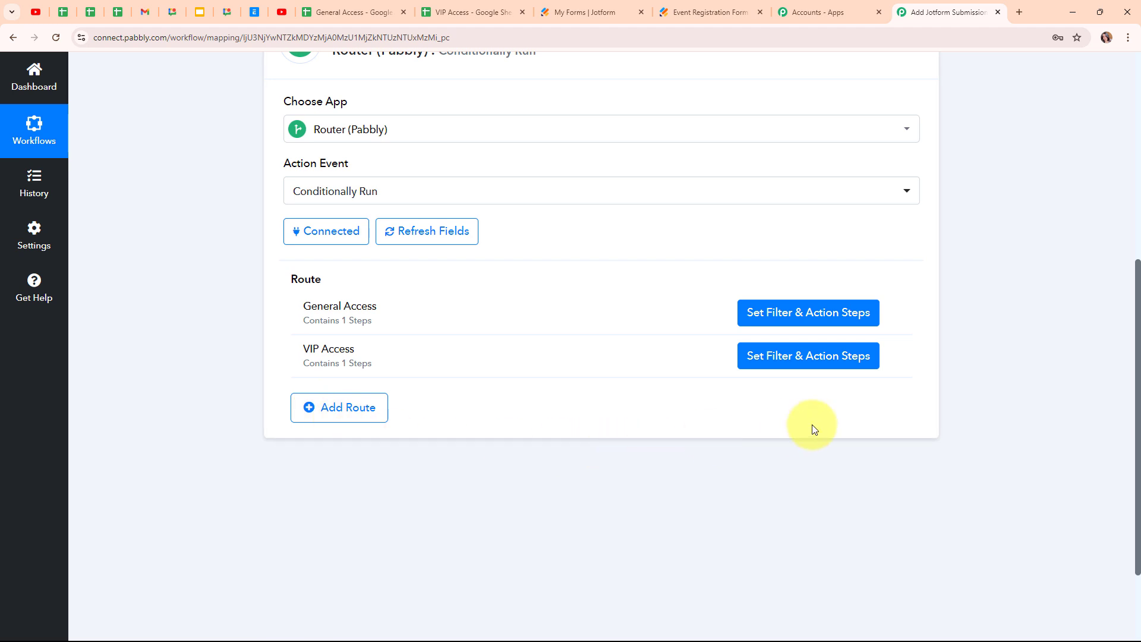
- Collapse the Router step and bring up the Jotform Event Registration Form
scroll(966, 269, "up", 3)
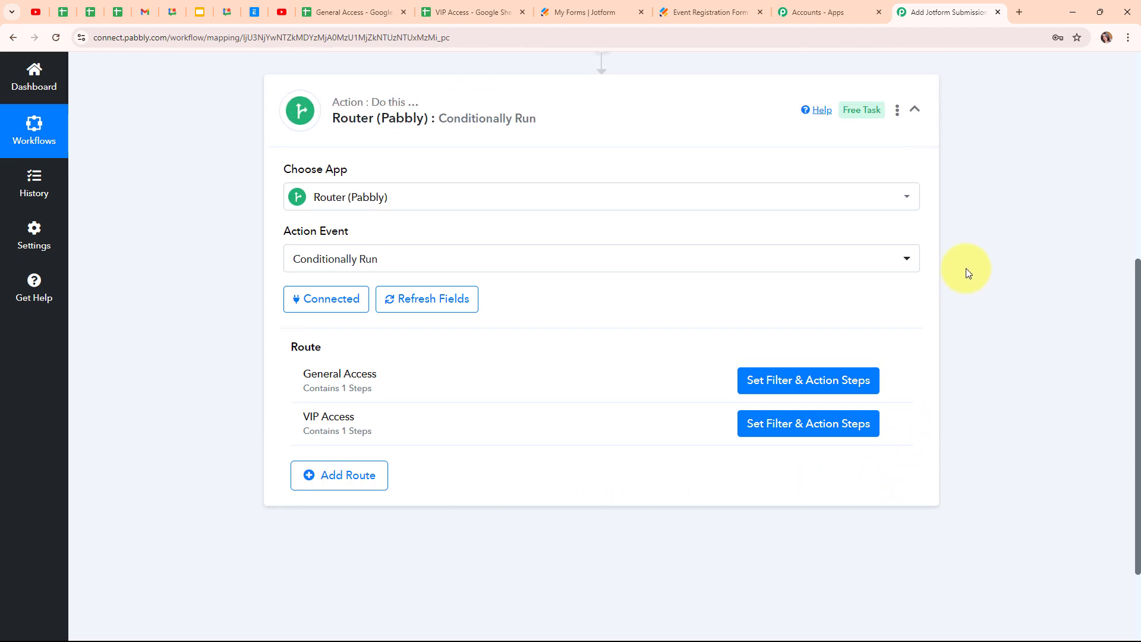
scroll(965, 269, "up", 1)
left_click(919, 336)
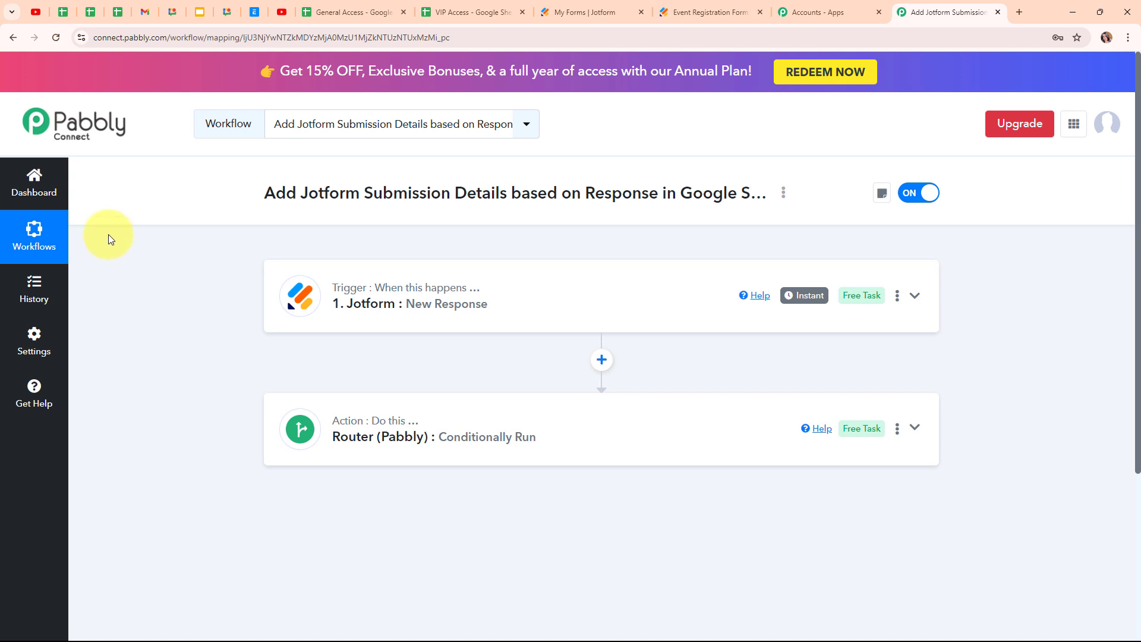
left_click(675, 6)
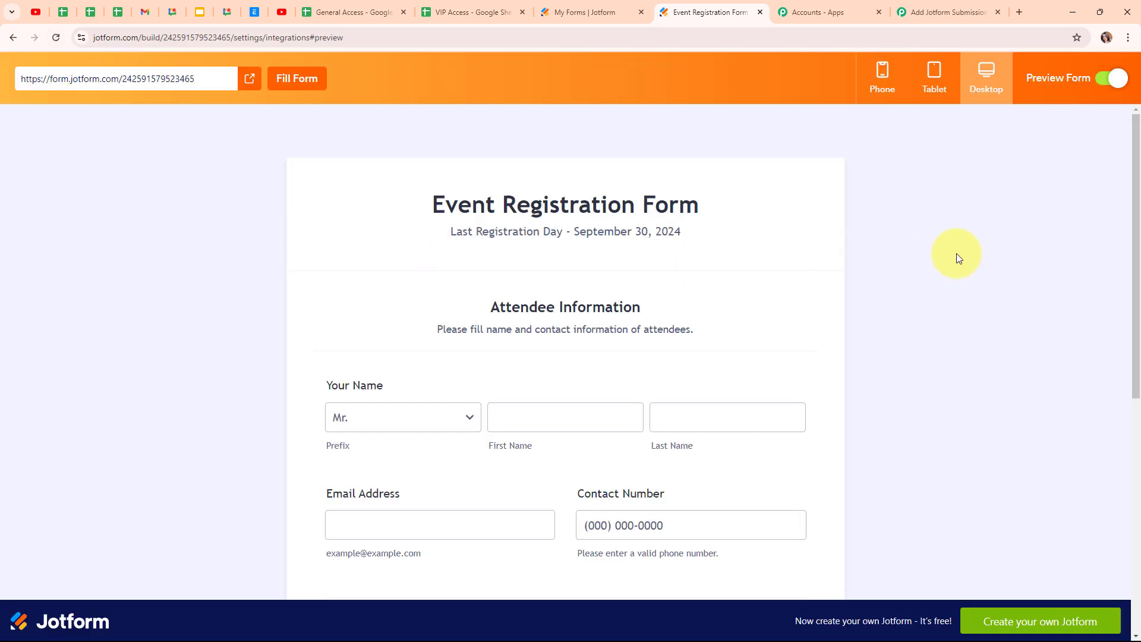
- Fill in the name fields with prefix Mr., first name Test and the test last name
scroll(957, 256, "down", 5)
scroll(916, 255, "up", 2)
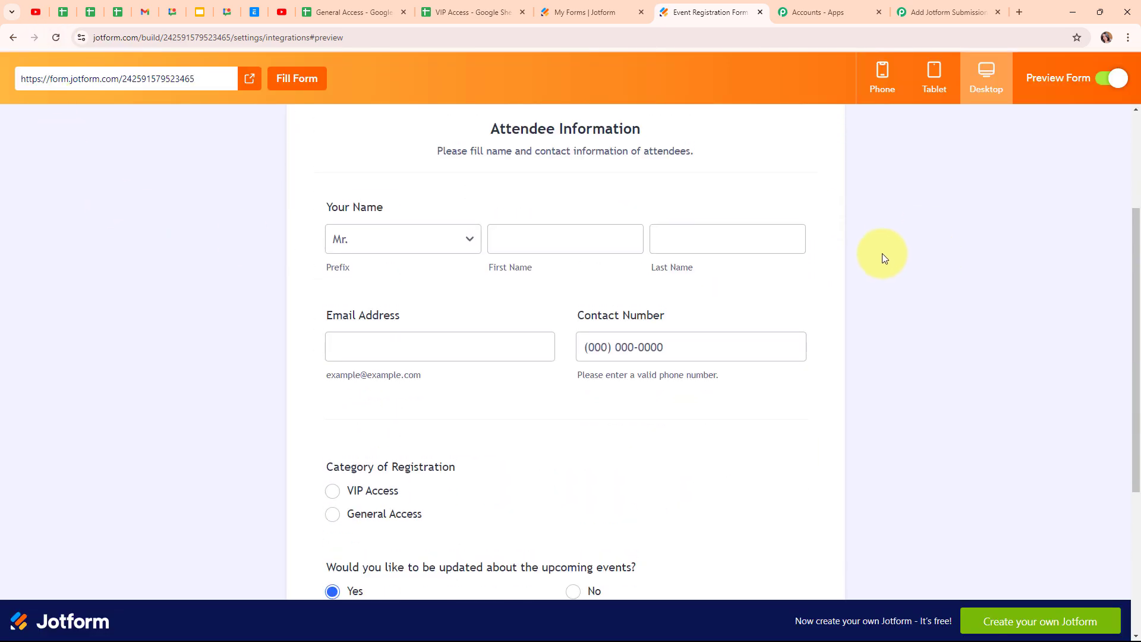
left_click(404, 241)
left_click(394, 258)
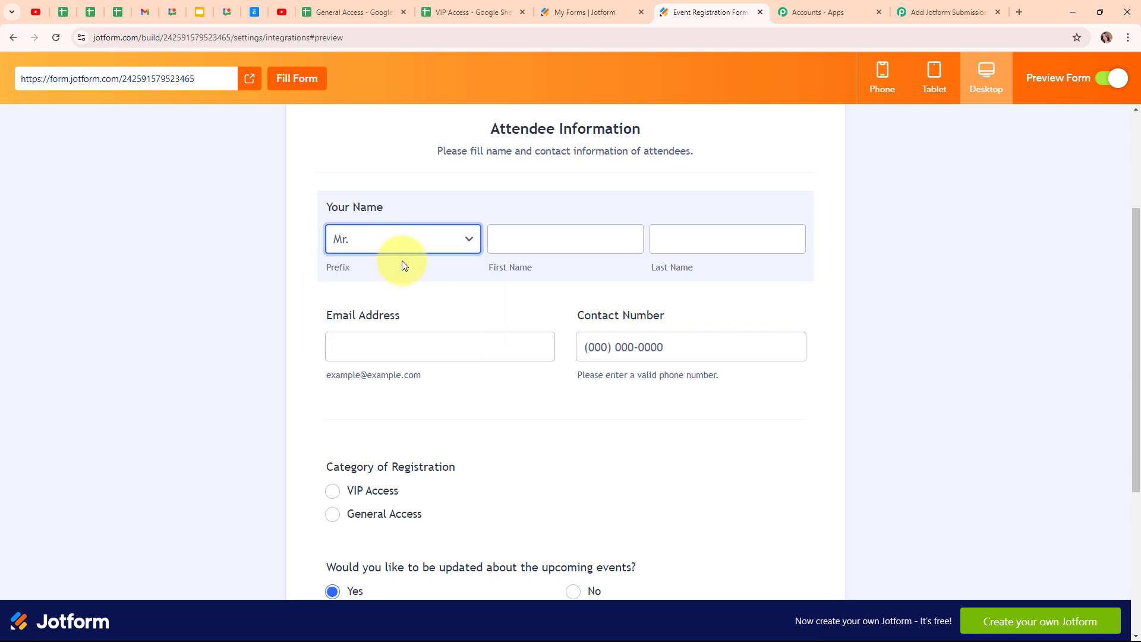
left_click(580, 244)
type("Test")
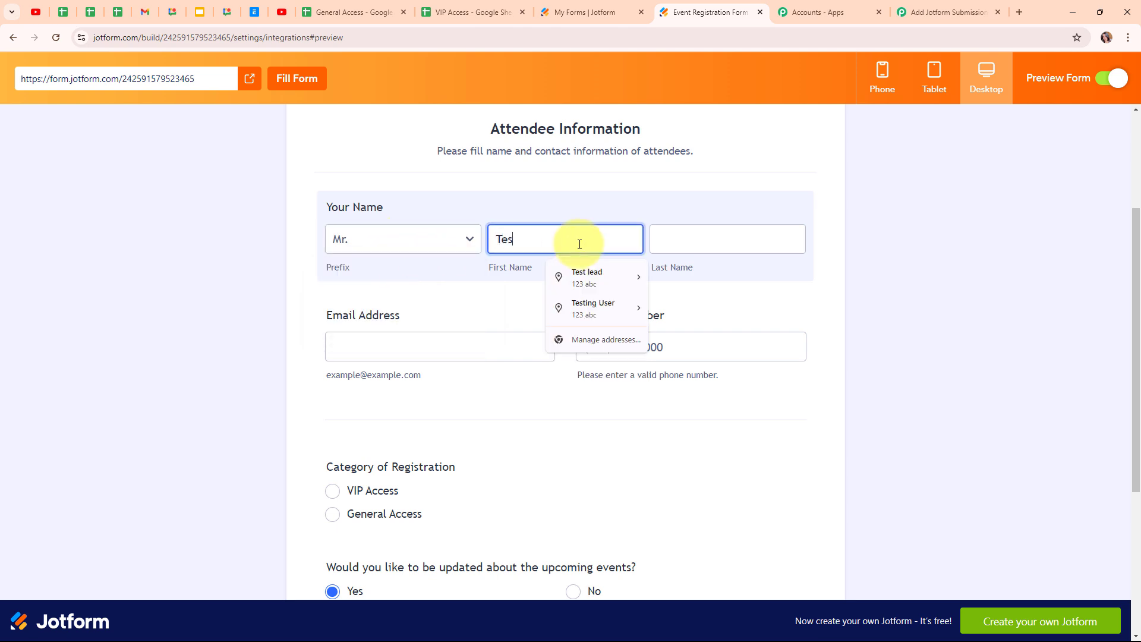
left_click(751, 243)
type("ead")
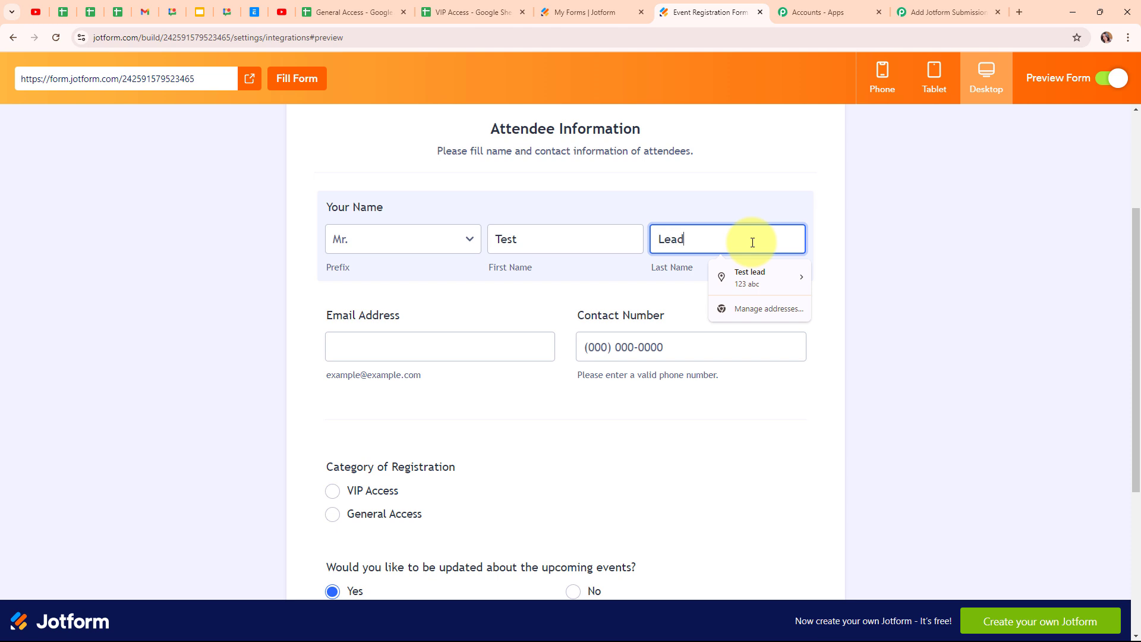
- Enter the test email address from the saved suggestion and the test contact number
left_click(427, 346)
type("test@")
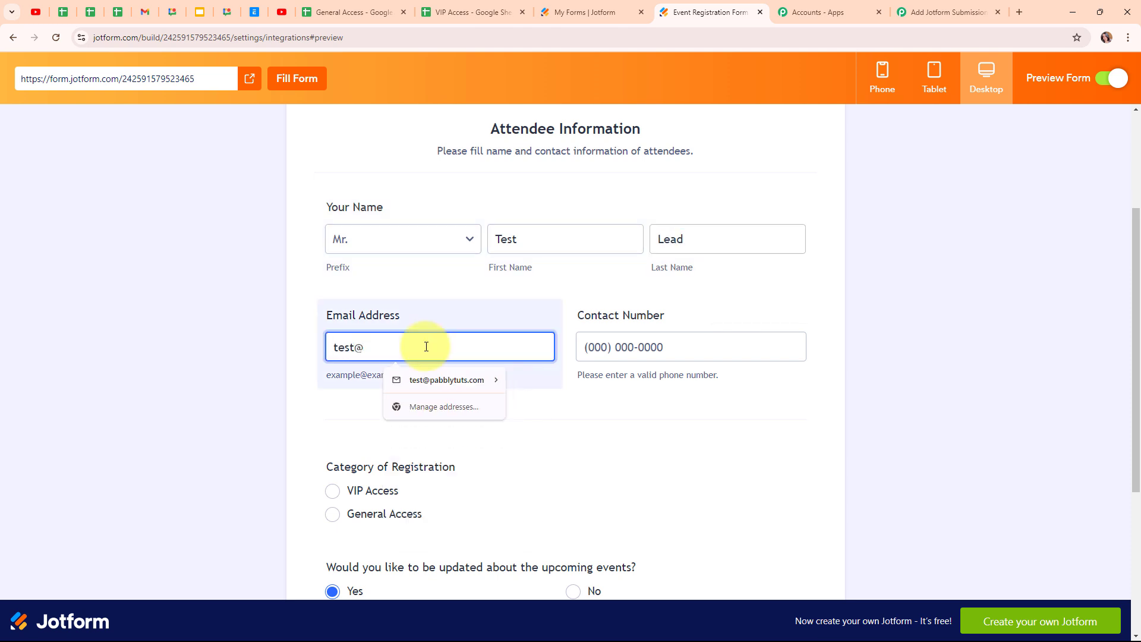
left_click(446, 380)
left_click(686, 342)
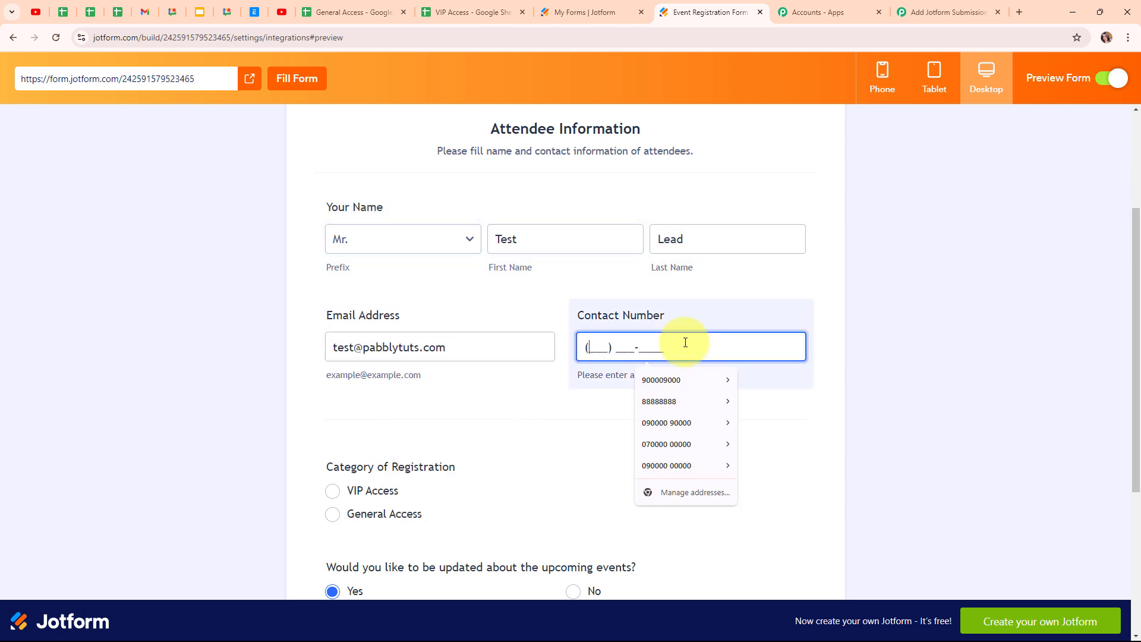
type("7000000000")
- Choose VIP Access and Yes for event updates, then submit the registration
scroll(333, 297, "down", 3)
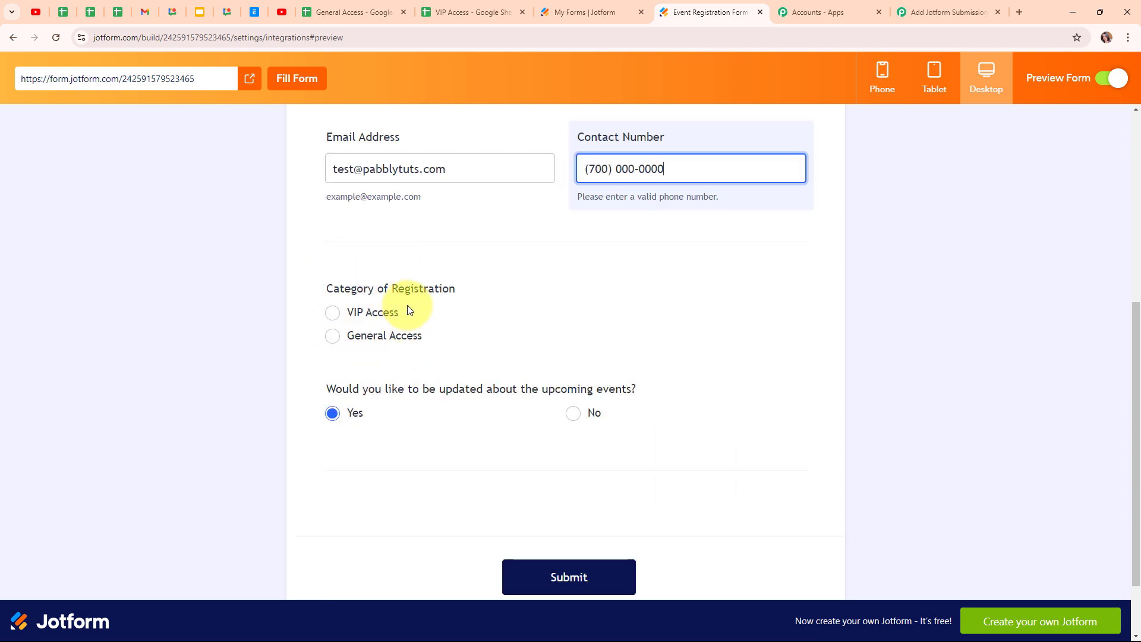
left_click(381, 321)
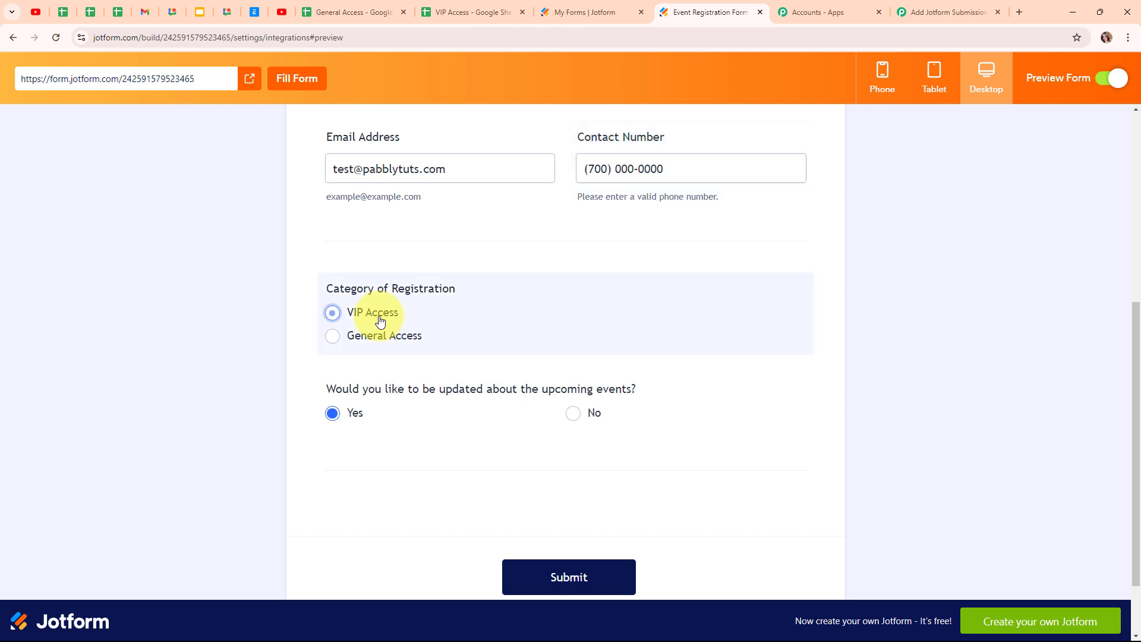
left_click(350, 415)
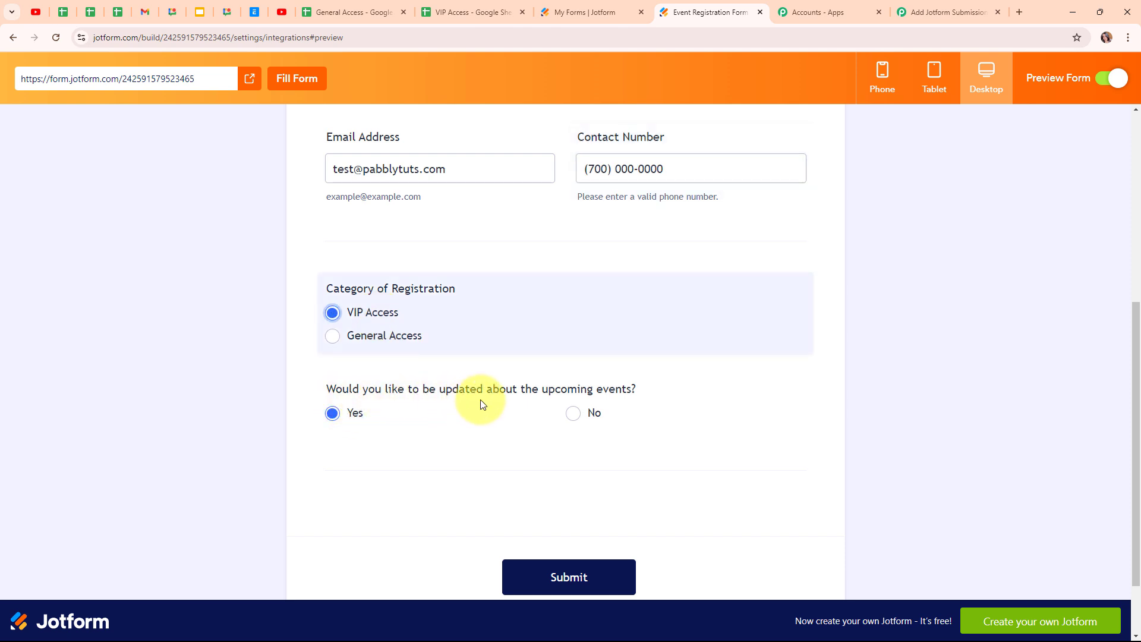
left_click(333, 413)
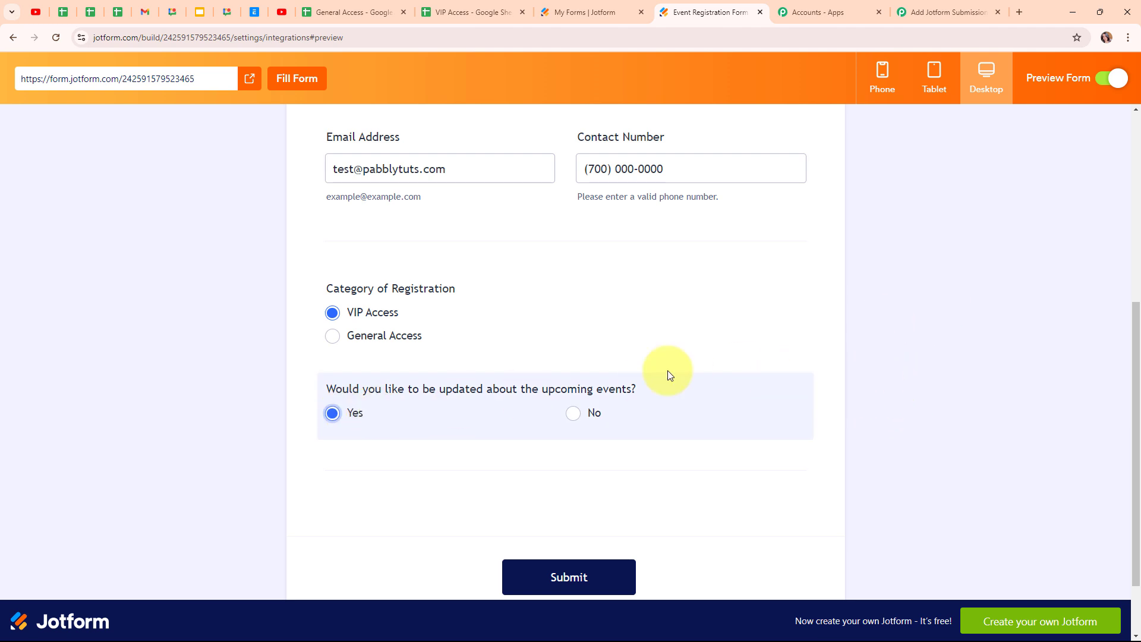
left_click(602, 589)
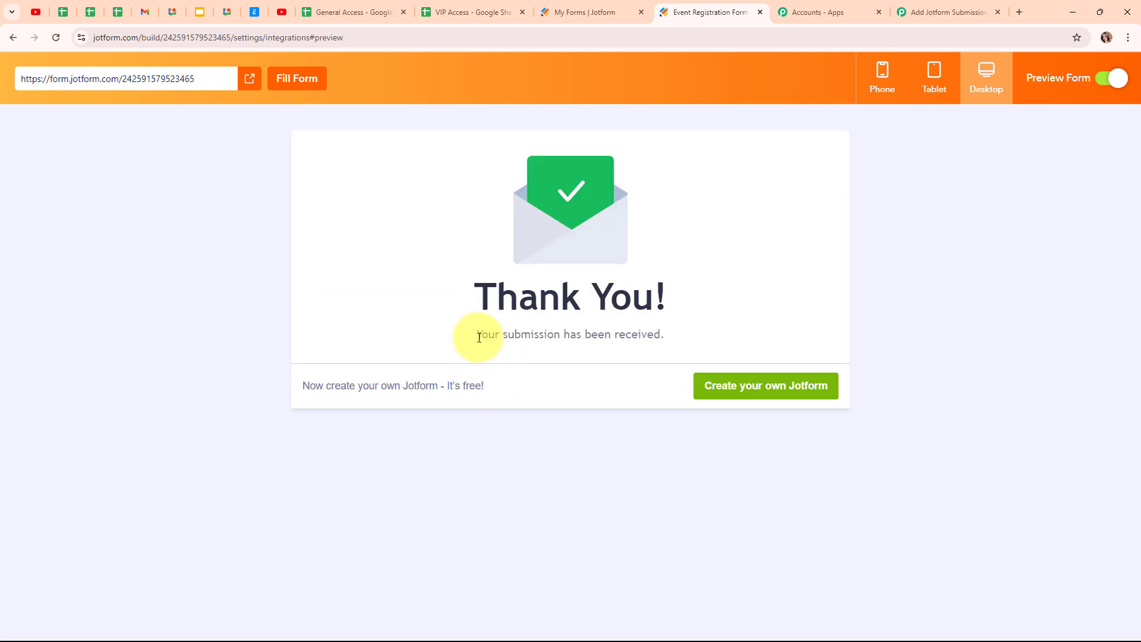
left_click_drag(476, 332, 679, 344)
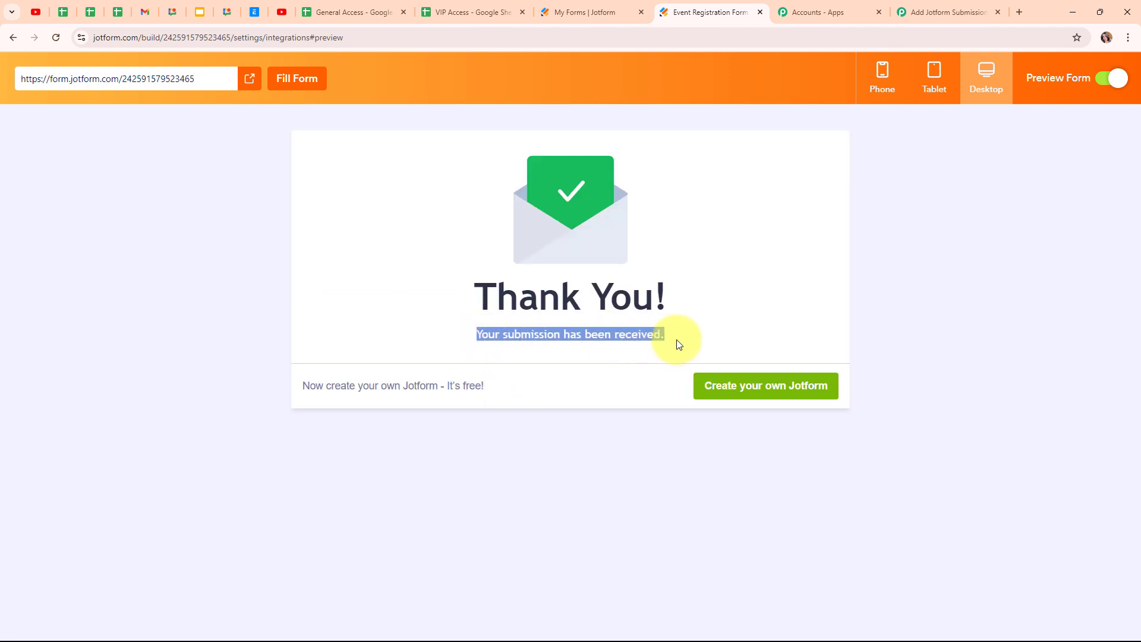
left_click(455, 245)
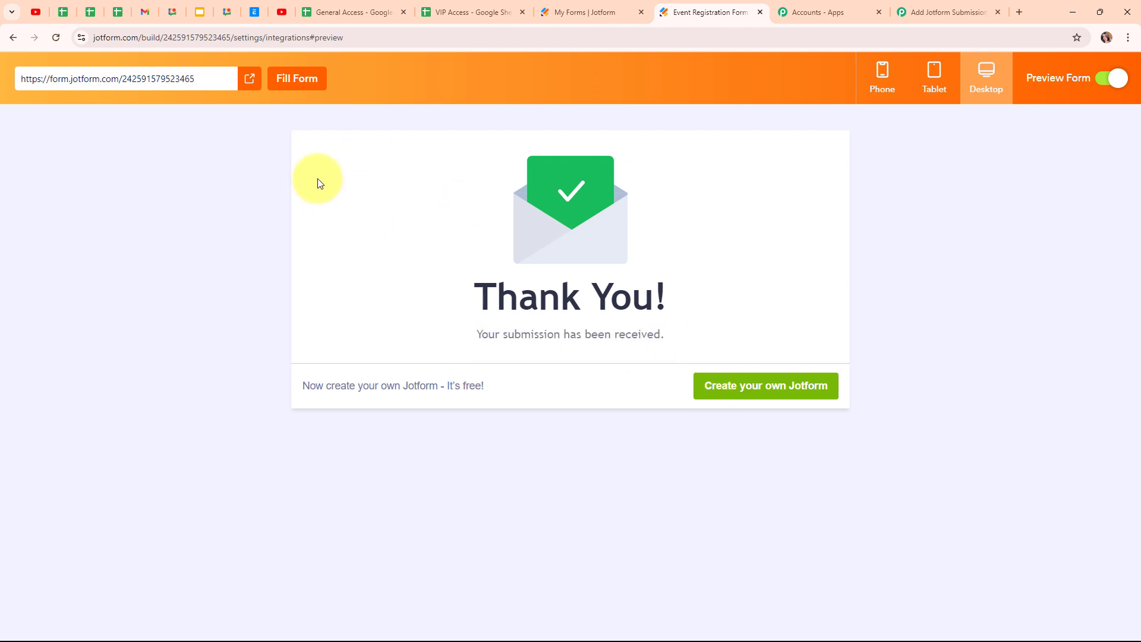
- Check the new submission row and its event update answer in the VIP Access sheet
left_click(439, 20)
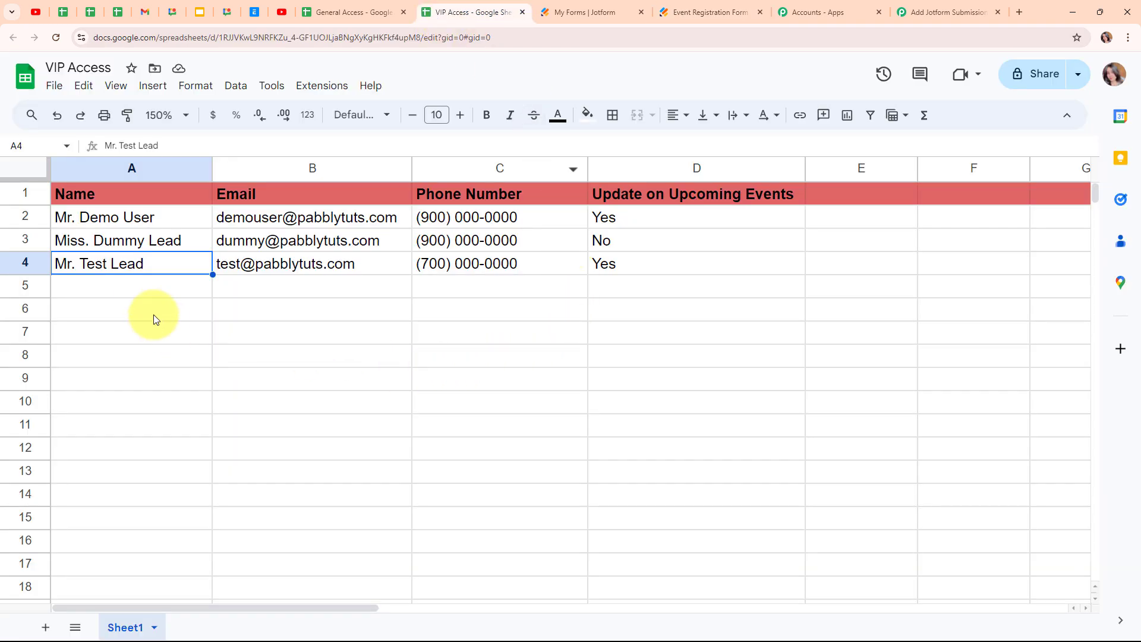
left_click(141, 290)
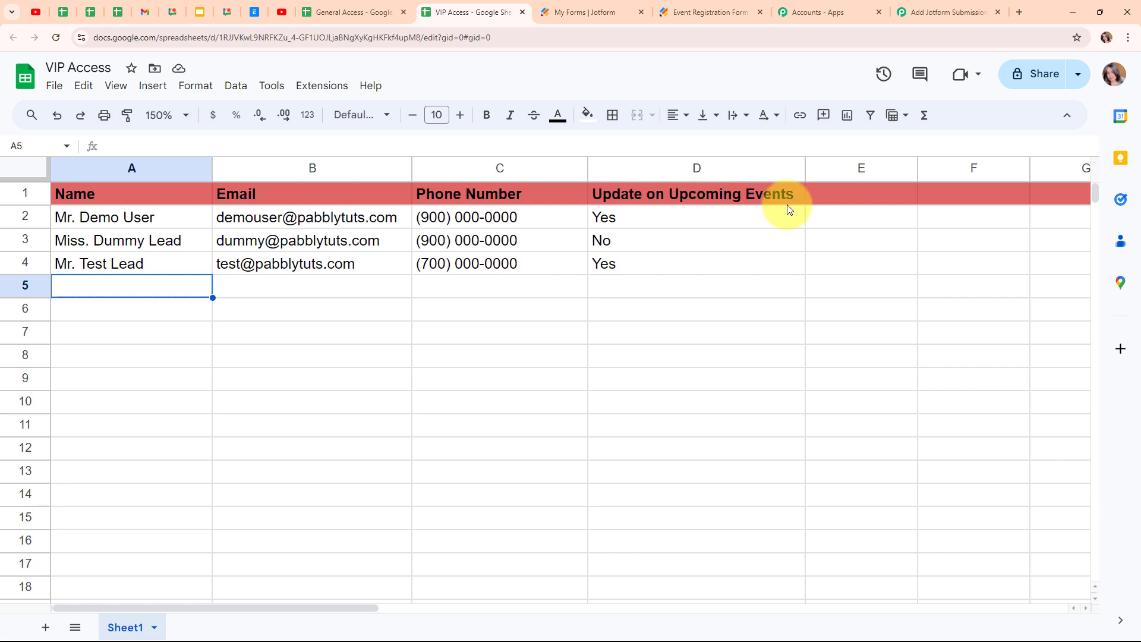
left_click(685, 270)
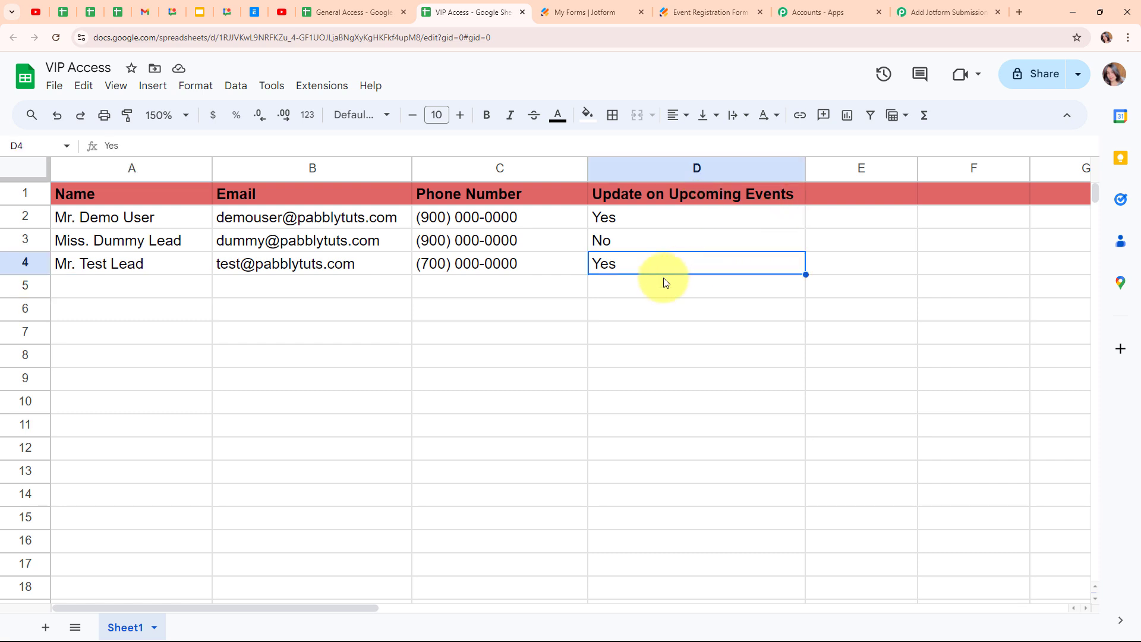
left_click(161, 287)
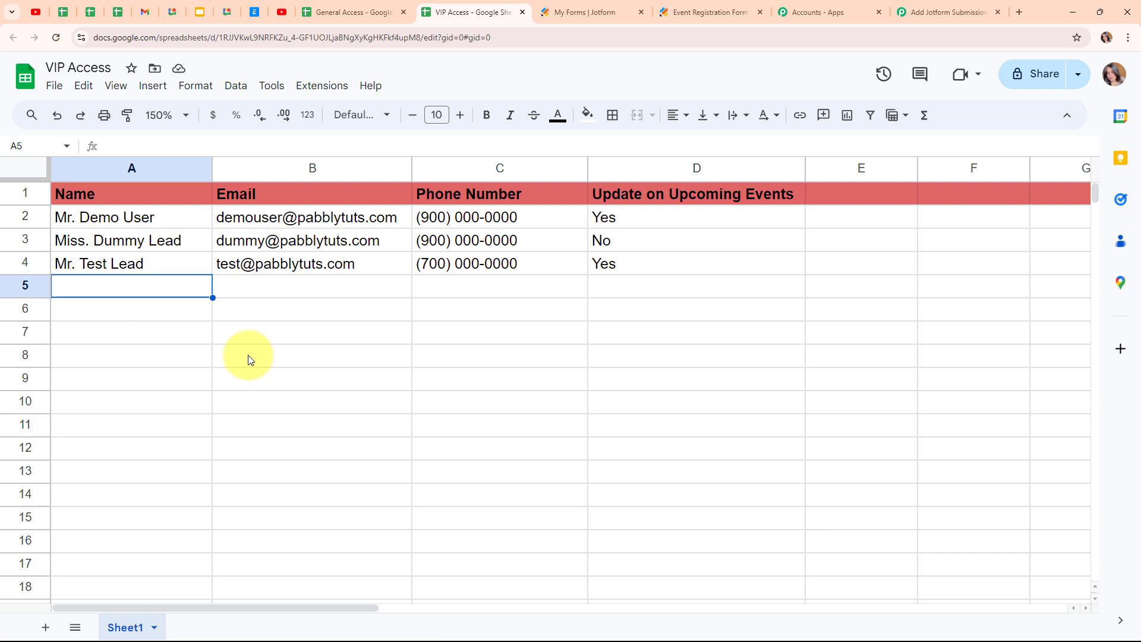
- Confirm the General Access sheet got no new row, then return to the Pabbly workflow
left_click(342, 10)
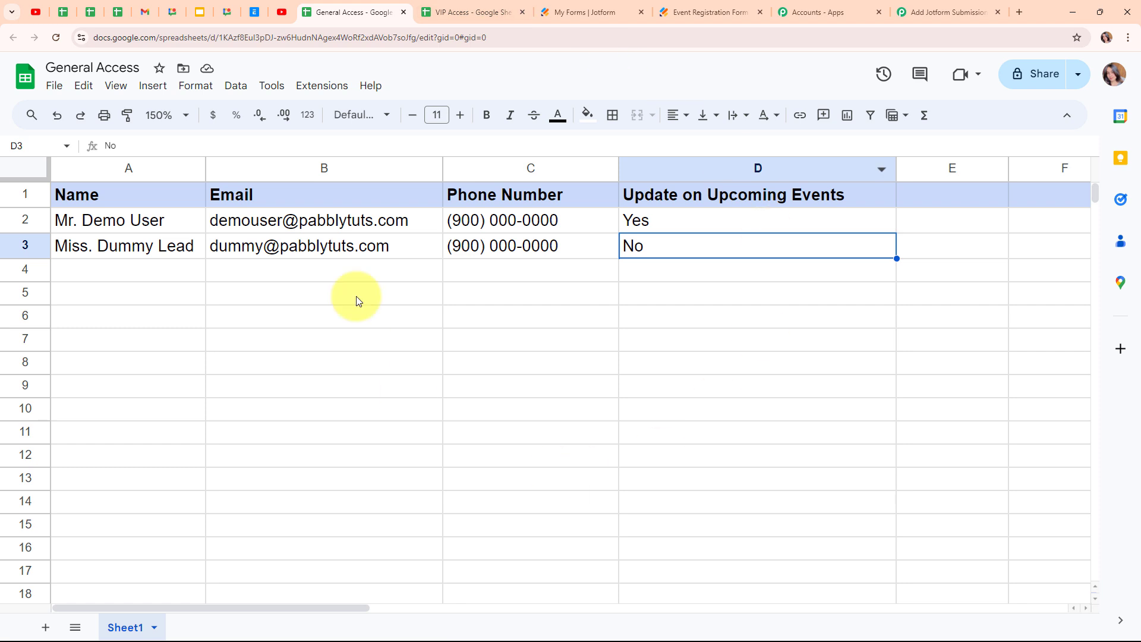
left_click(103, 274)
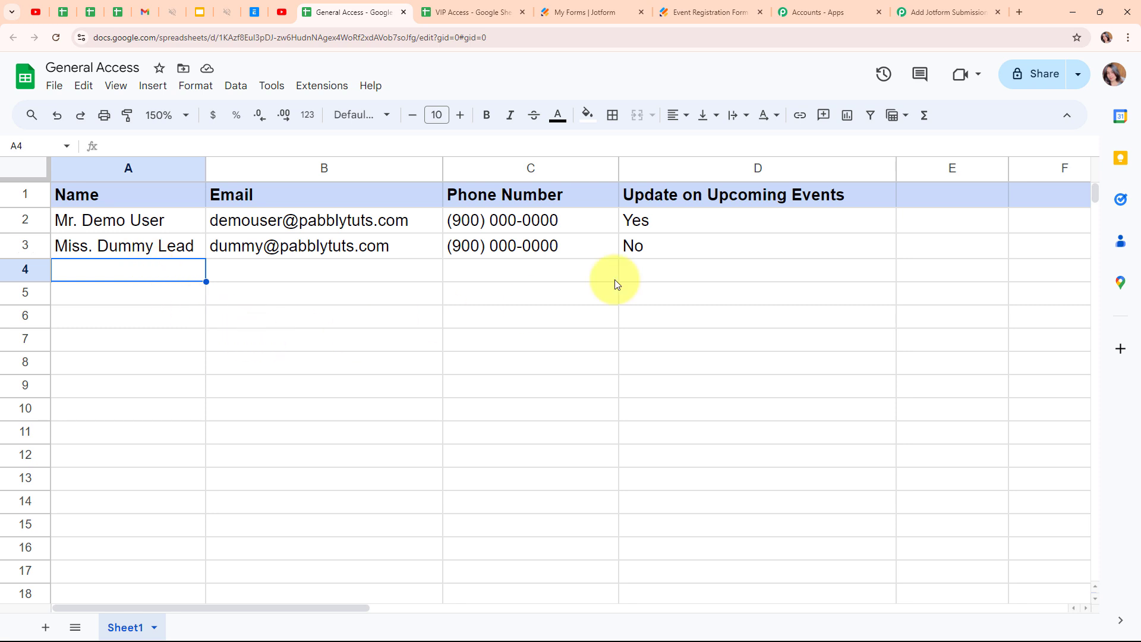
left_click(984, 5)
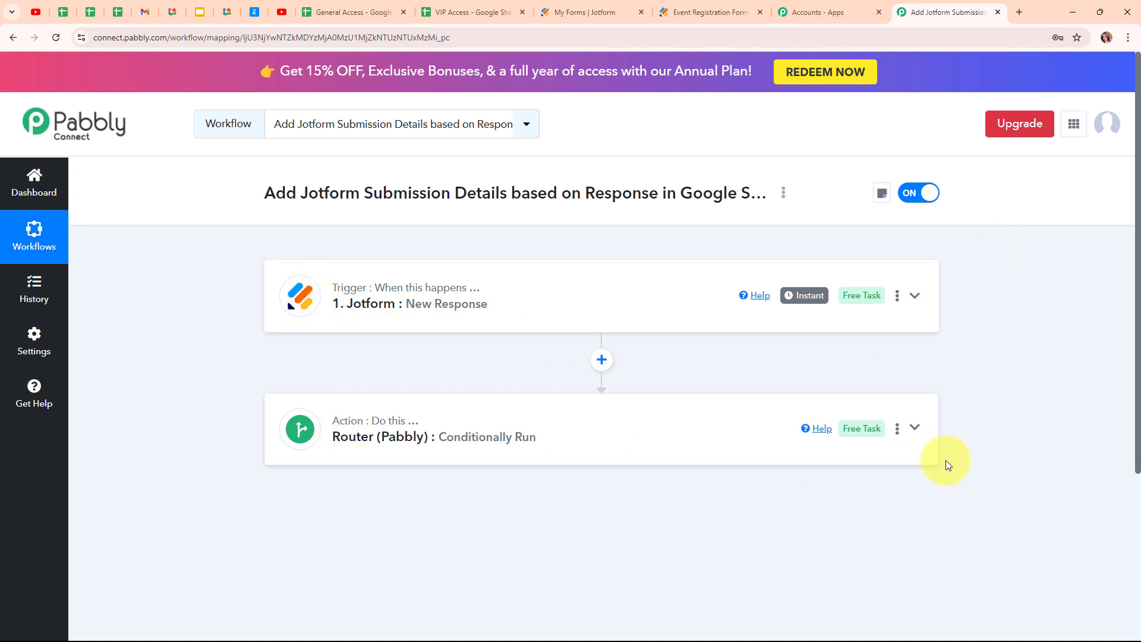
left_click(912, 433)
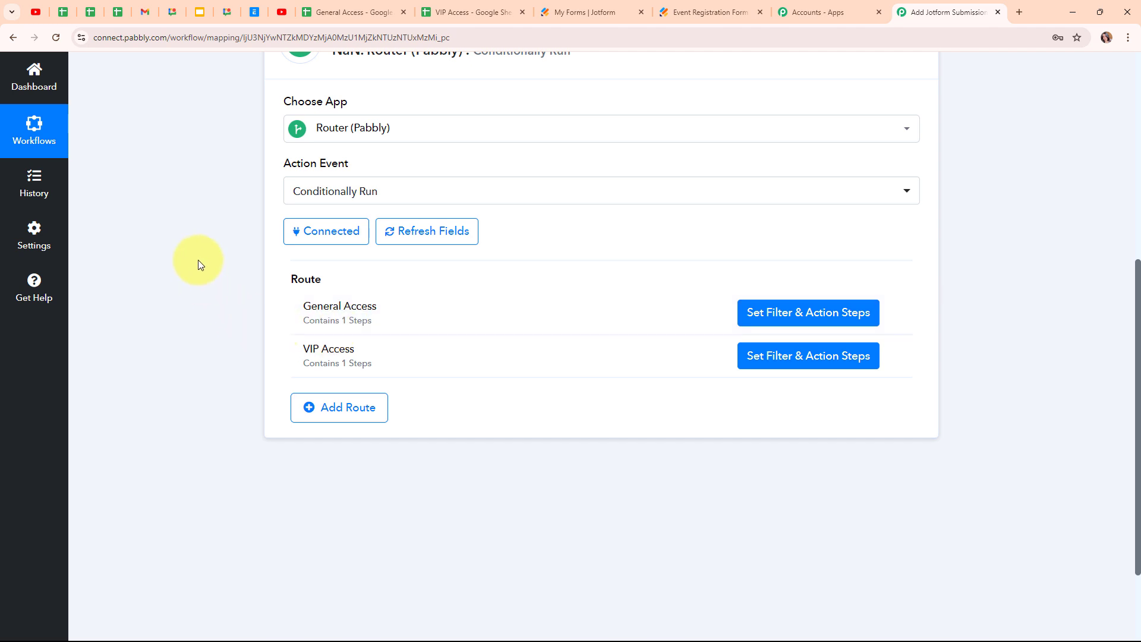
scroll(940, 291, "up", 4)
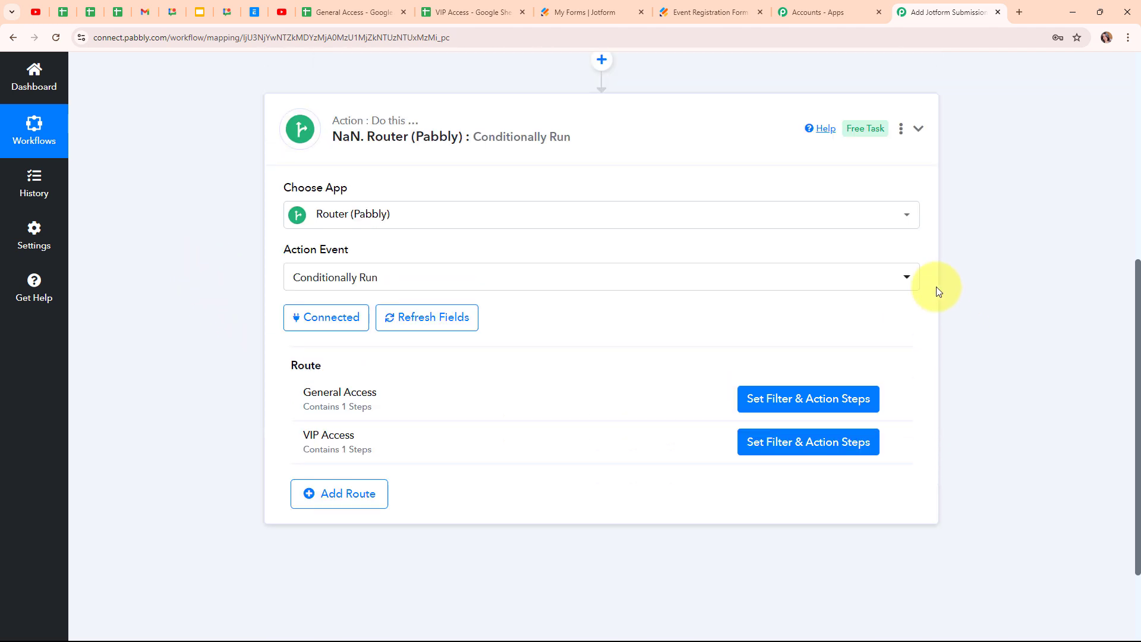
left_click(922, 291)
scroll(923, 291, "up", 2)
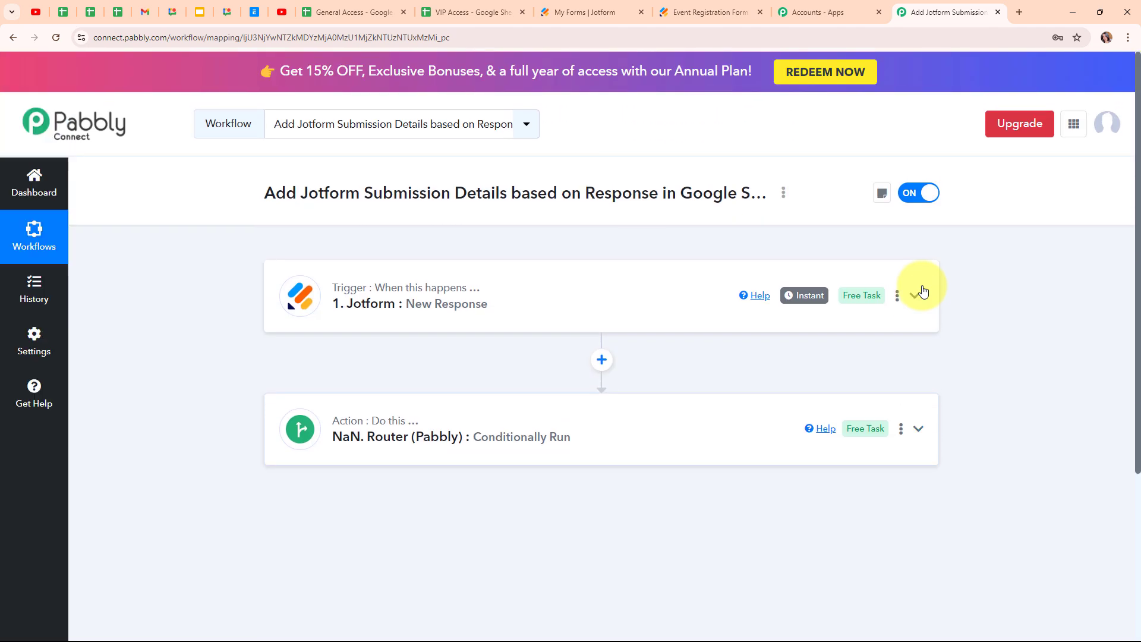